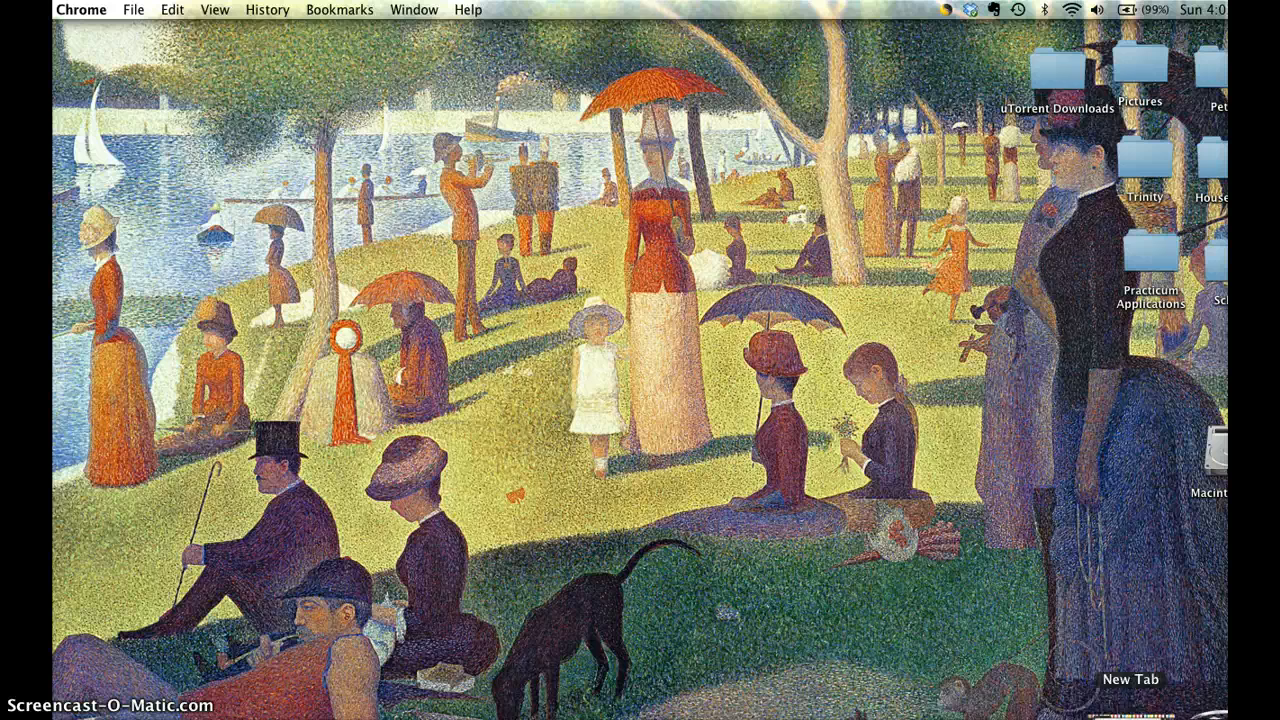
Open the MWU-P bookmark in a new Chrome window.
click(1130, 708)
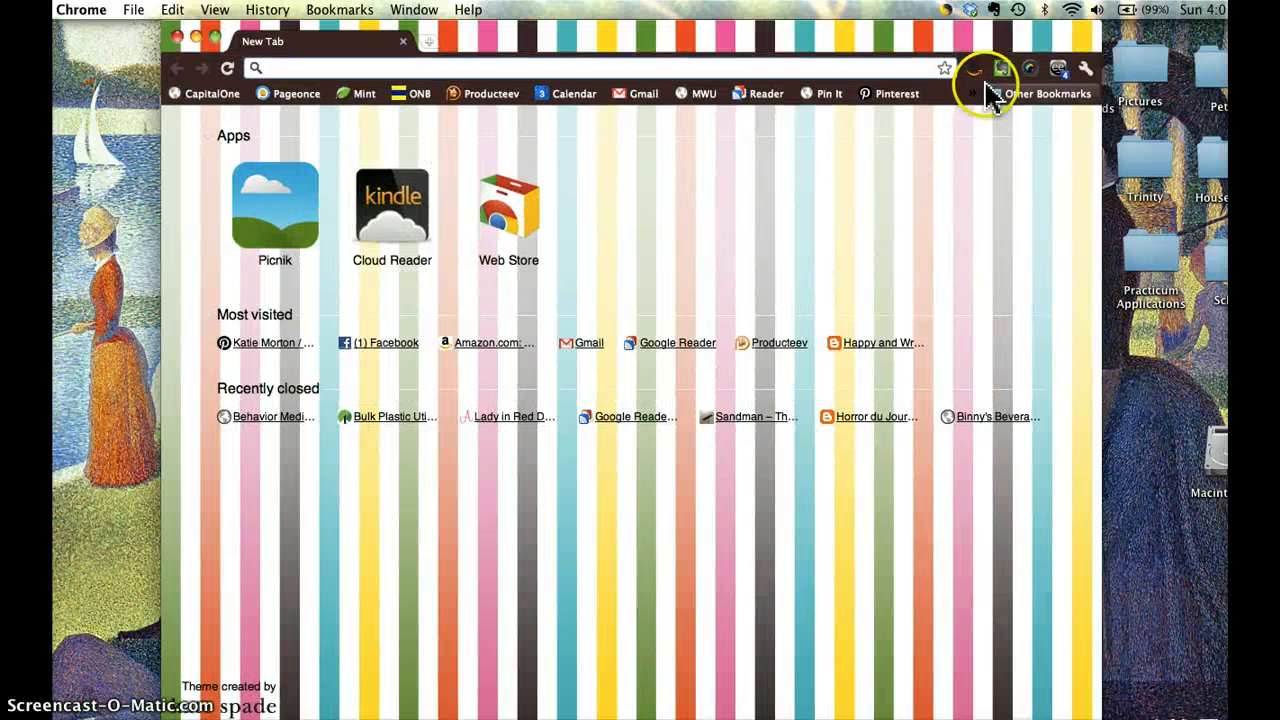
click(975, 94)
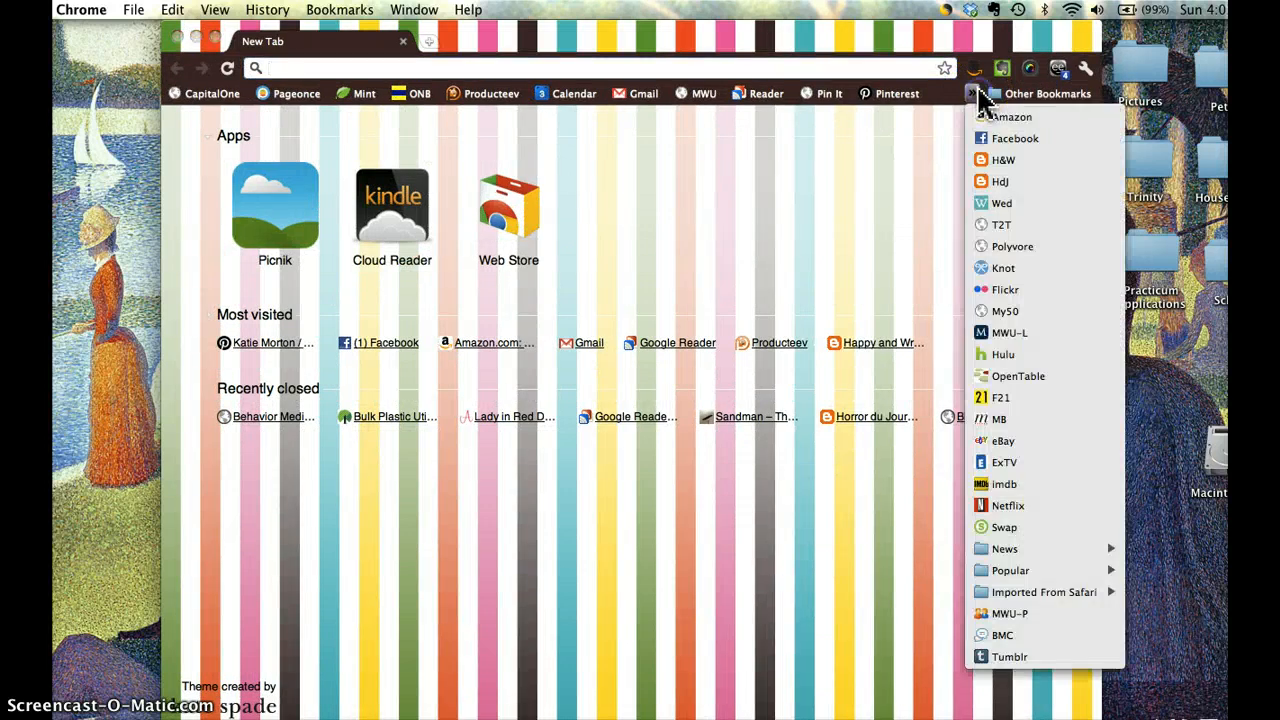
click(1053, 612)
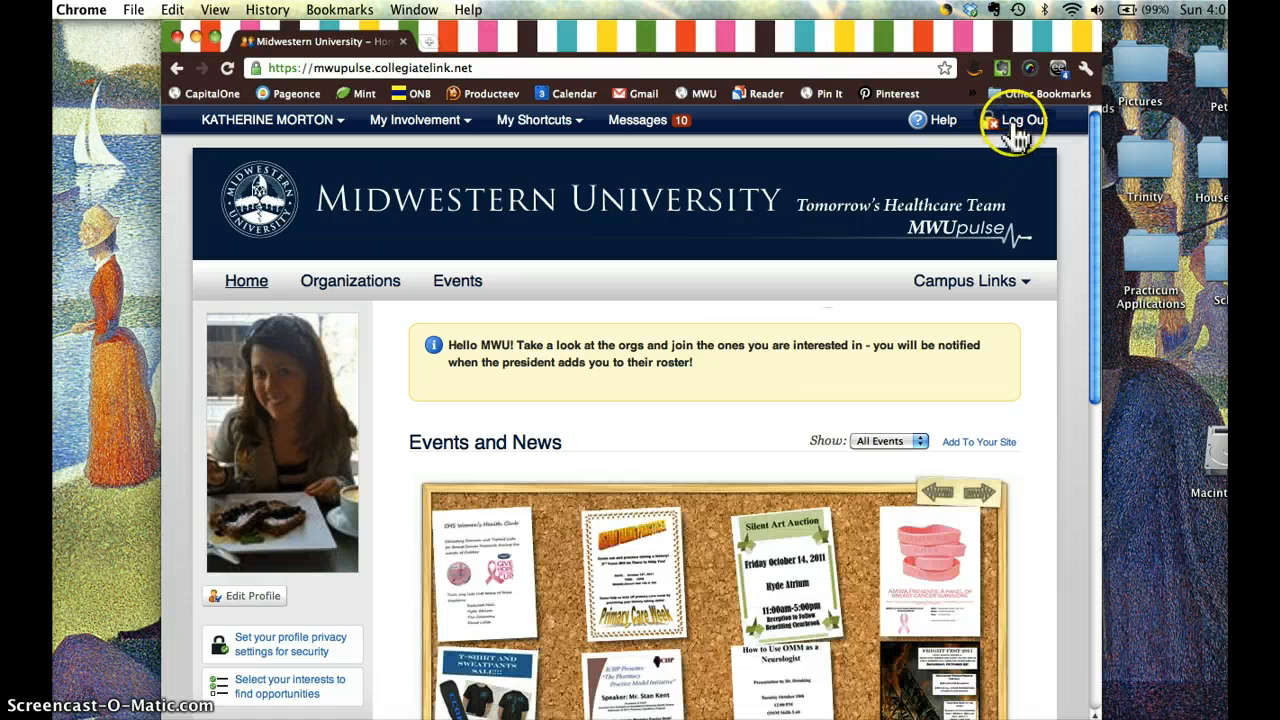
Log out of MWUpulse and log back in as a student with the saved credentials.
click(1015, 128)
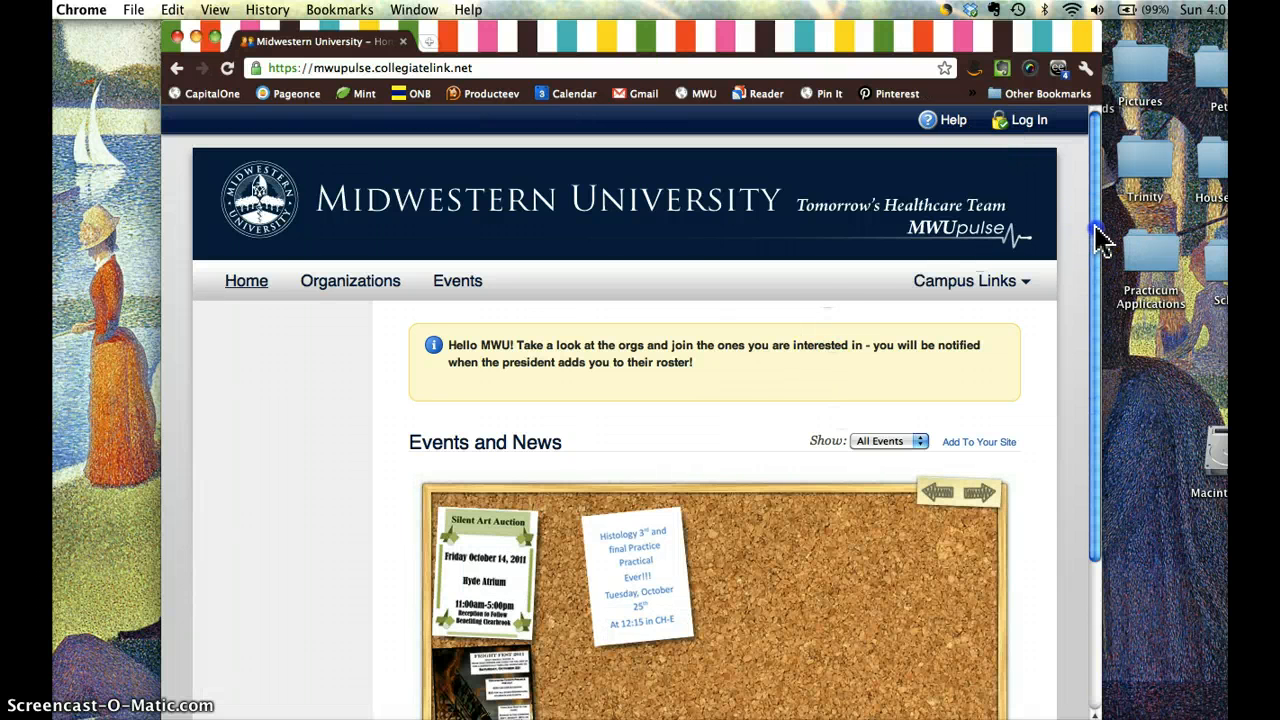
click(1035, 123)
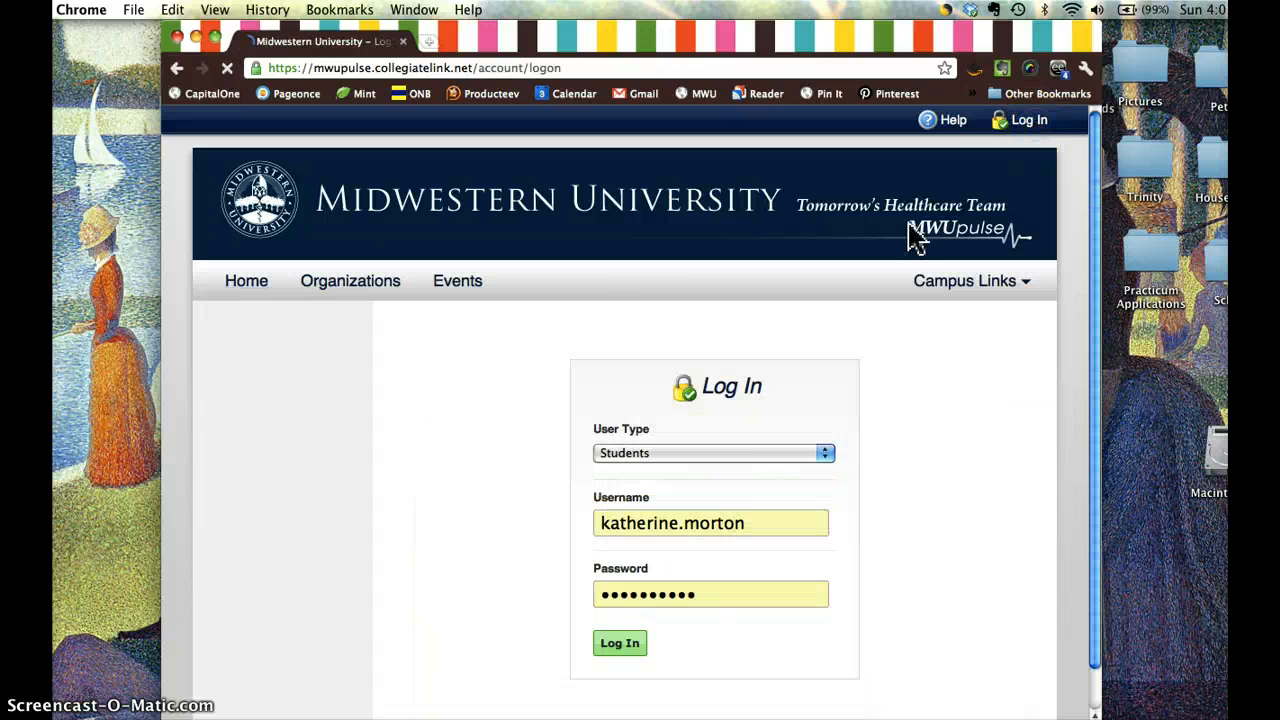
click(633, 647)
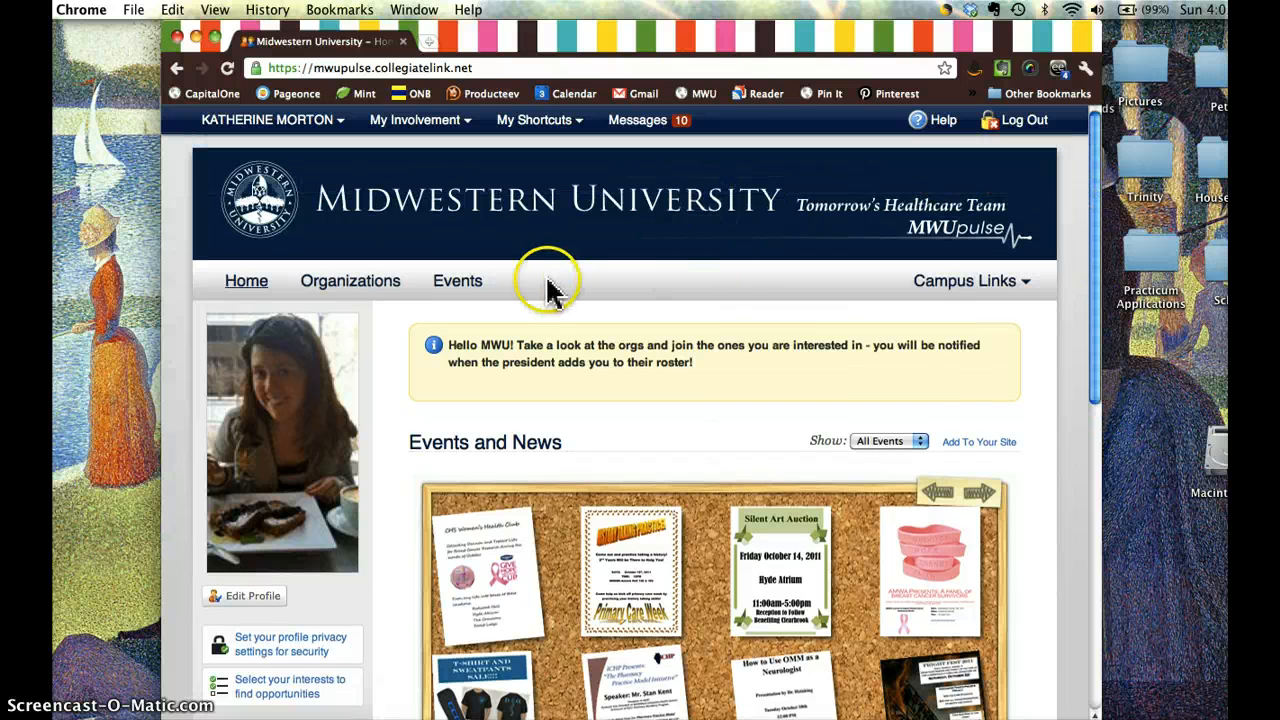
Open the Behavior Medicine Club page among the personal shortcuts and go to its roster.
click(546, 124)
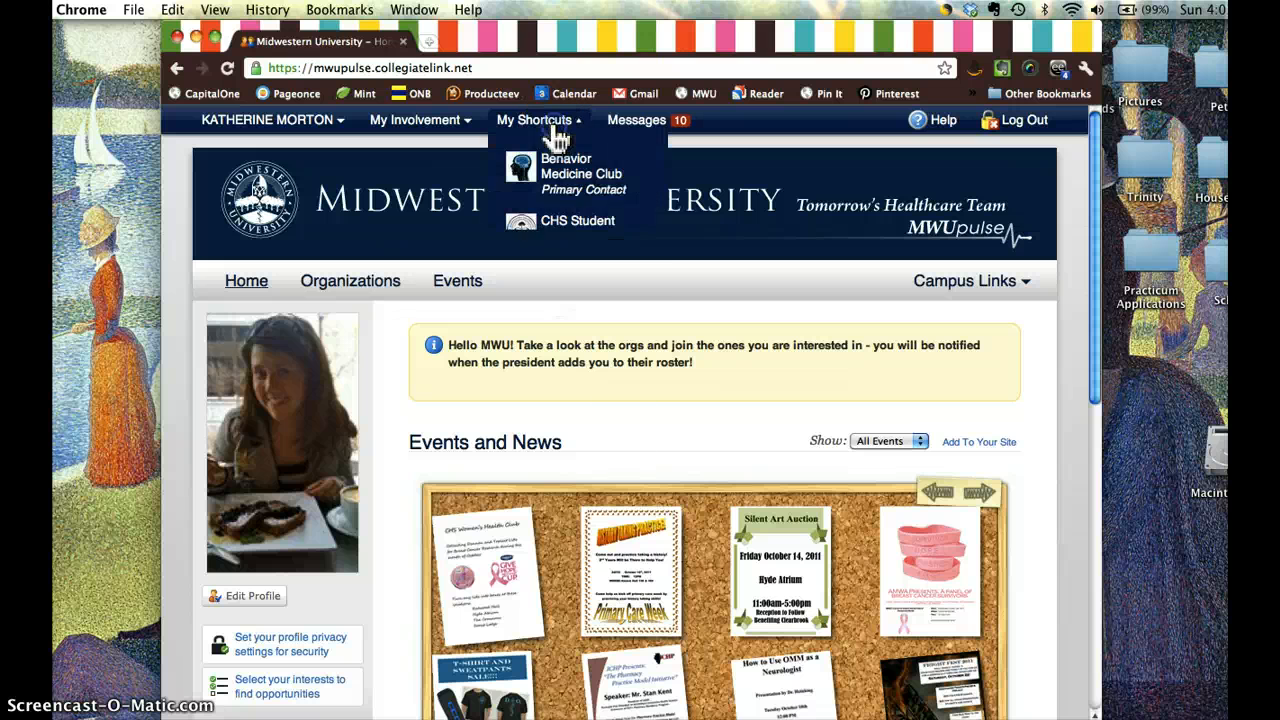
click(578, 178)
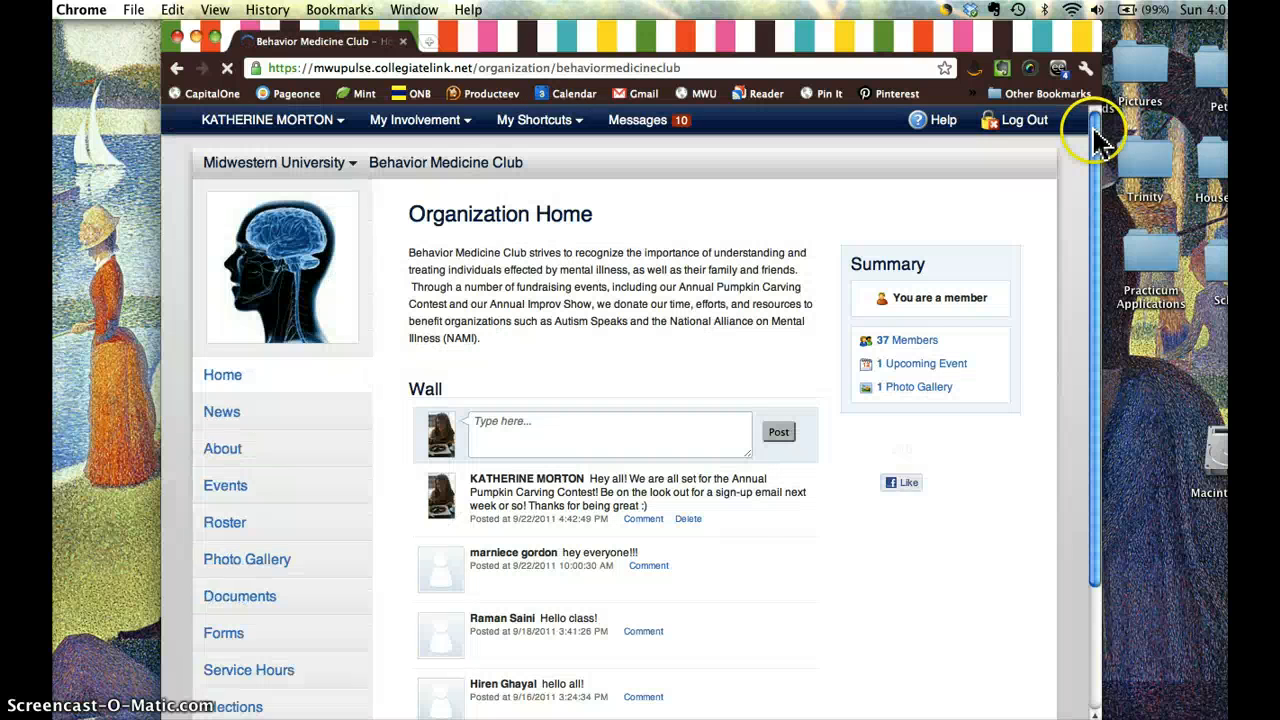
drag(1100, 140, 1094, 183)
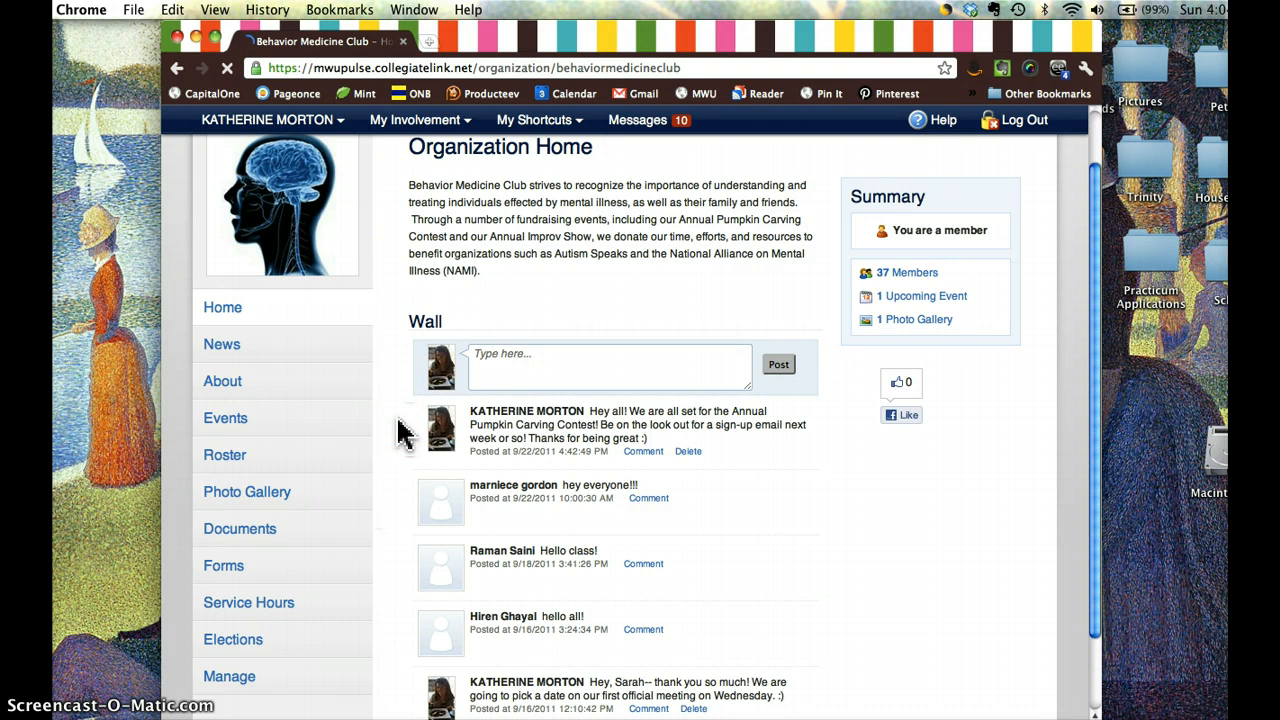
click(322, 436)
click(322, 458)
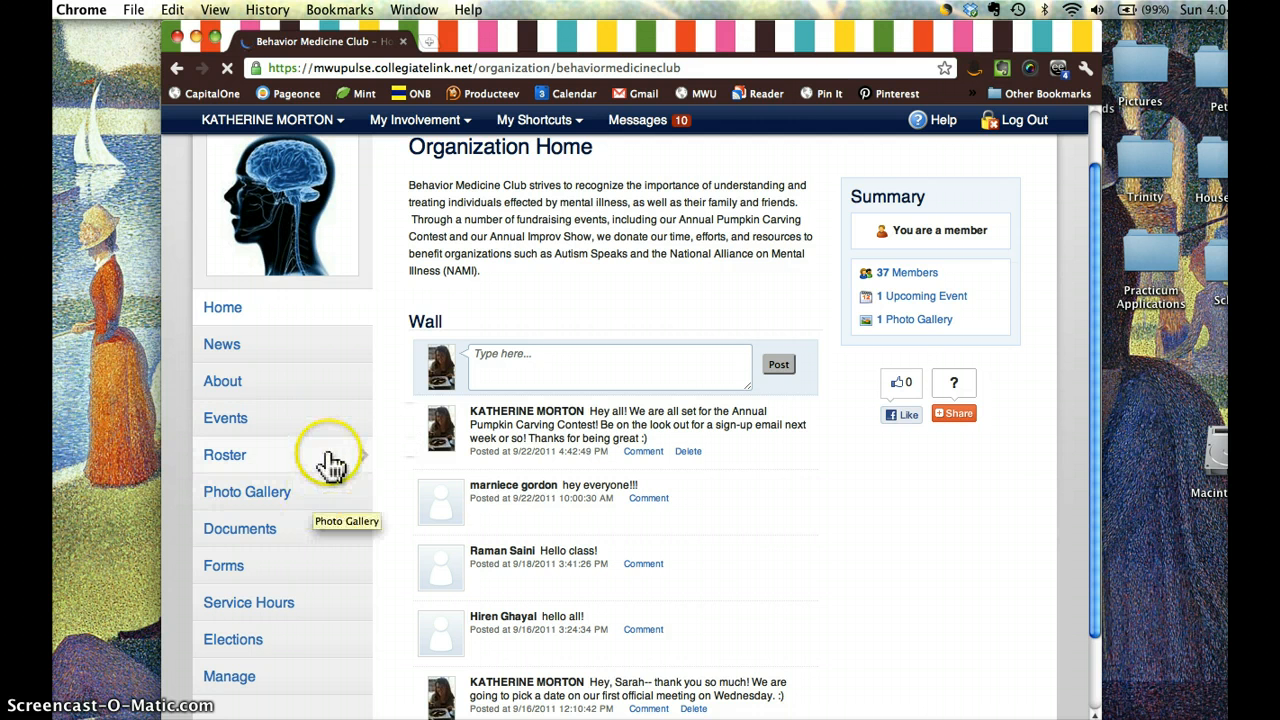
click(330, 468)
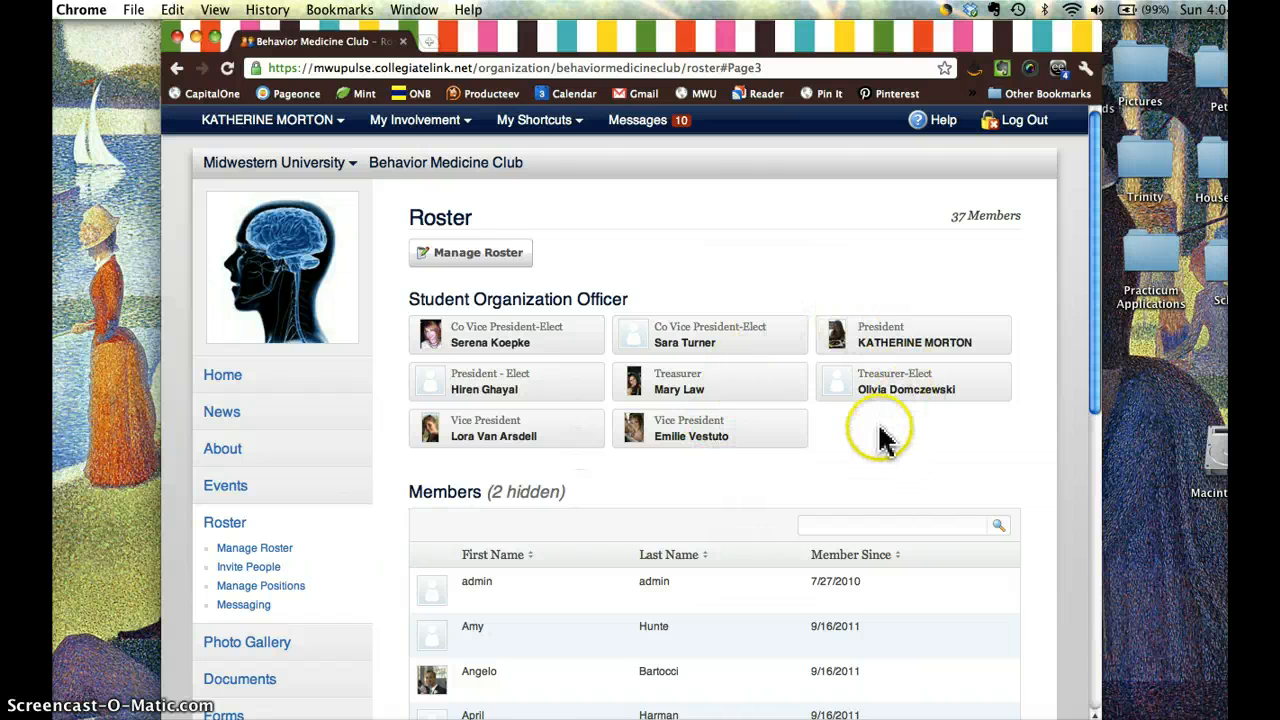
Create a club event named "Goose T-Shirt Sale" with the location "The Commons".
click(297, 496)
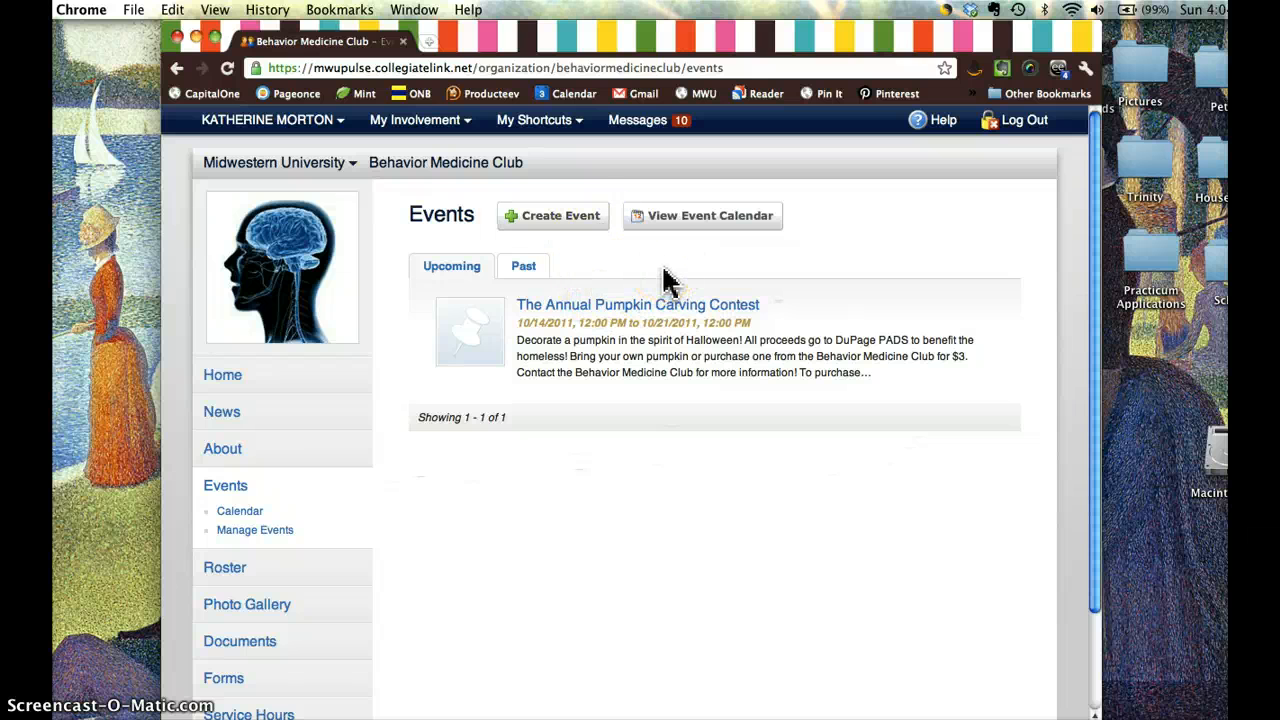
click(580, 229)
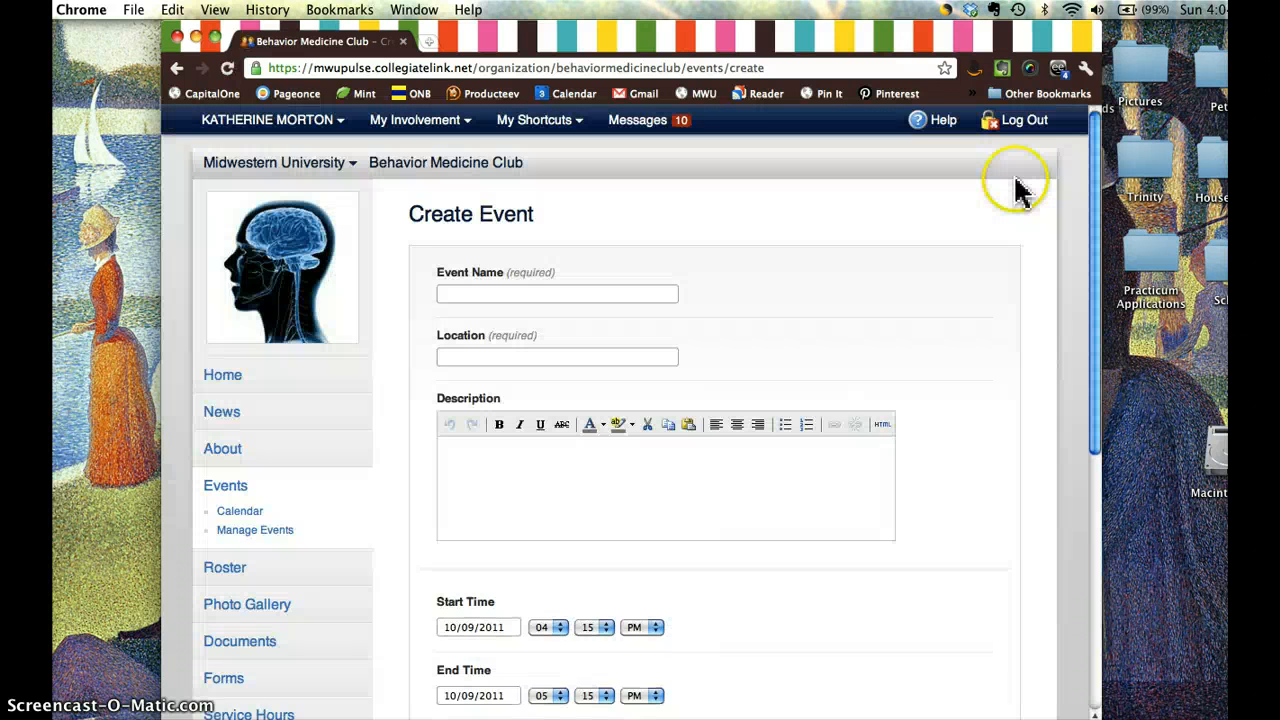
drag(1094, 142, 1089, 189)
click(673, 214)
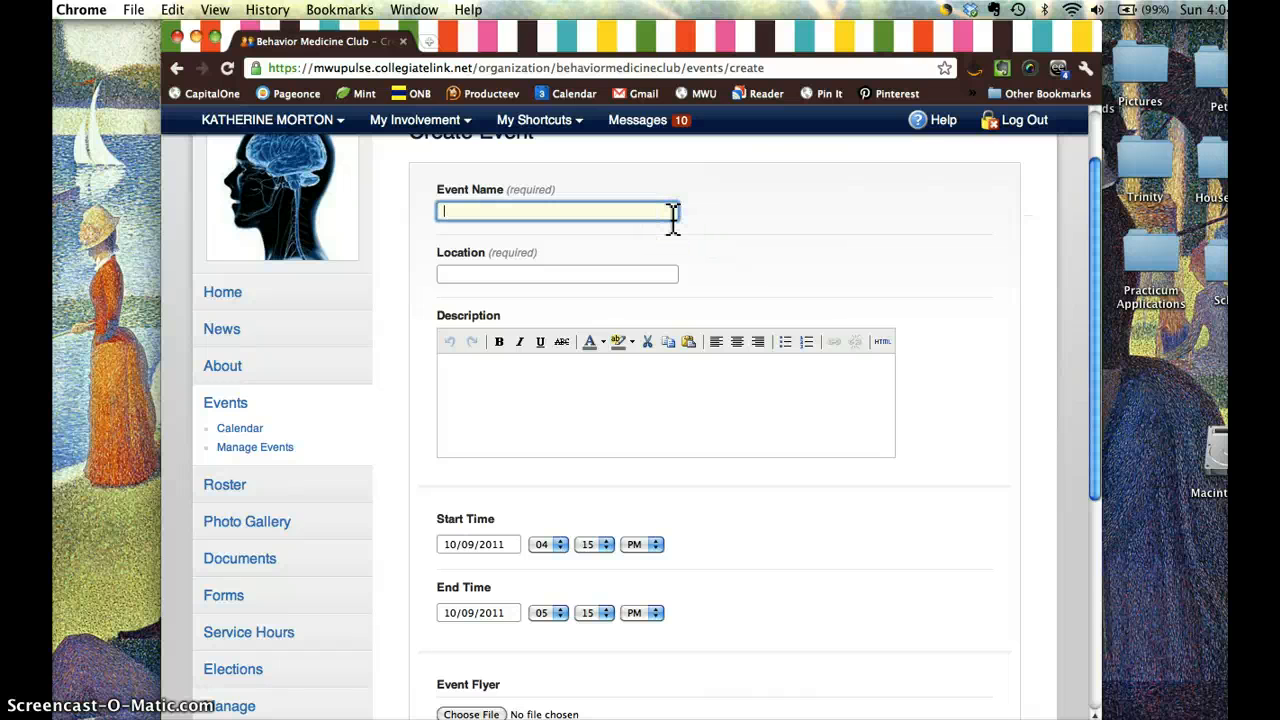
text(Goose T-Shirt Sale)
click(537, 272)
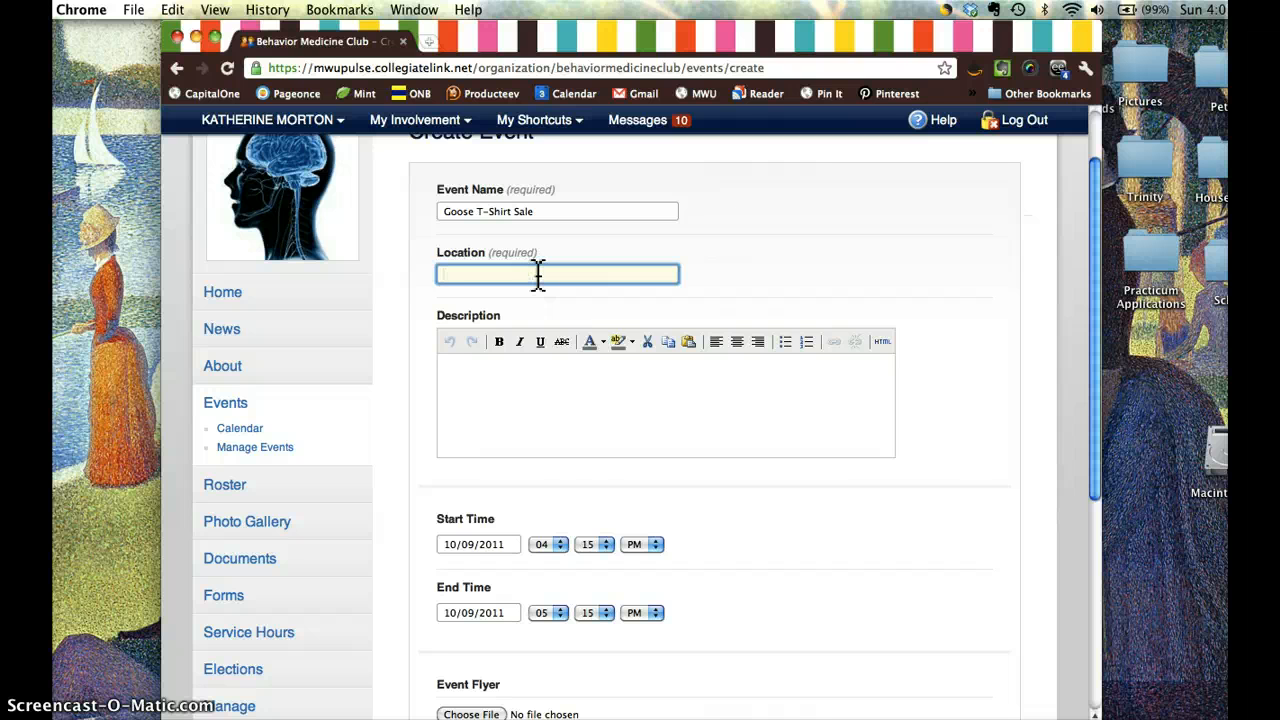
text(The C)
click(533, 293)
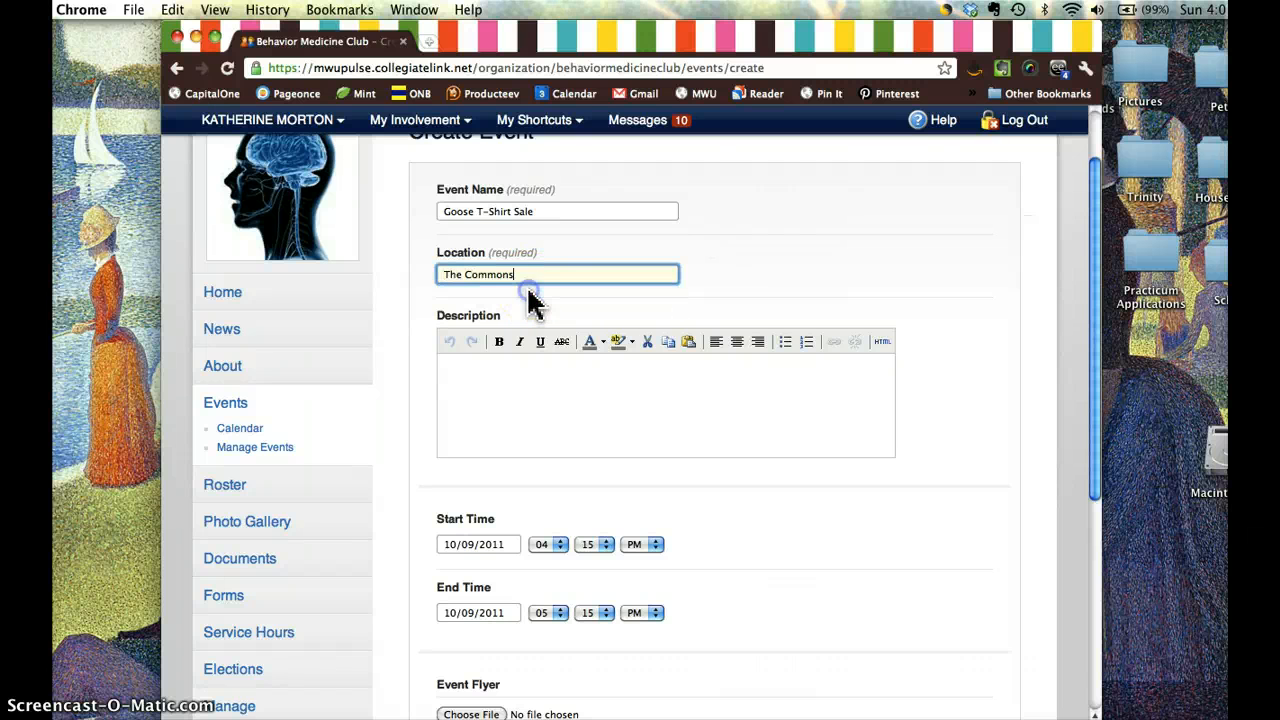
Fill the event description with three starred lines: "*What it is", "*When it is" and "*WHO IT'S BENEFITING!!!".
click(649, 406)
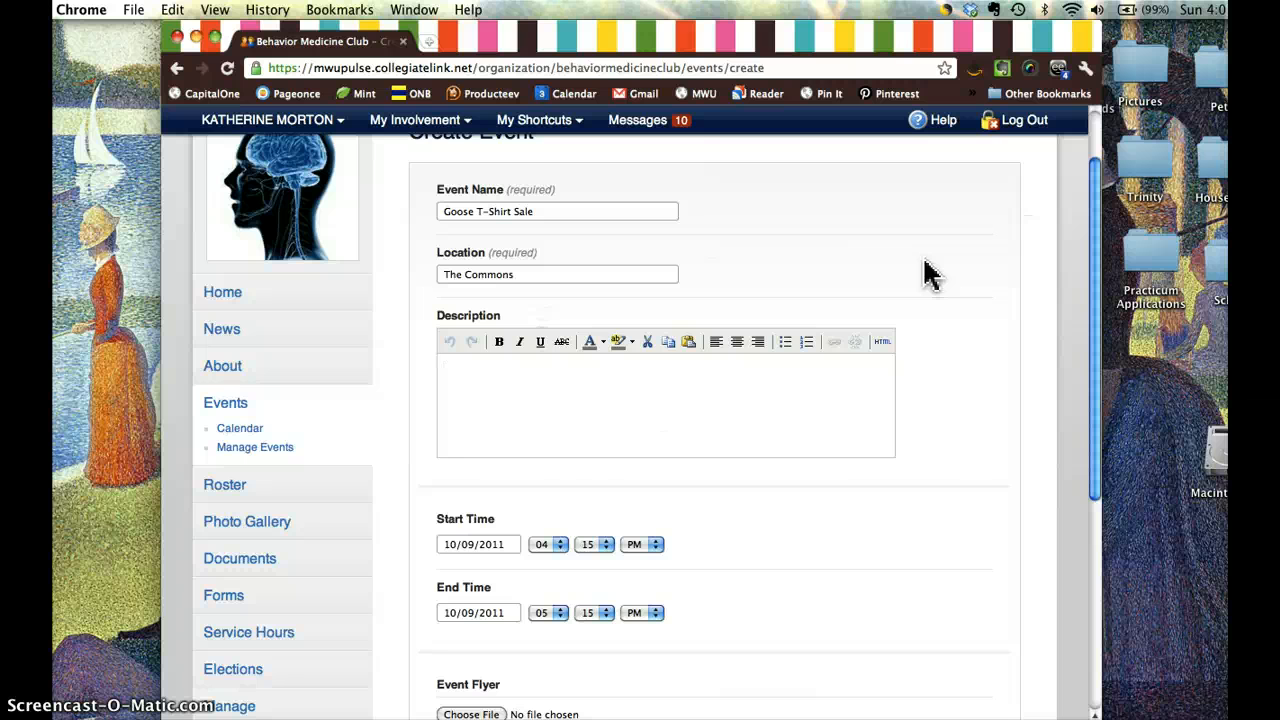
text(*)
text(What it is )
text(*When it i)
text(WHO IT)
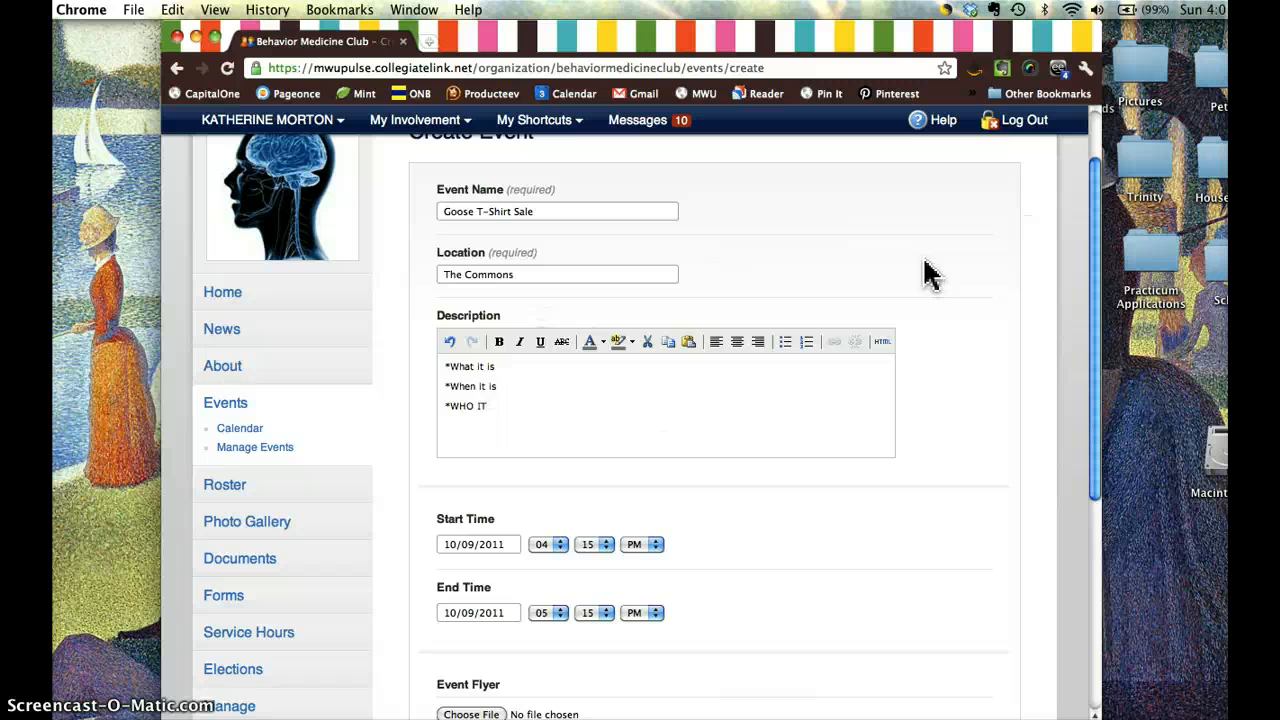
text('S BENEFITING!!!)
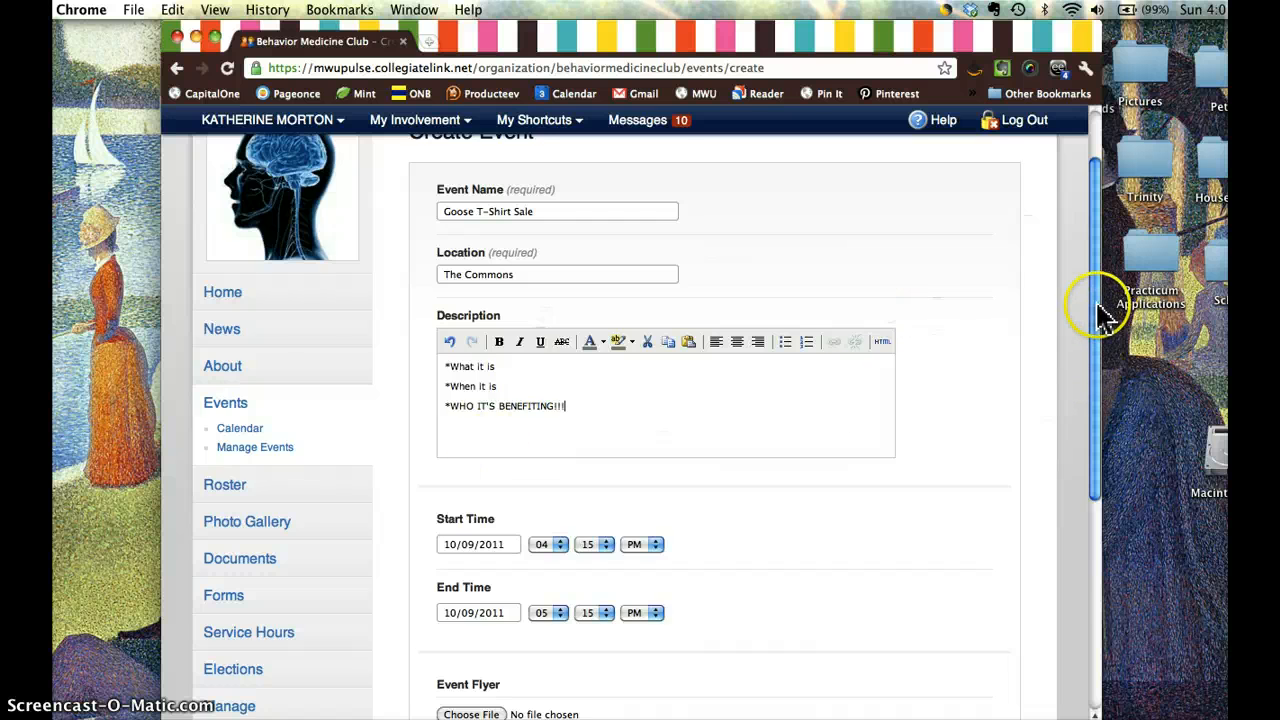
Set the event's start time to 10/14/2011 at 12:00 PM.
drag(1097, 298, 1085, 440)
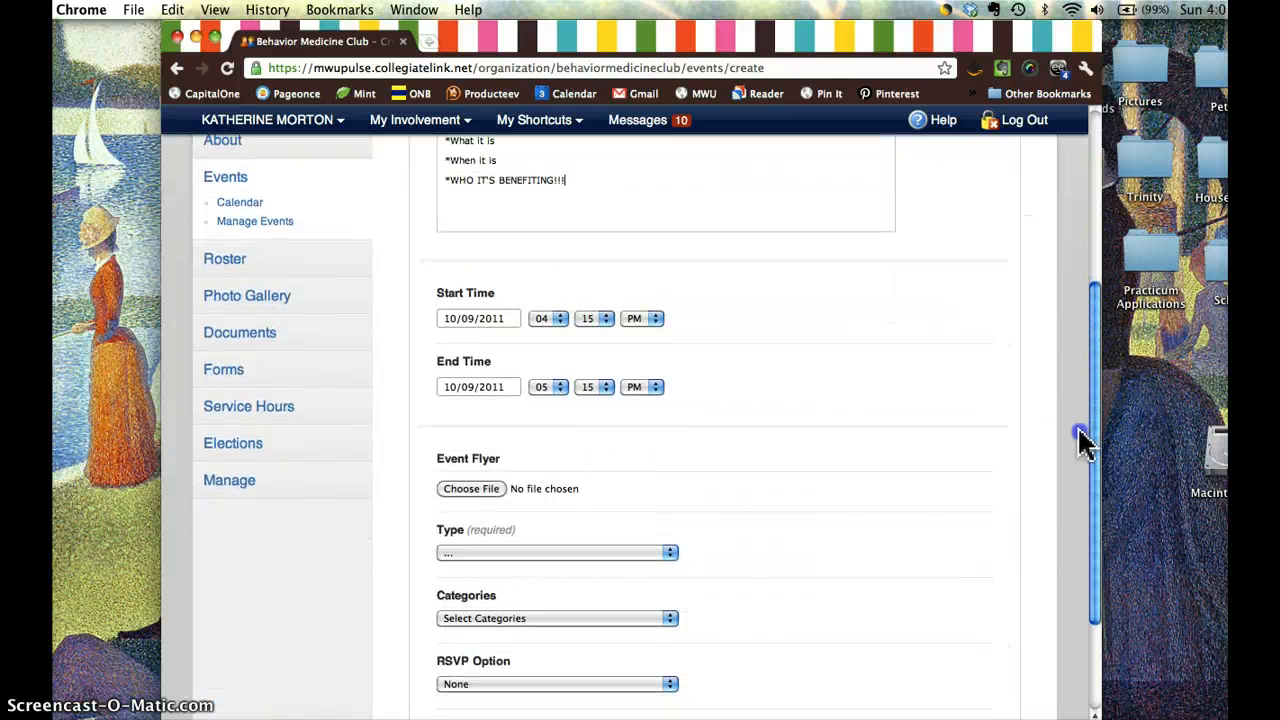
click(510, 320)
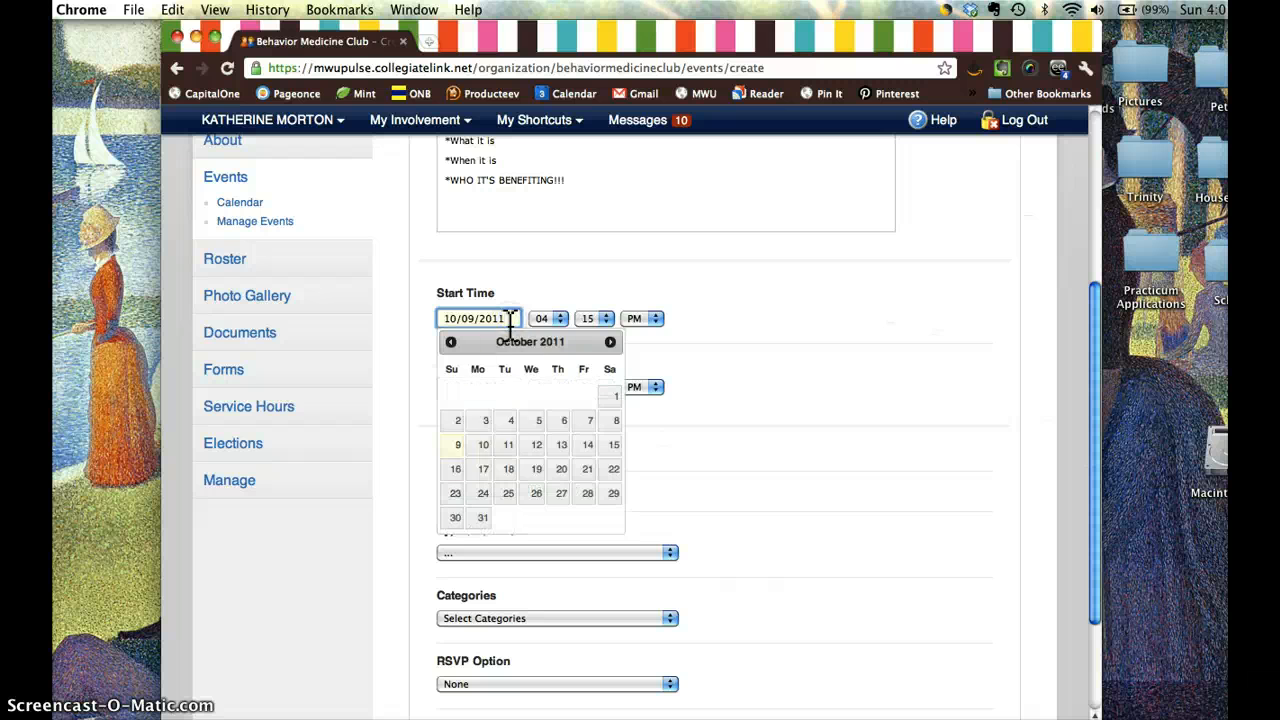
click(588, 447)
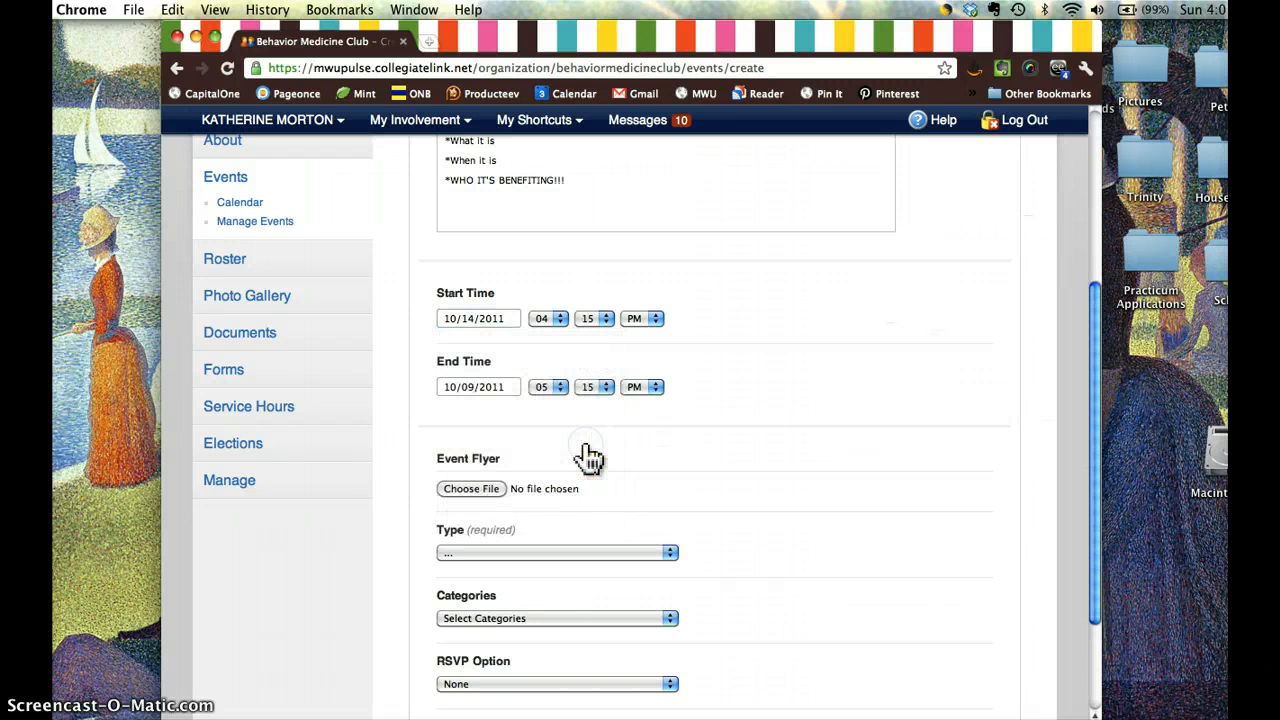
click(556, 320)
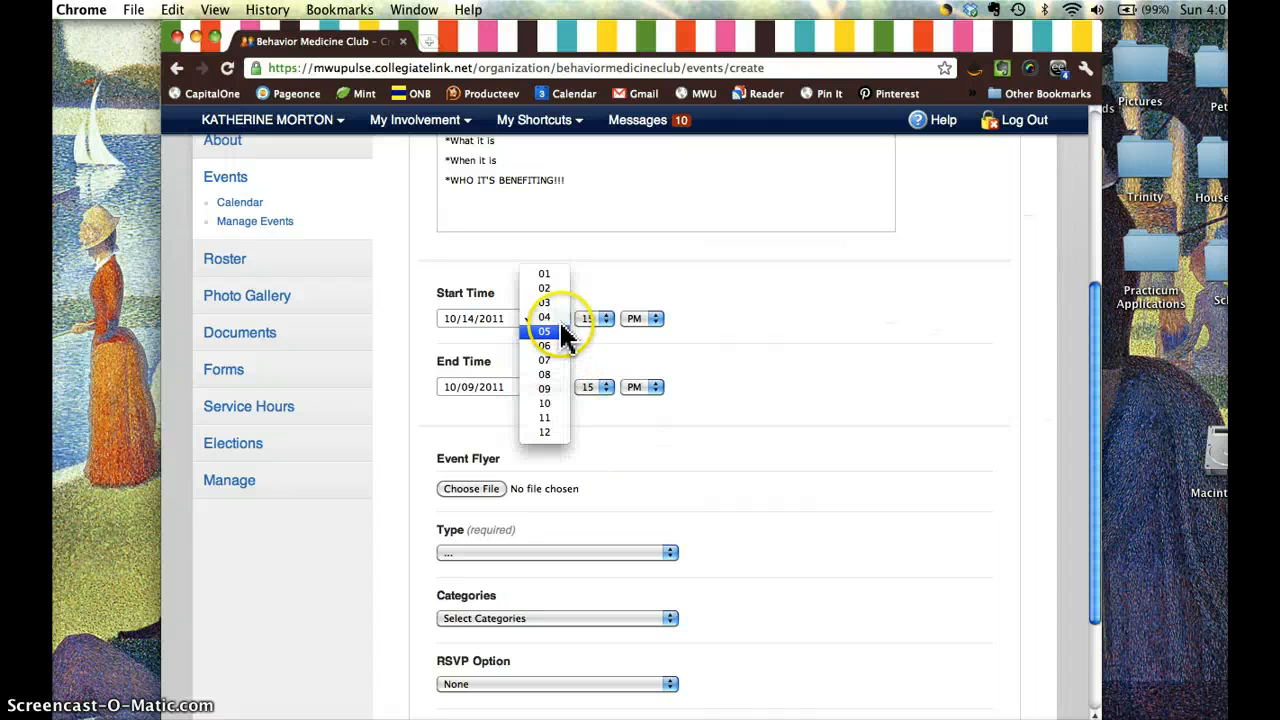
click(552, 431)
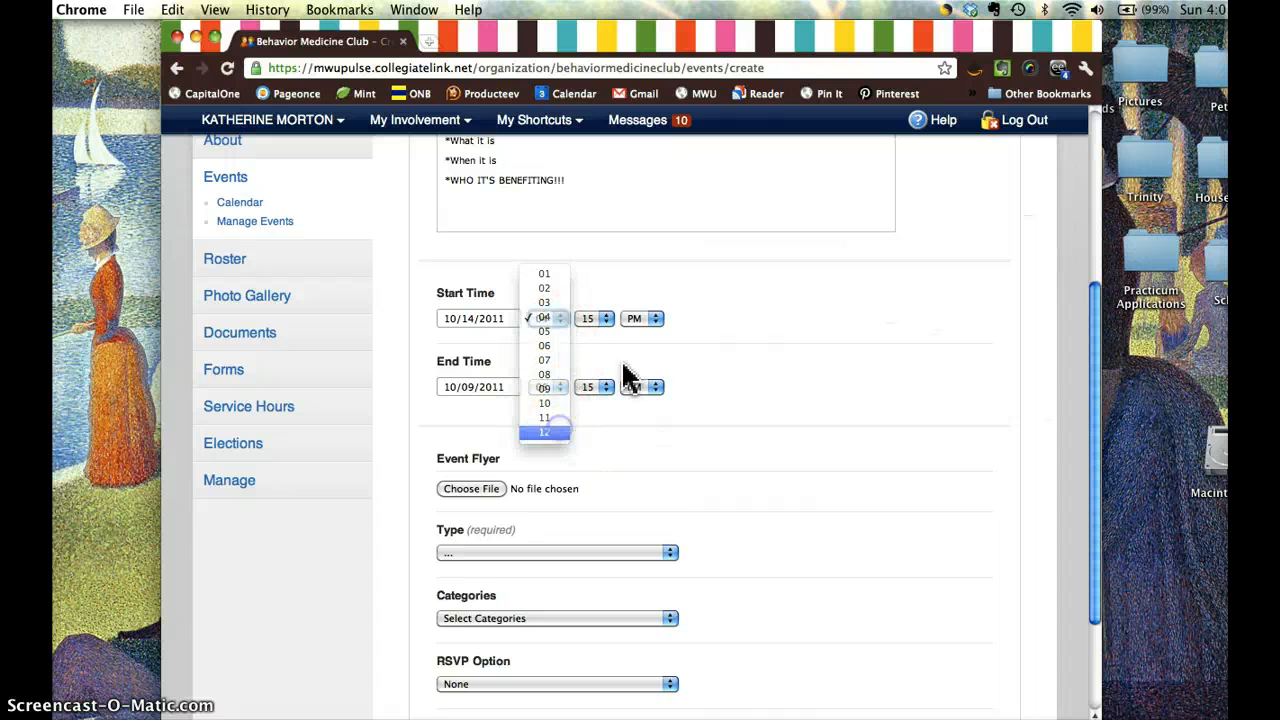
click(597, 318)
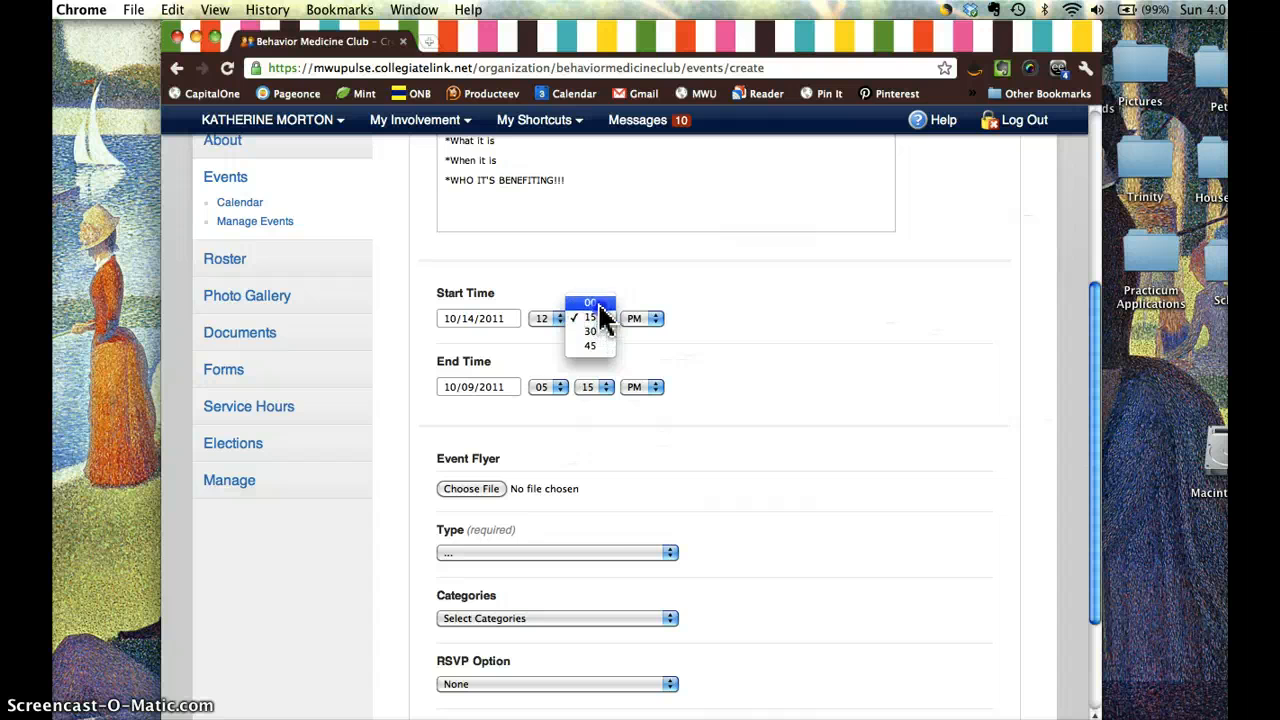
click(598, 300)
Set the event's end time to 10/21/2011 at 01:00 PM.
click(503, 387)
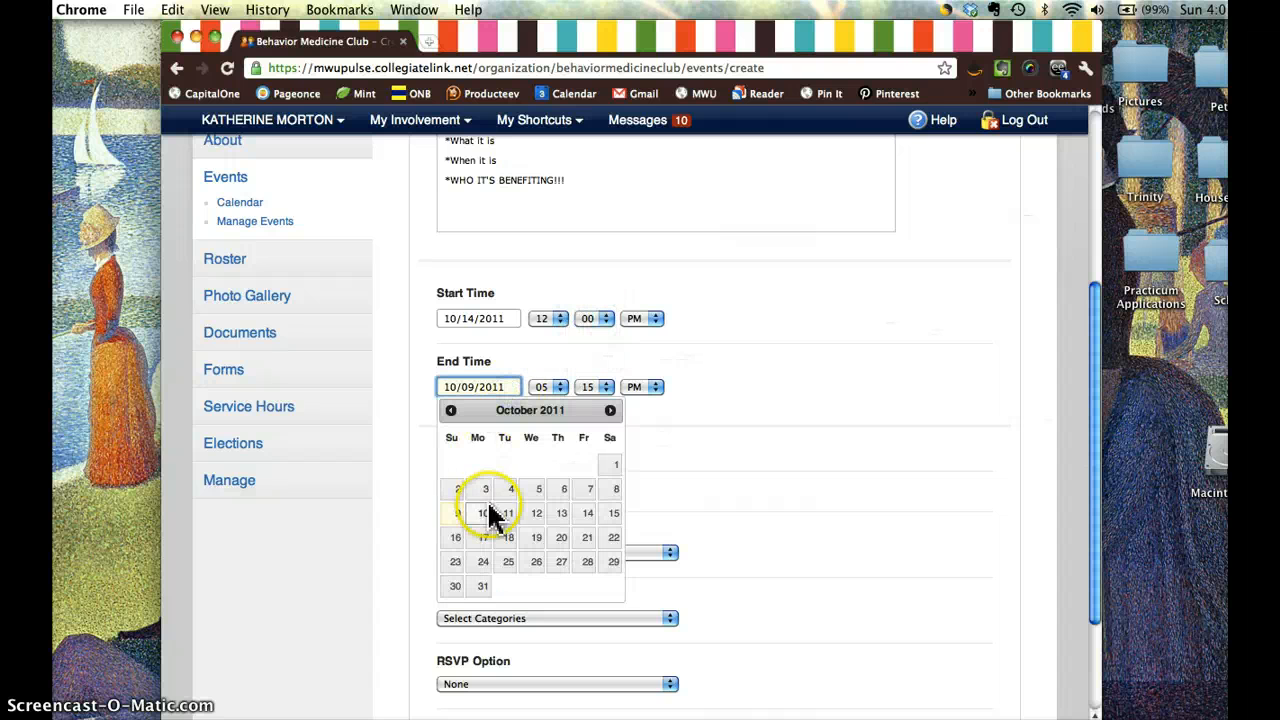
click(584, 540)
click(552, 390)
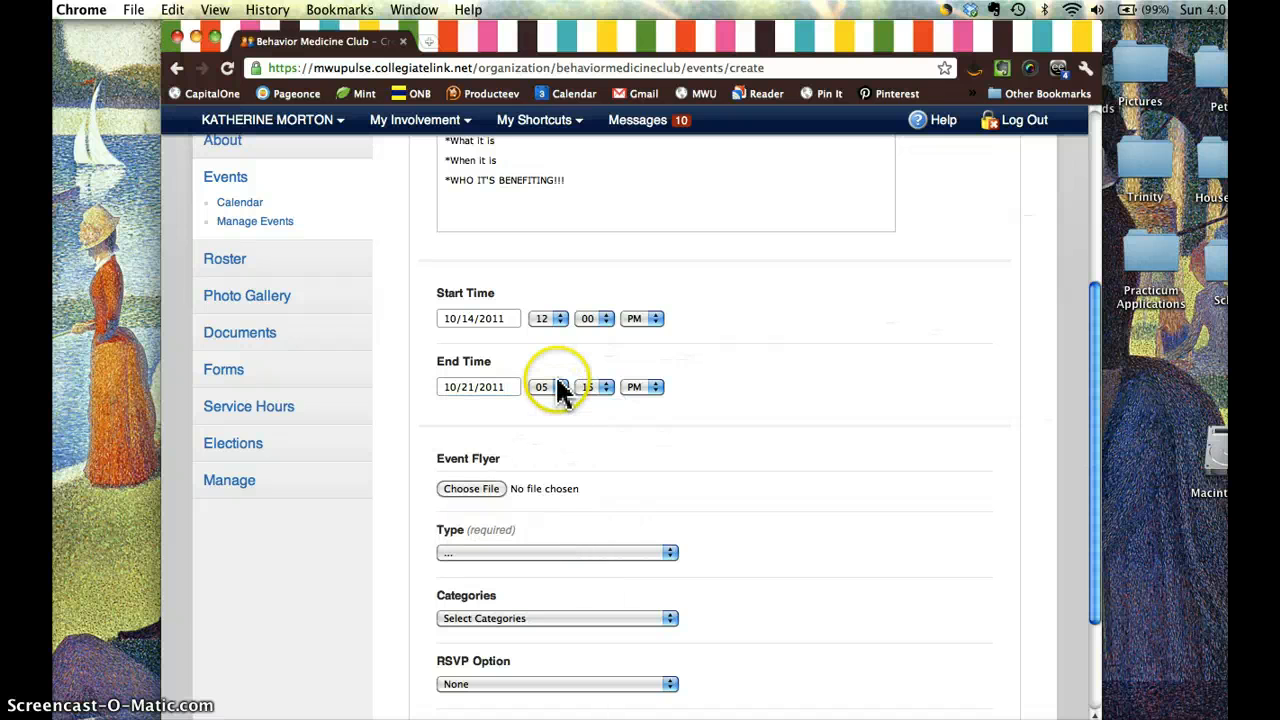
click(568, 332)
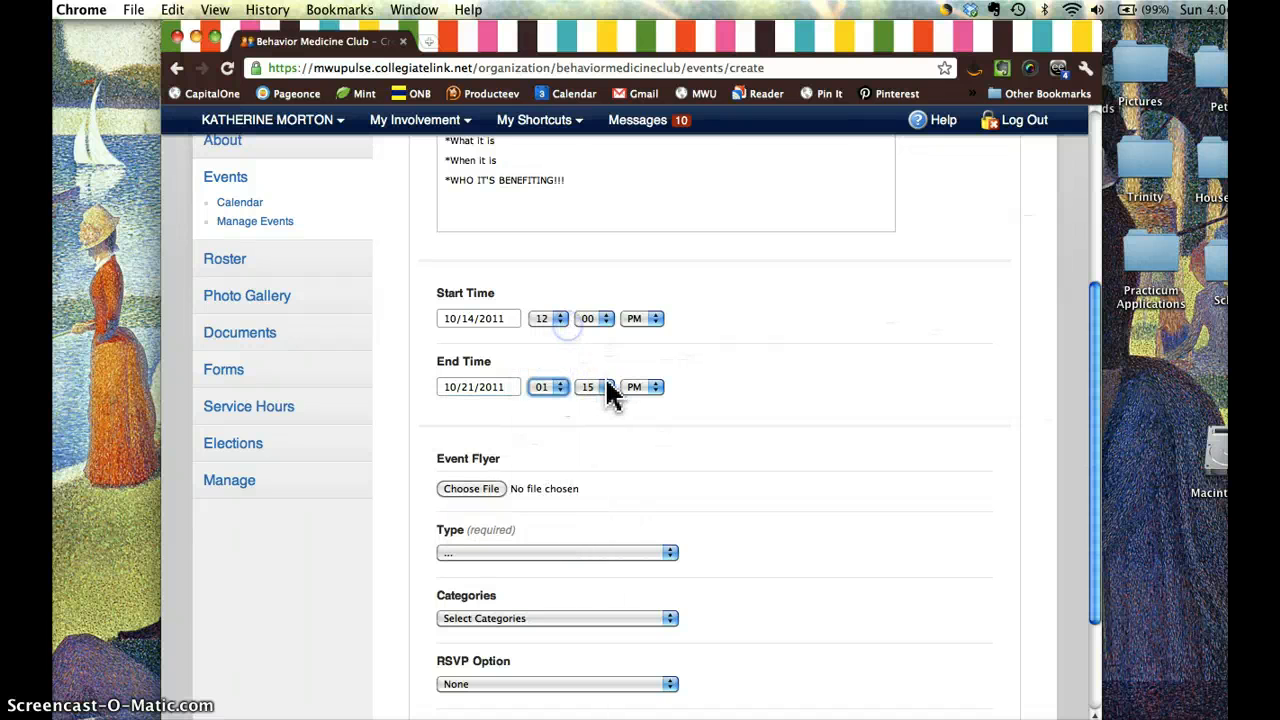
click(608, 390)
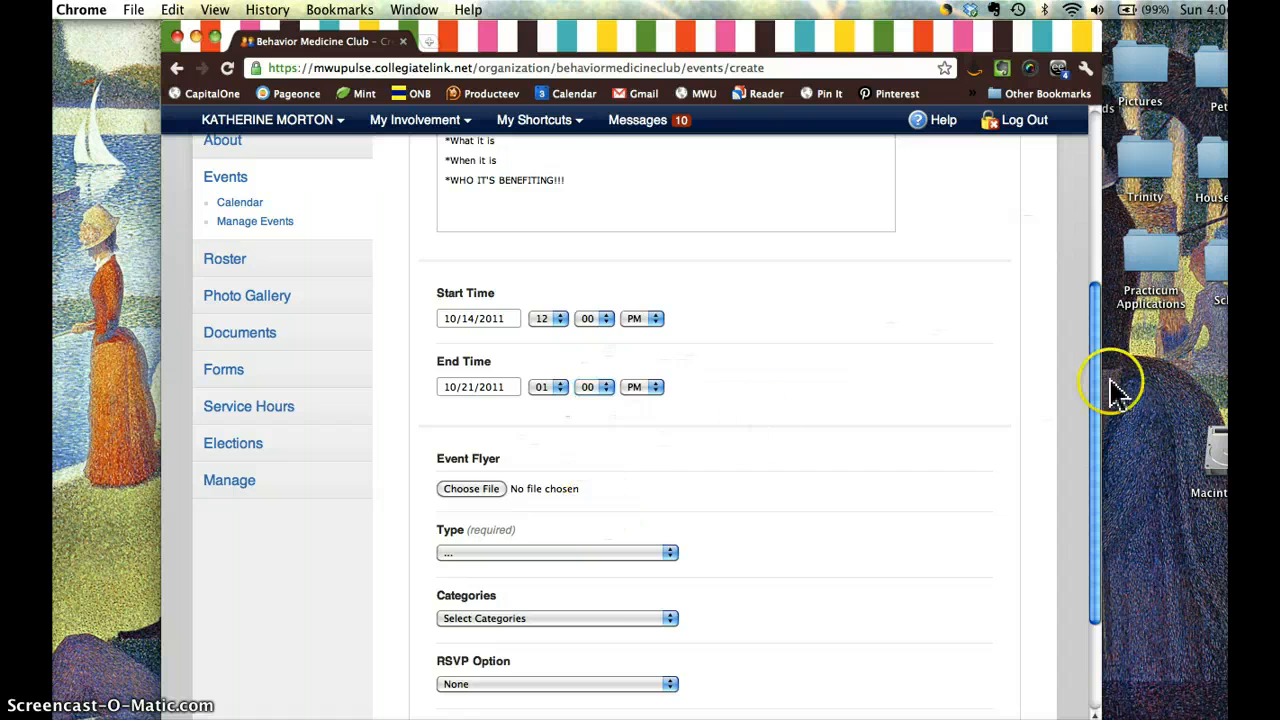
Review the available choices for the required event type without picking one.
drag(1100, 349, 1086, 429)
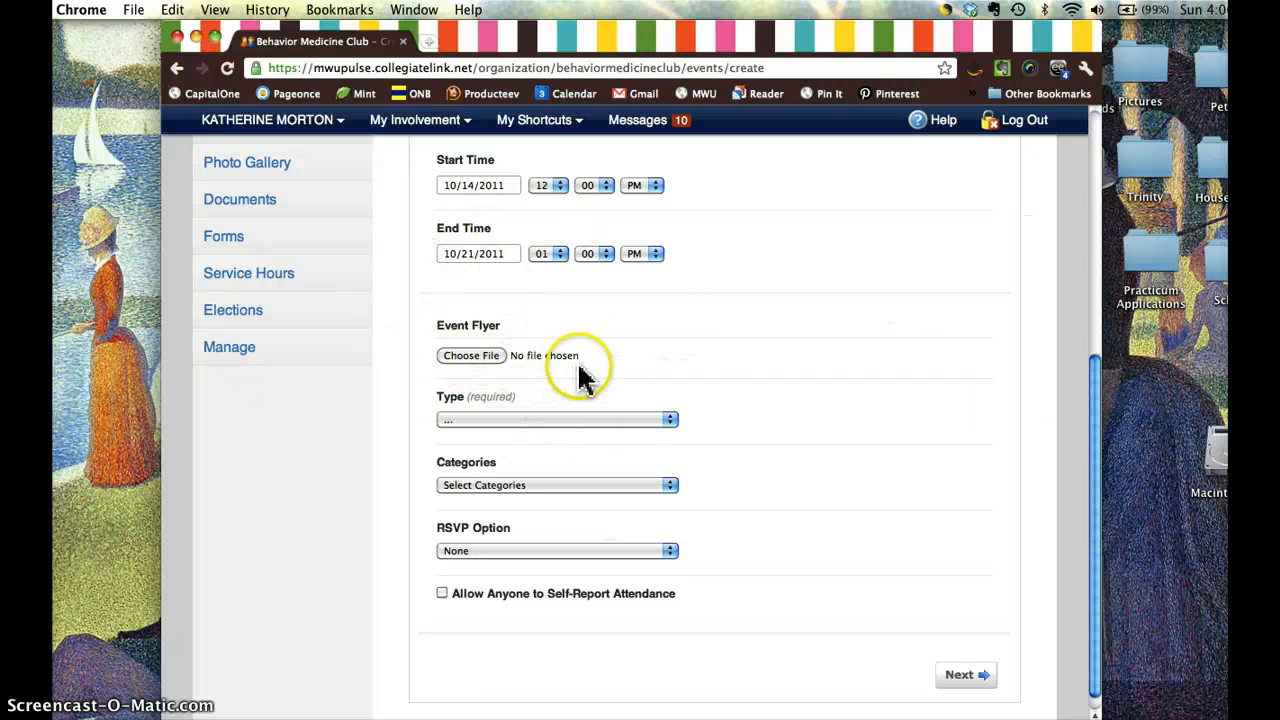
click(670, 420)
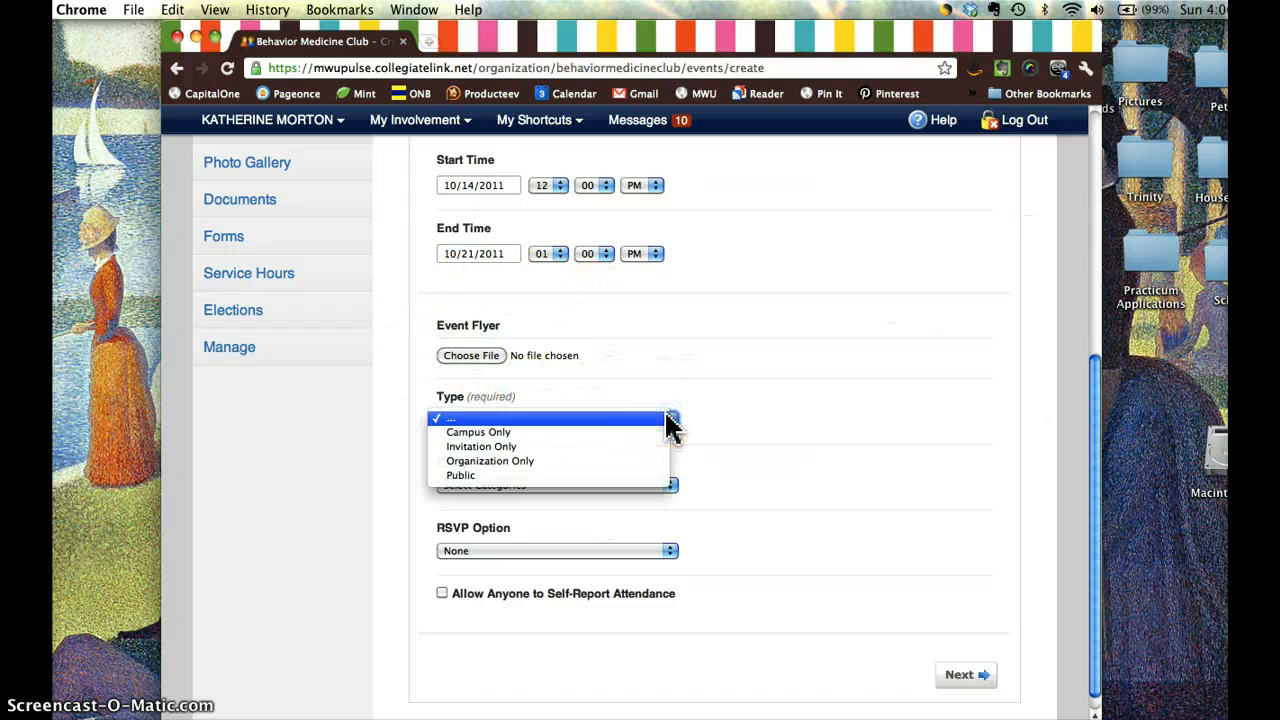
click(652, 438)
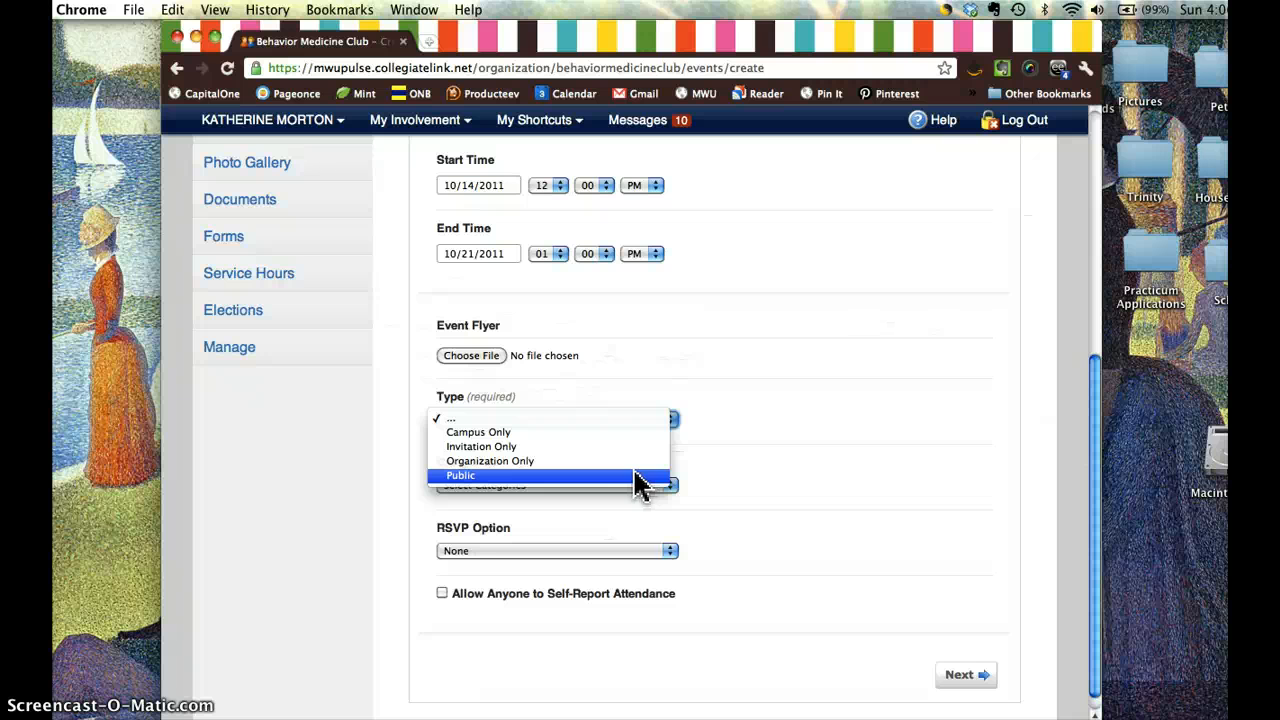
click(737, 491)
Assign the event to the CHS Events category and keep the RSVP option at None.
click(674, 486)
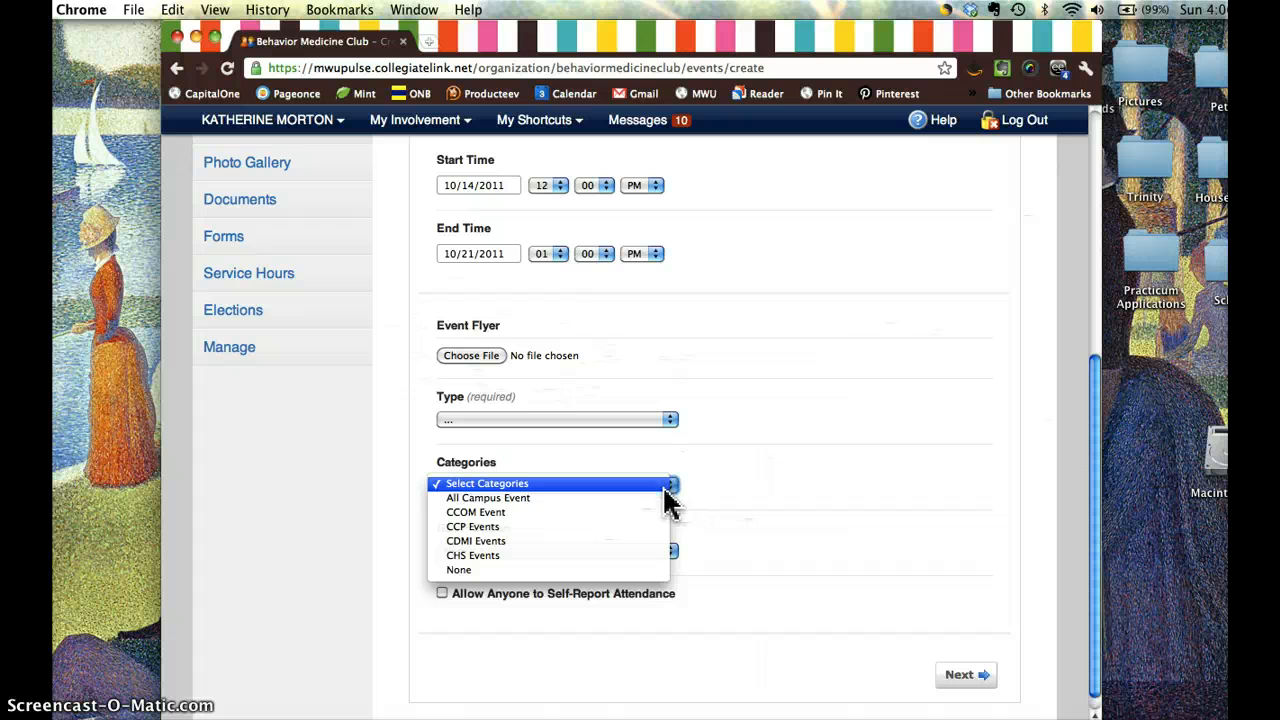
click(624, 566)
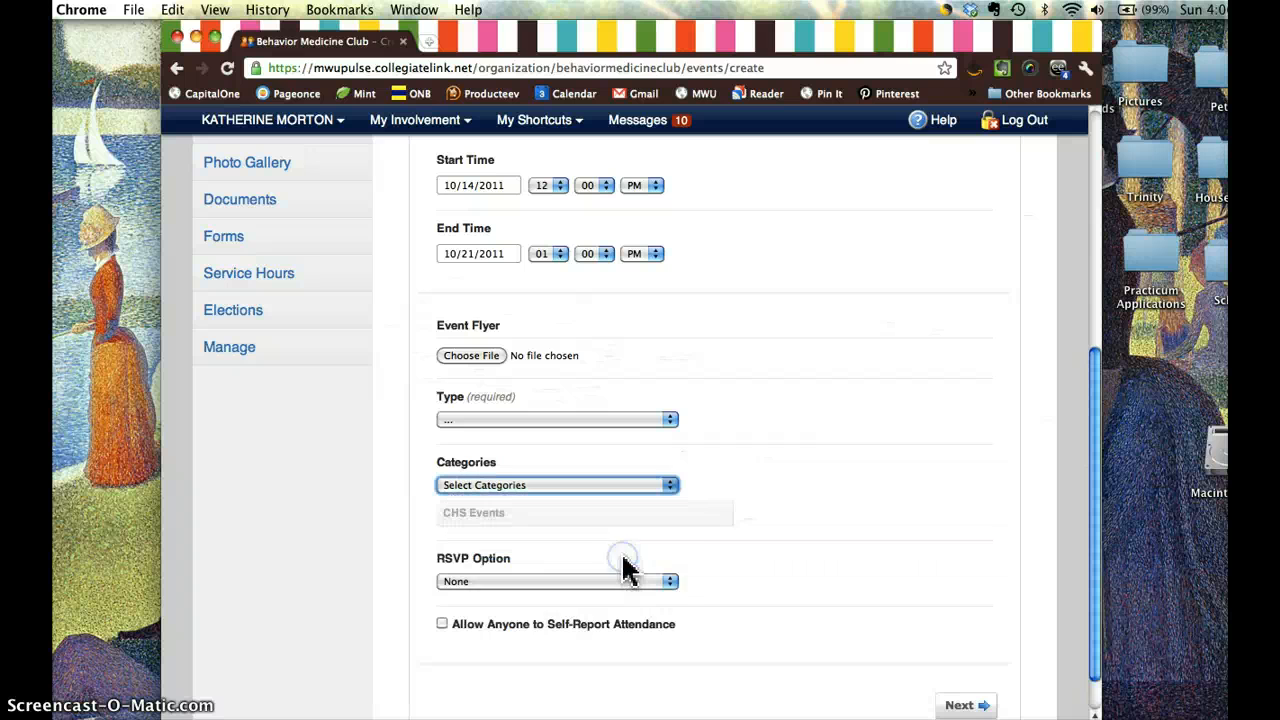
click(672, 584)
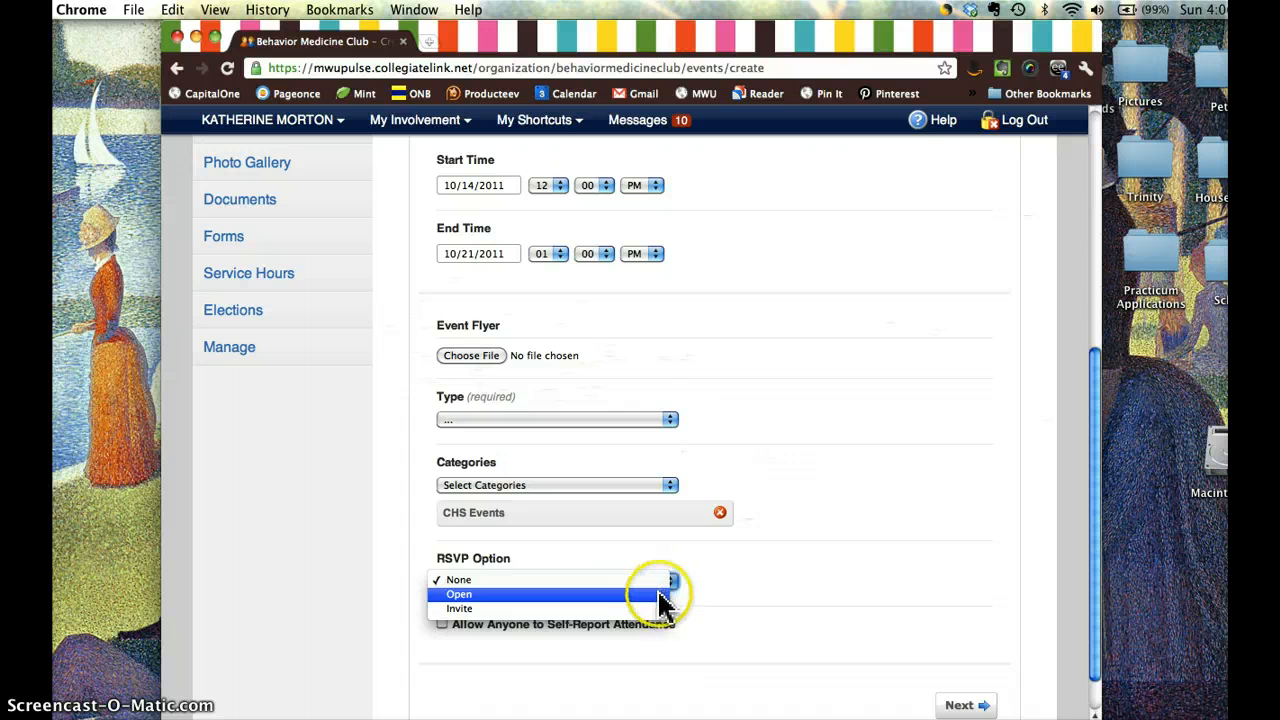
click(660, 580)
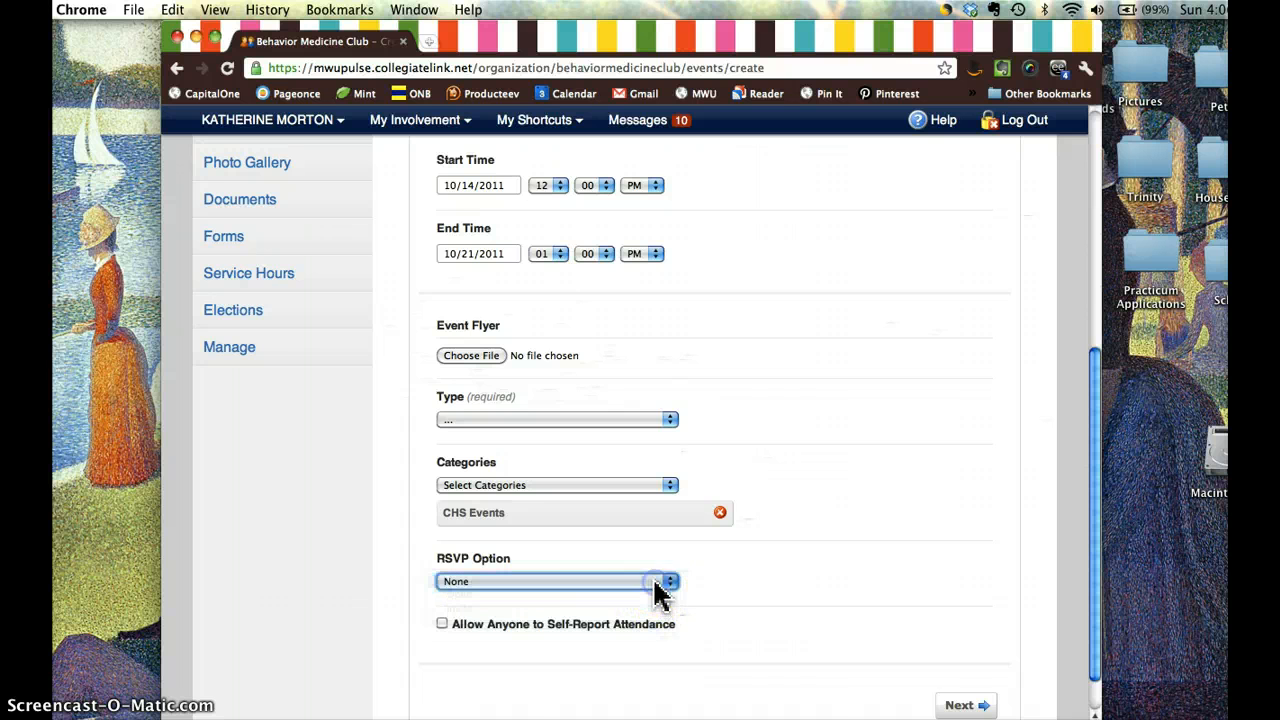
Allow anyone to self-report attendance and try to continue to the registration questions.
click(443, 626)
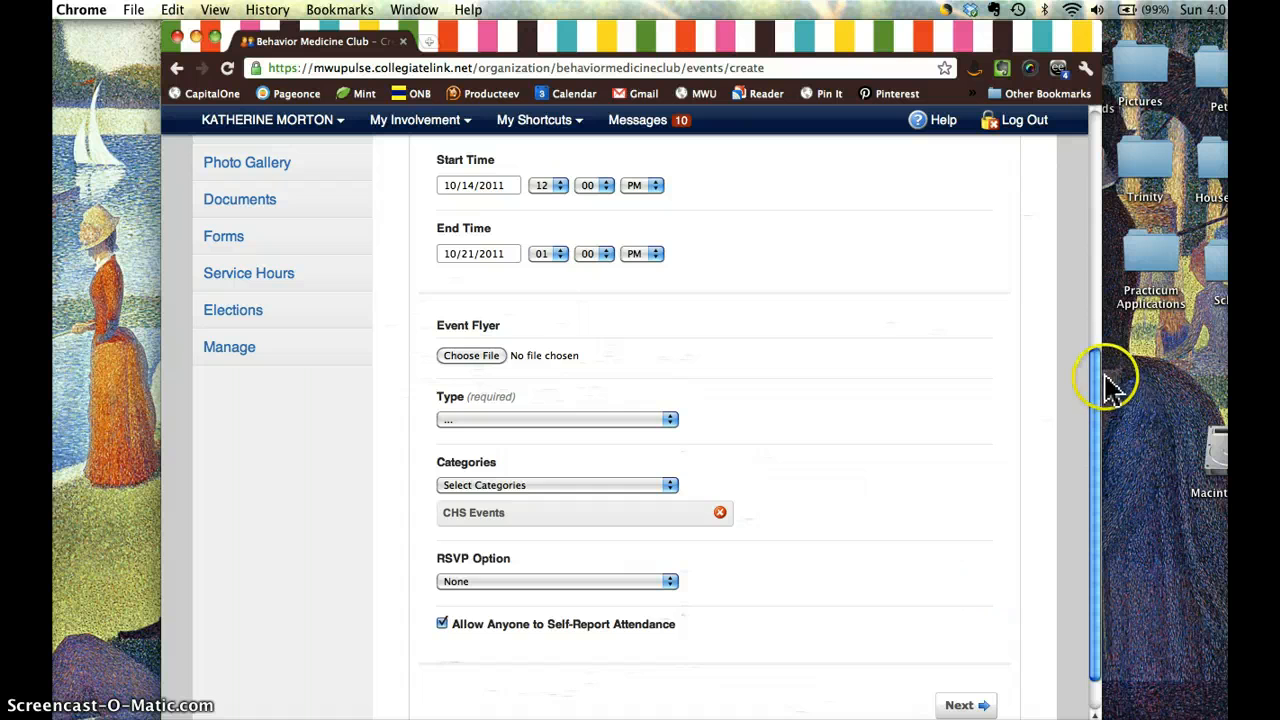
drag(1103, 380, 1100, 420)
click(950, 660)
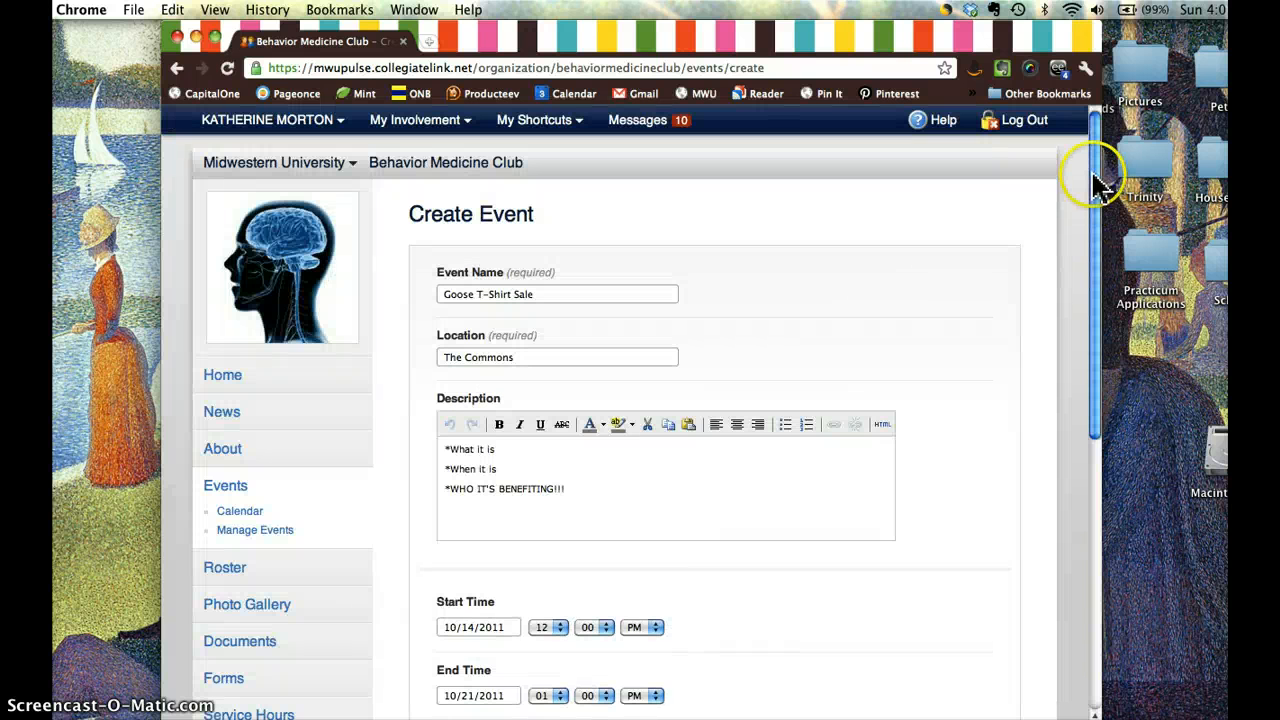
Set the required event type to Campus Only and continue to the event registration.
drag(1100, 163, 1103, 397)
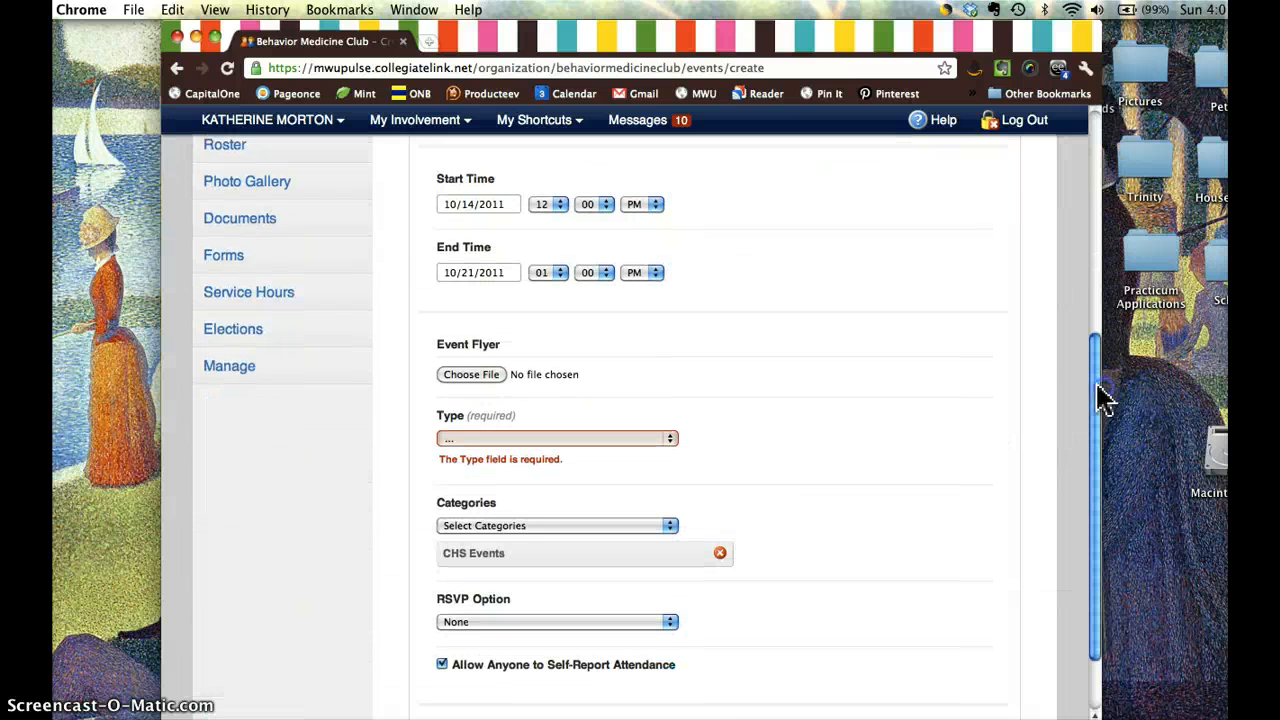
click(671, 449)
click(663, 446)
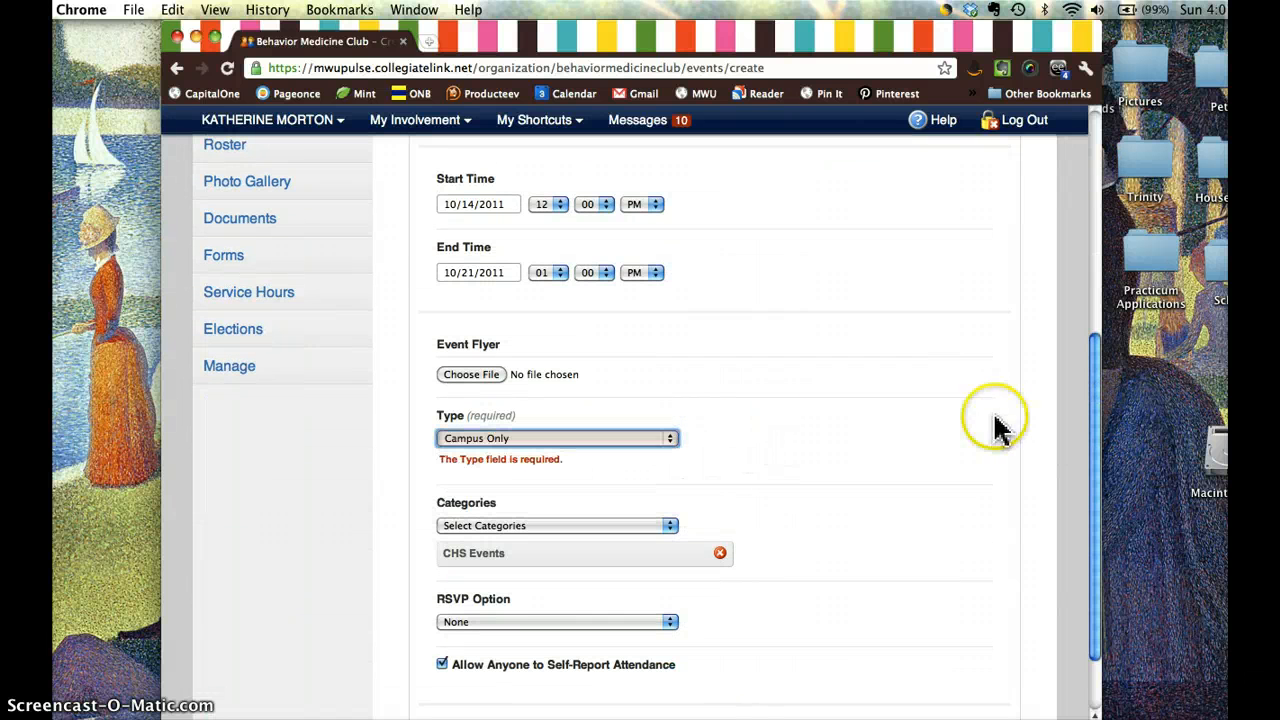
scroll(1094, 457, down, 3)
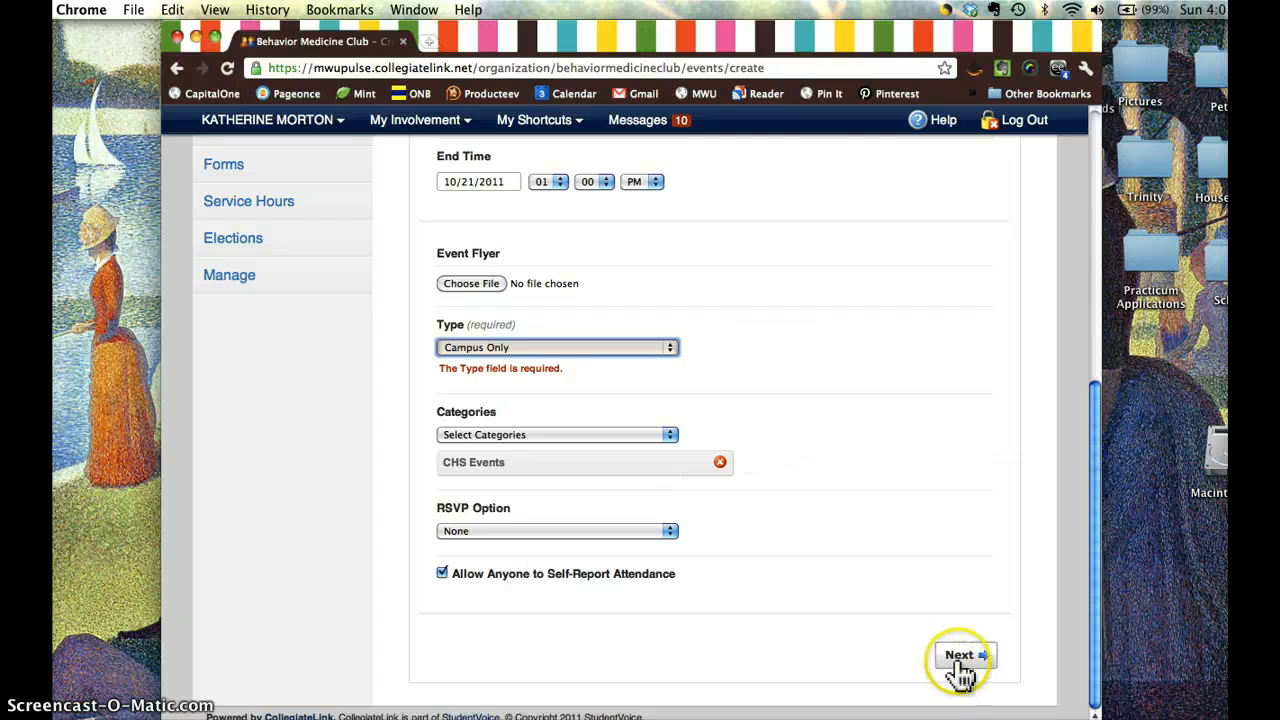
click(958, 660)
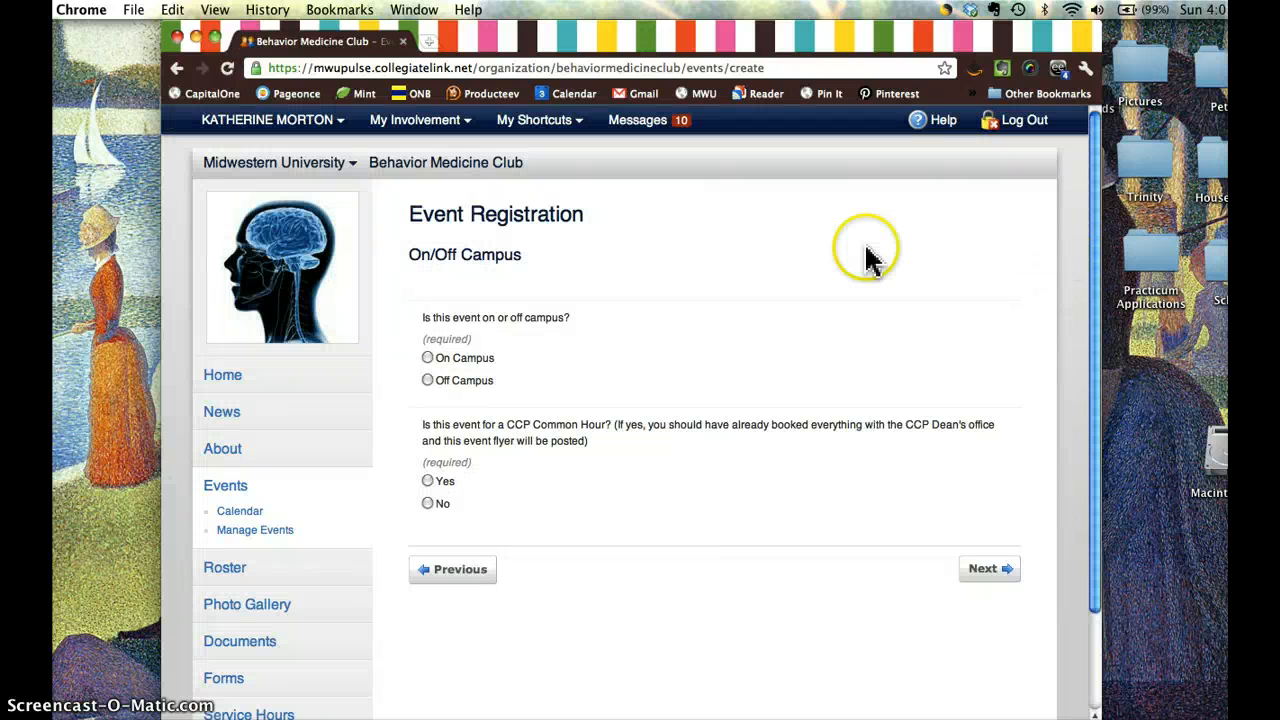
Mark the event as On Campus, answer No to the CCP Common Hour question, and continue.
click(428, 358)
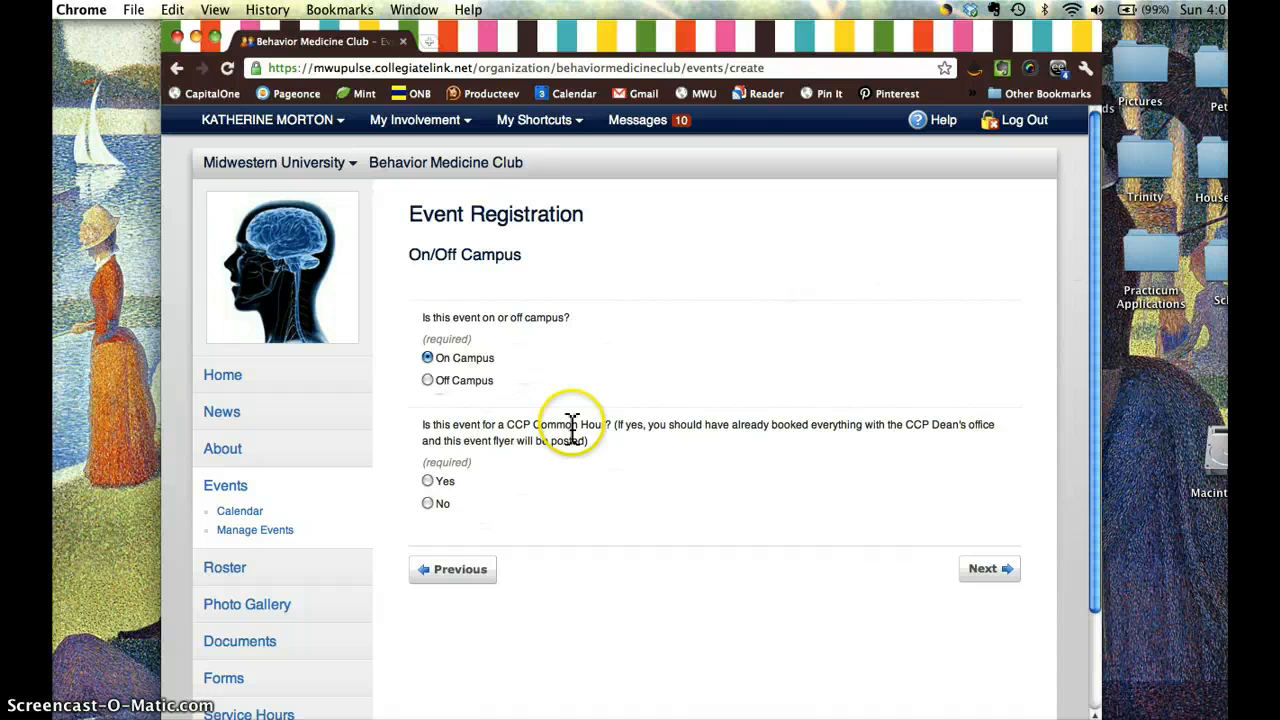
click(428, 503)
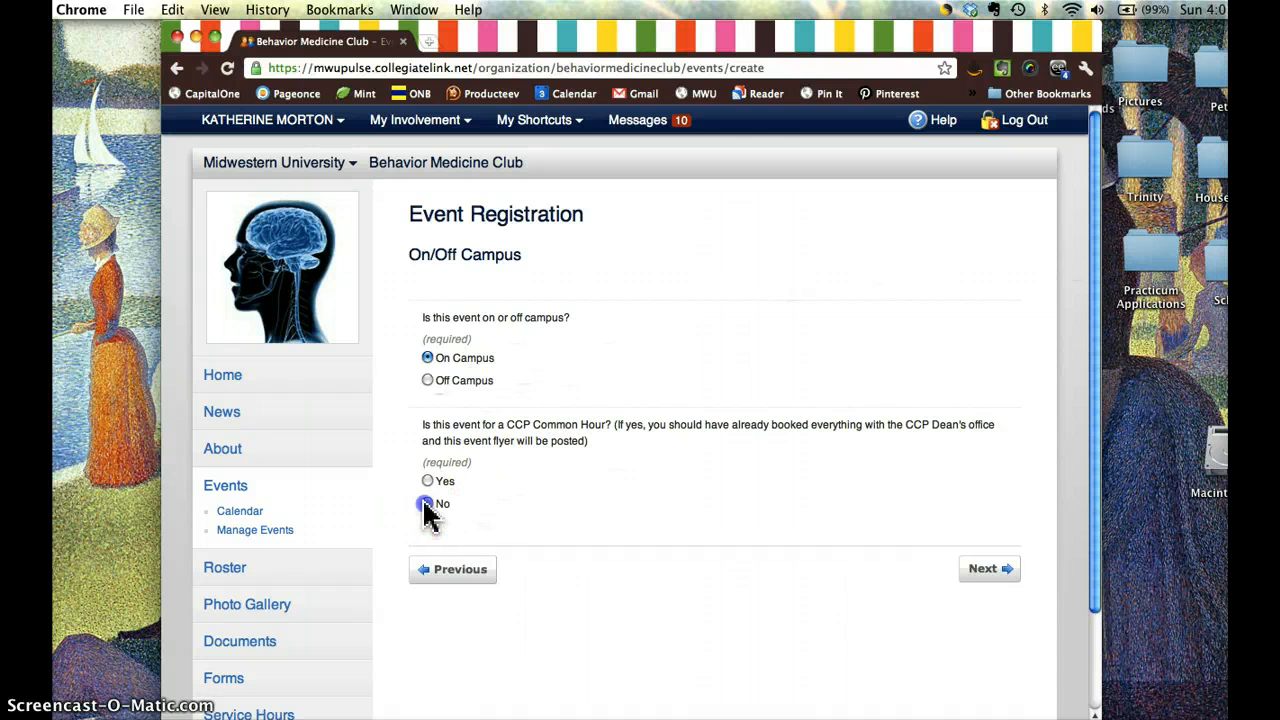
click(975, 570)
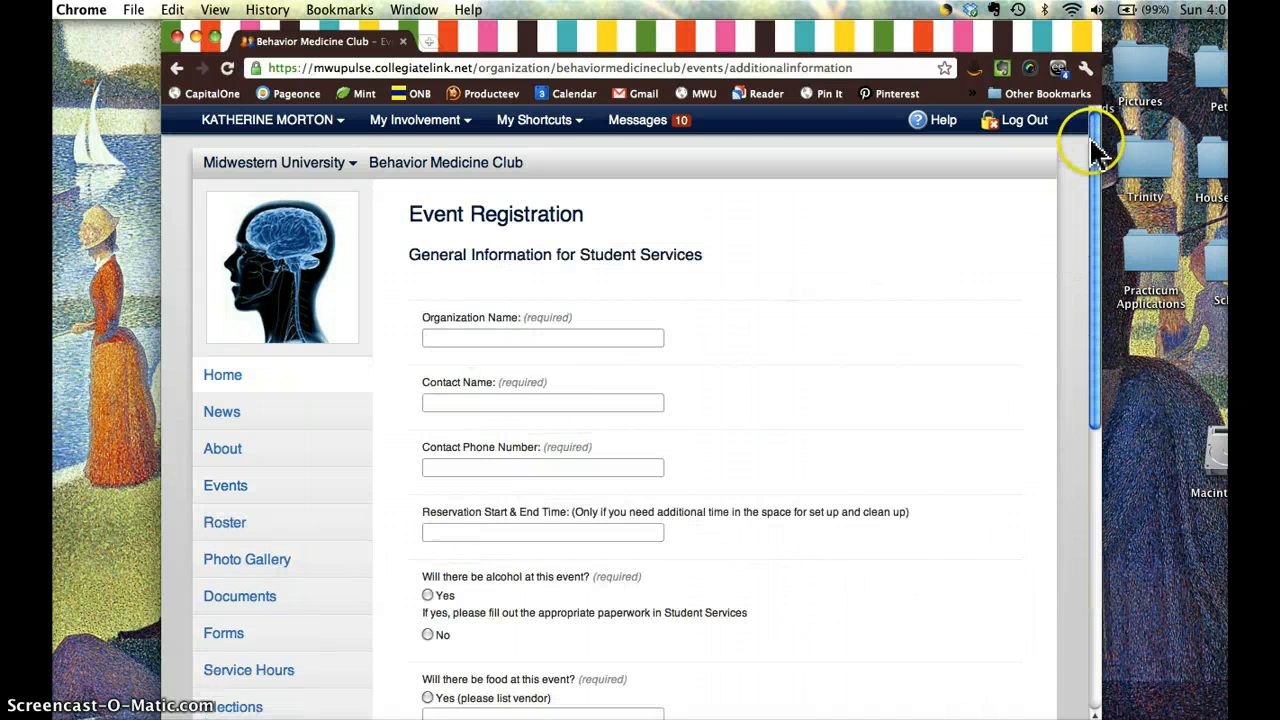
Enter Behavior Medicine Club as the organization name in the general information for Student Services.
drag(1095, 150, 1095, 236)
click(645, 176)
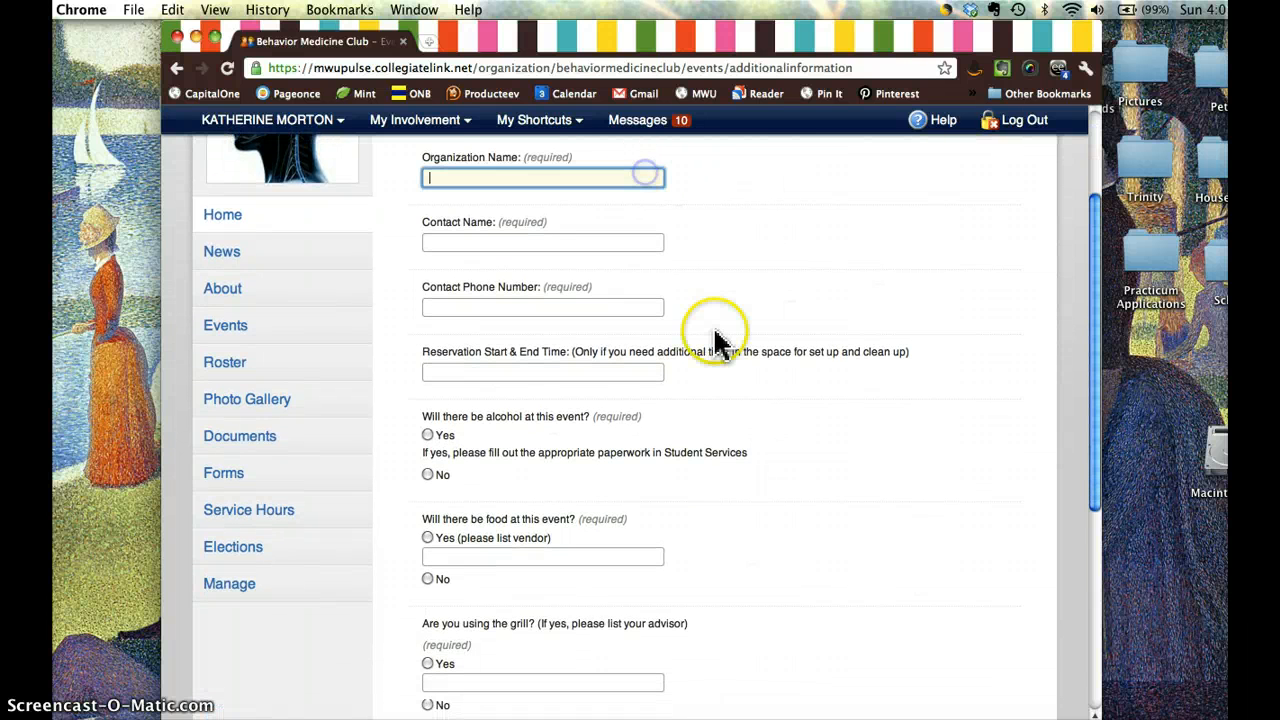
text(B)
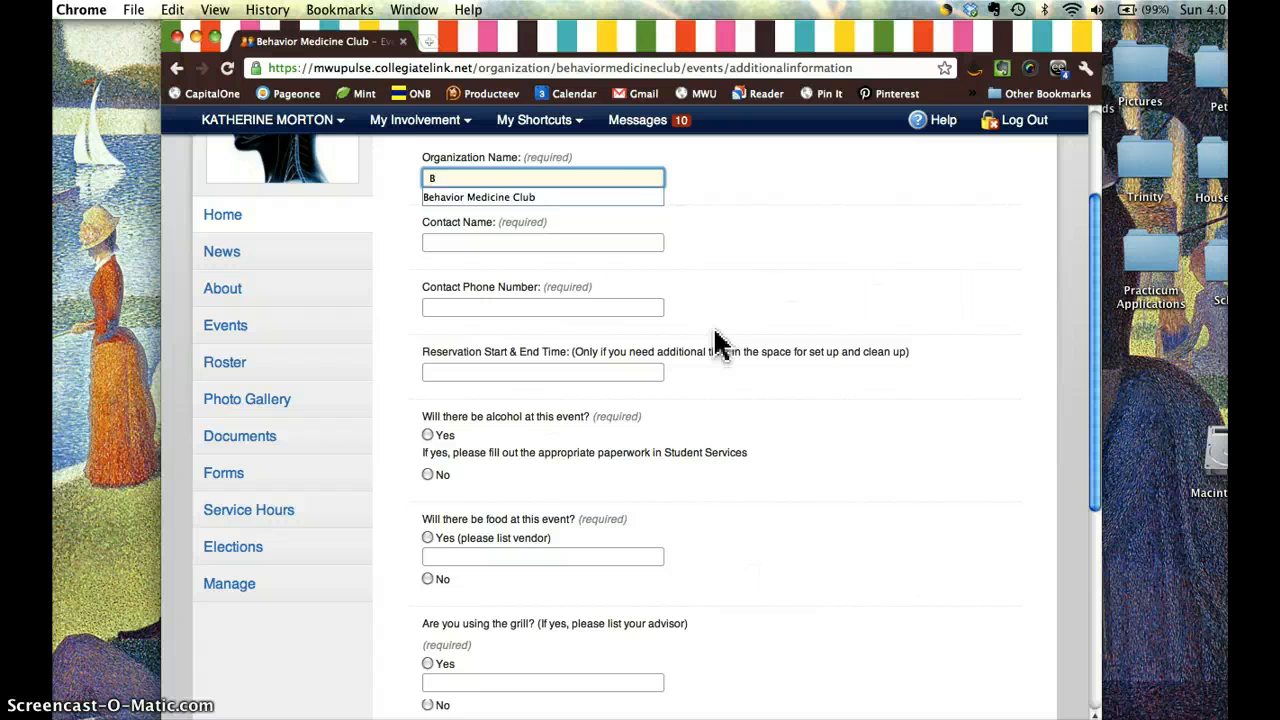
click(640, 196)
Fill in the contact's name and phone number, leaving the reservation start and end time blank.
click(621, 242)
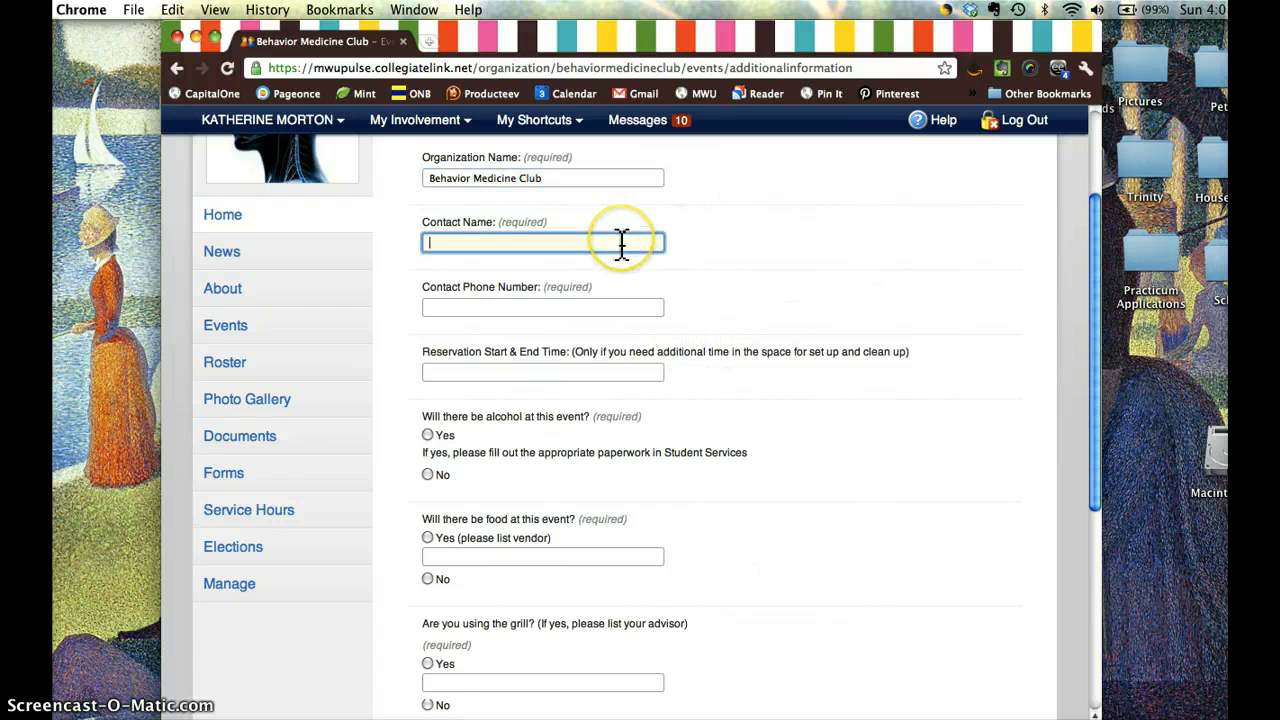
text(Kat)
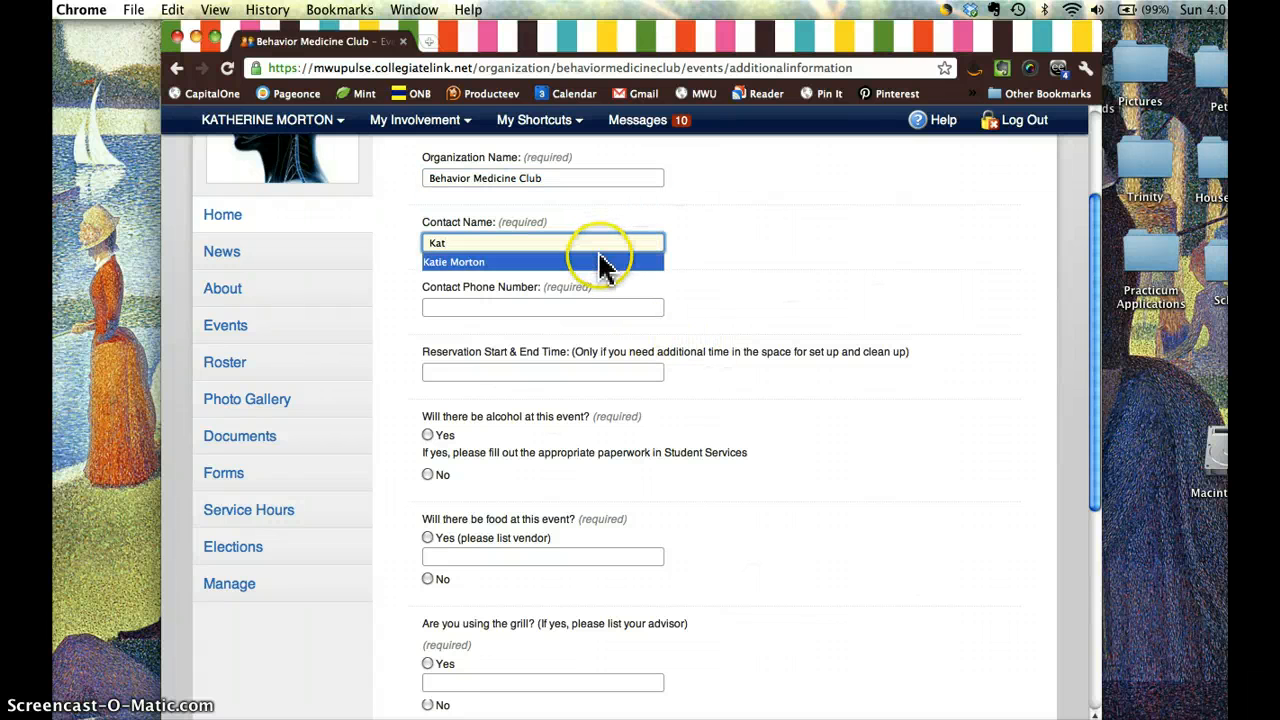
click(604, 262)
click(597, 318)
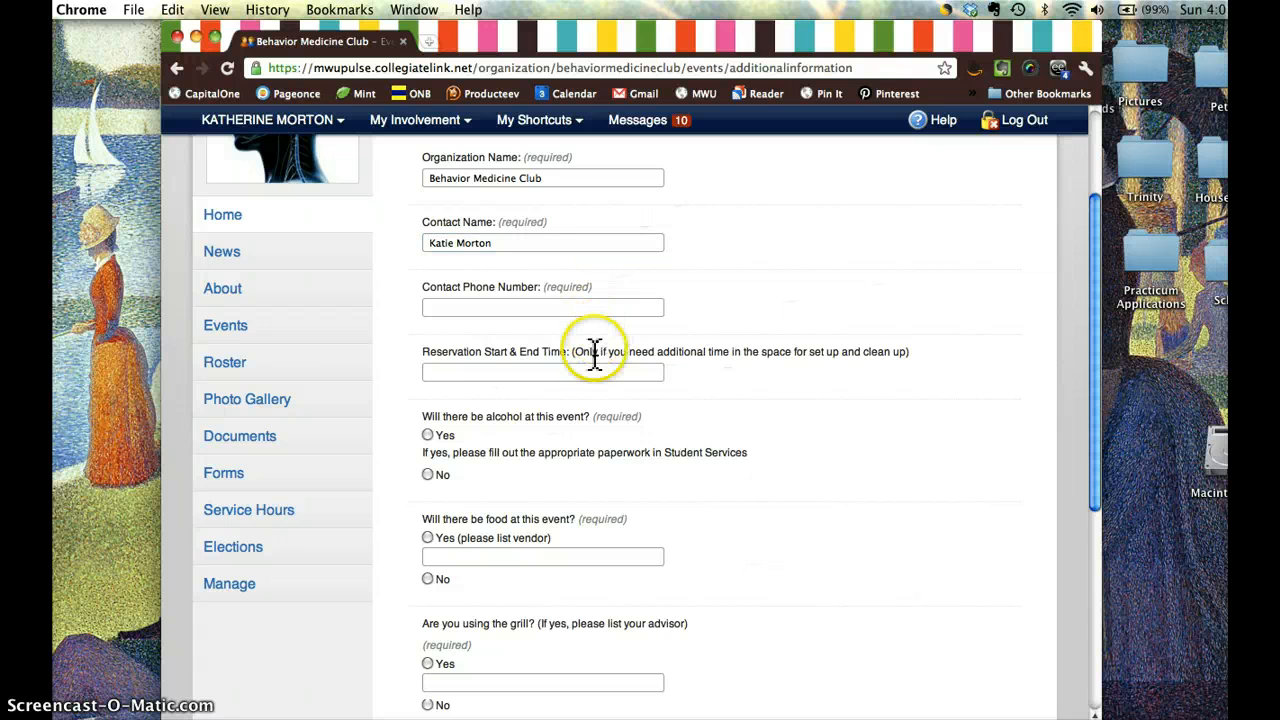
click(614, 308)
text(2)
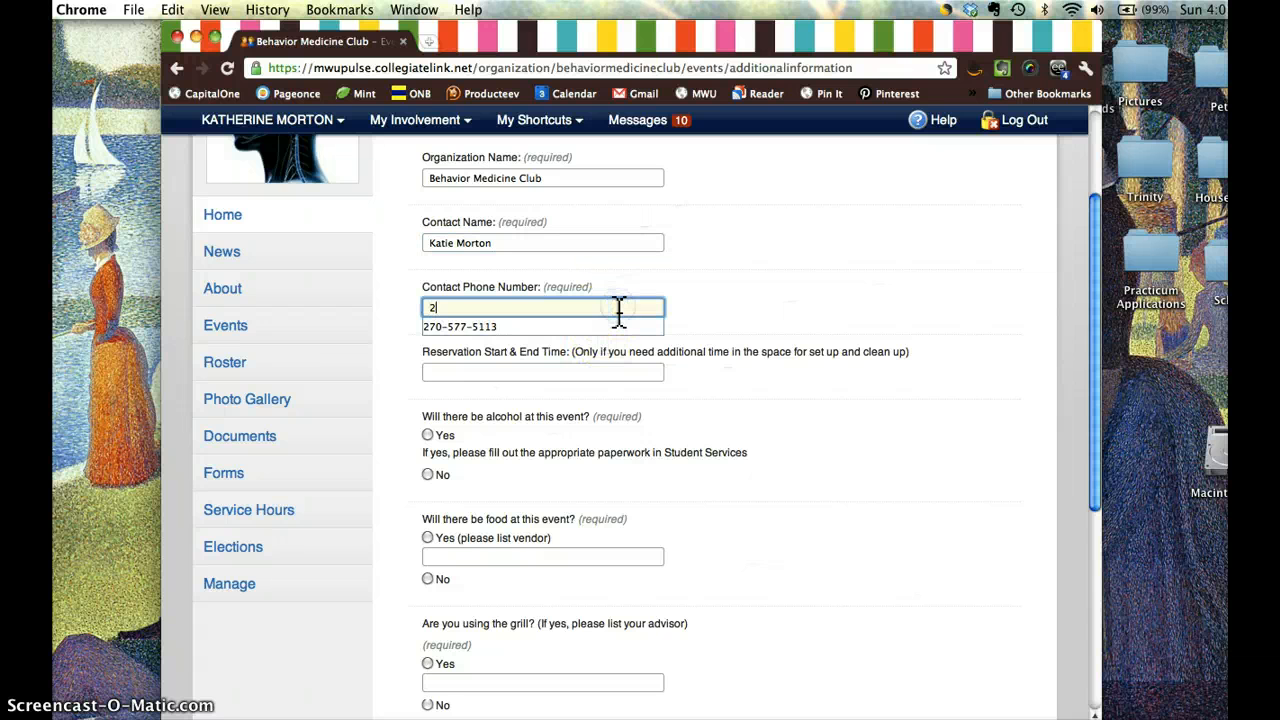
click(543, 326)
click(535, 374)
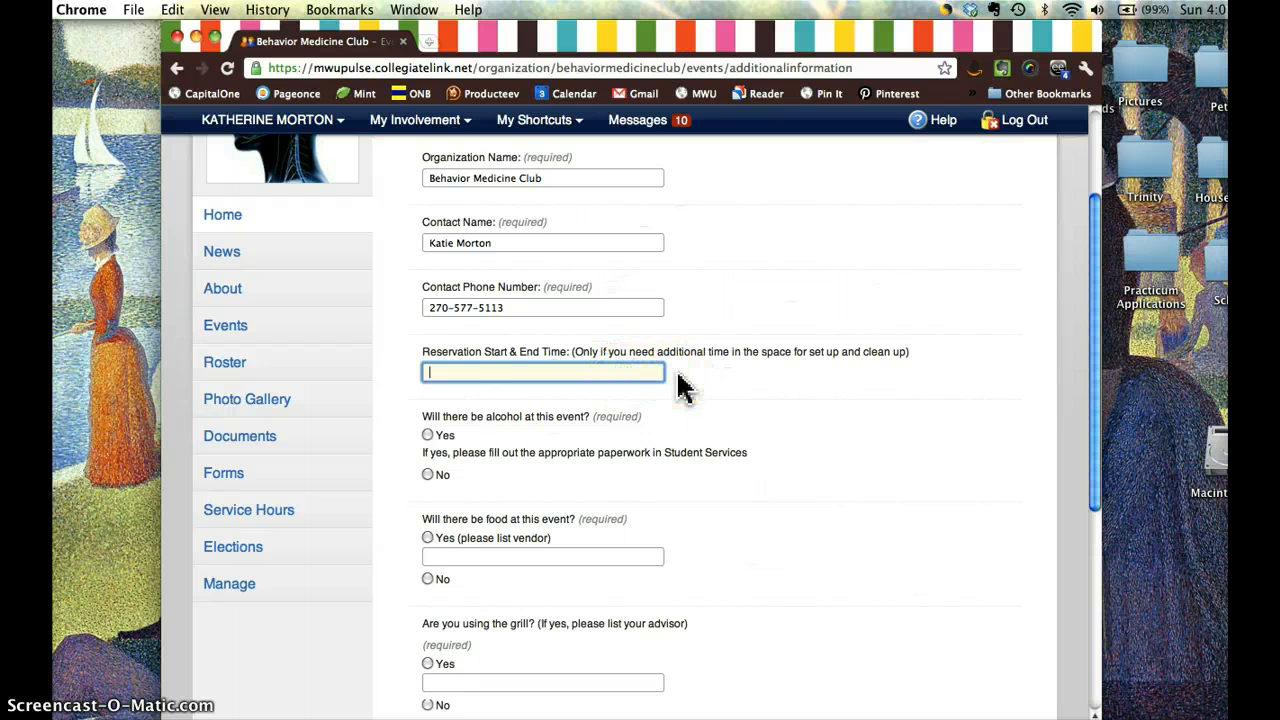
click(557, 430)
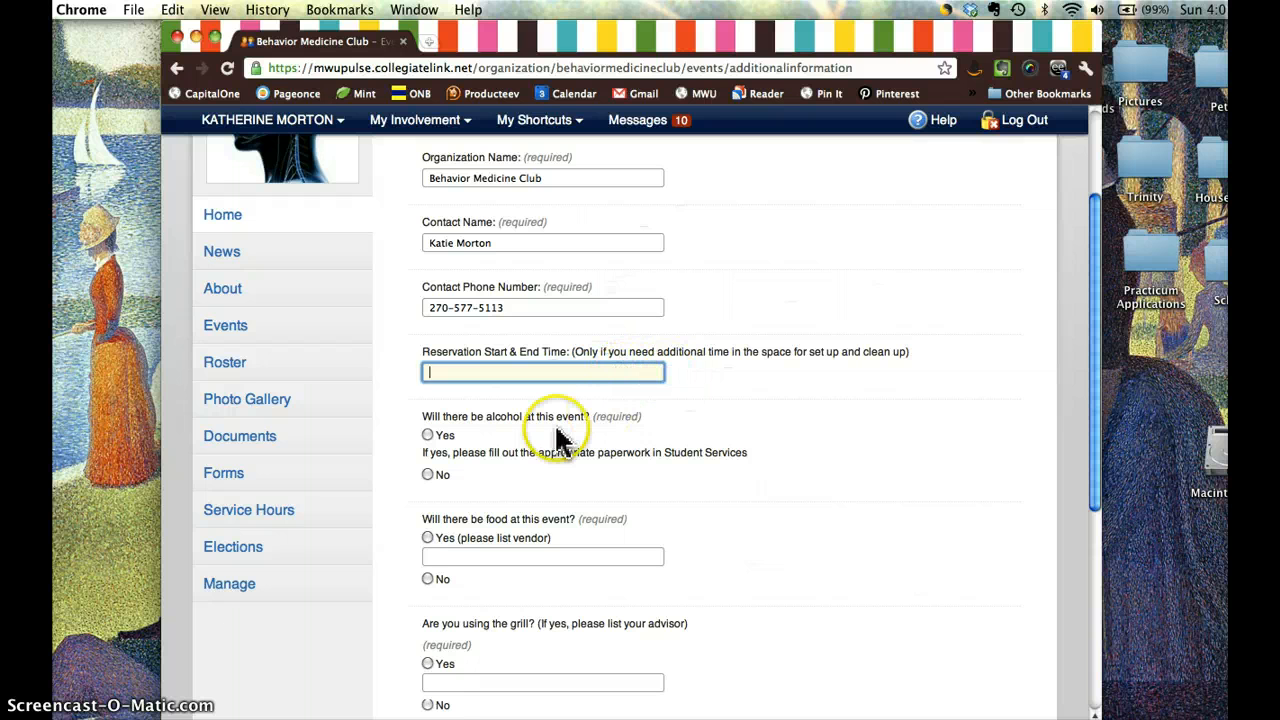
Answer No to whether there will be alcohol at the event.
click(428, 437)
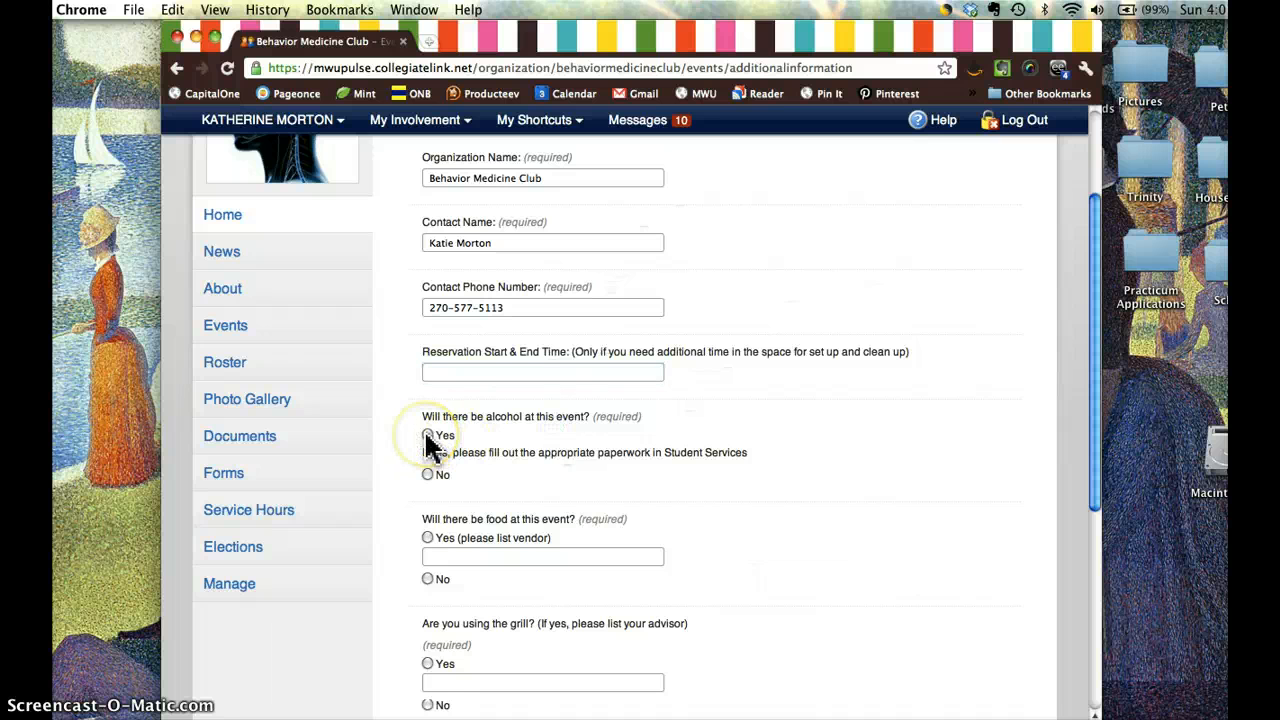
click(428, 474)
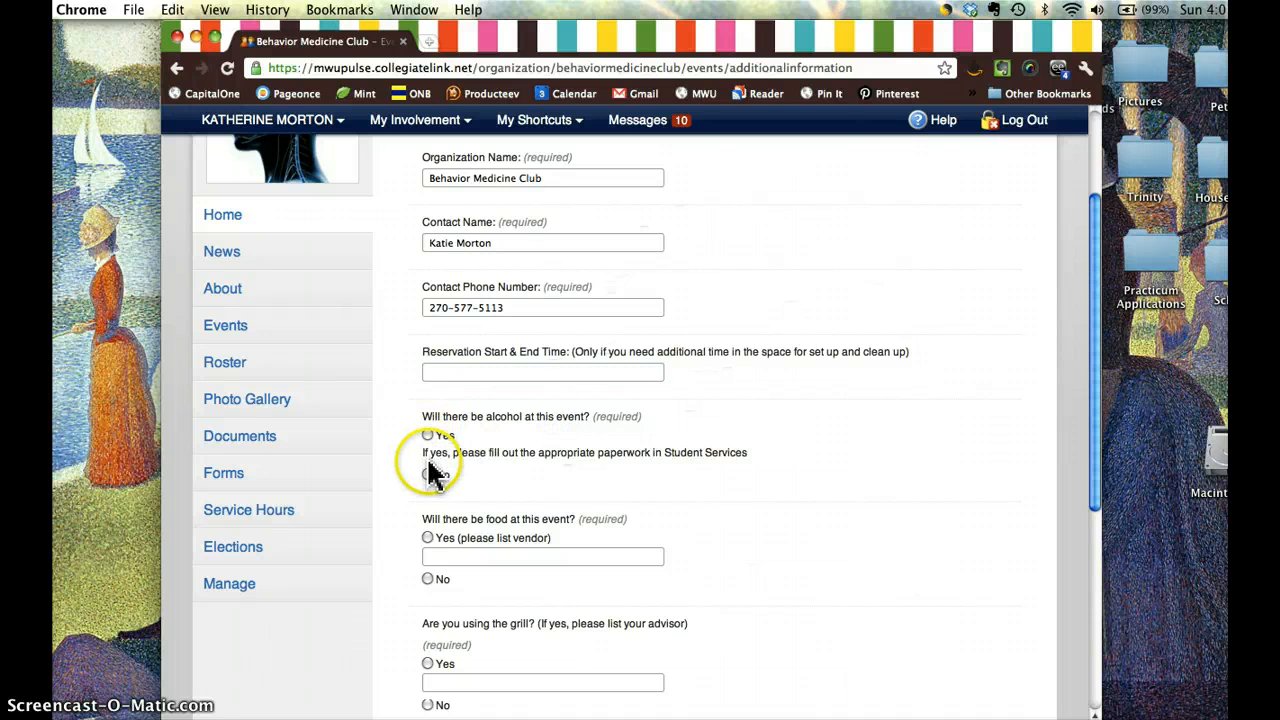
click(428, 436)
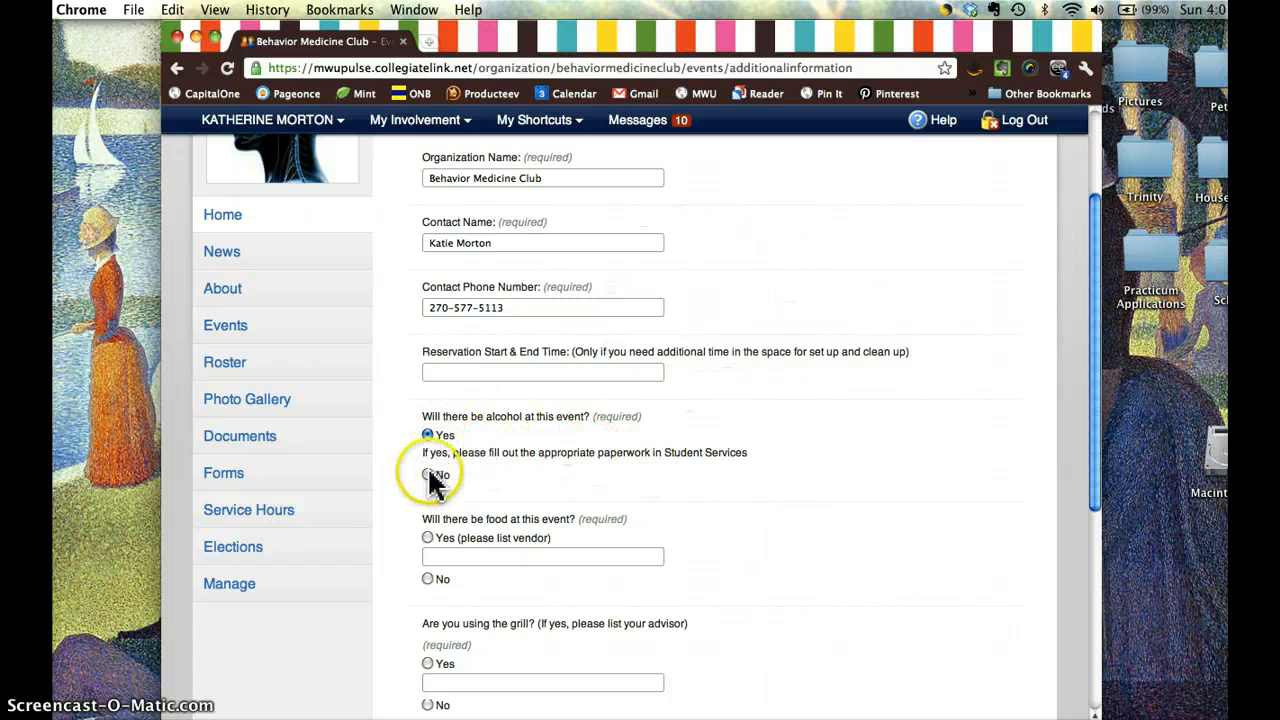
click(427, 476)
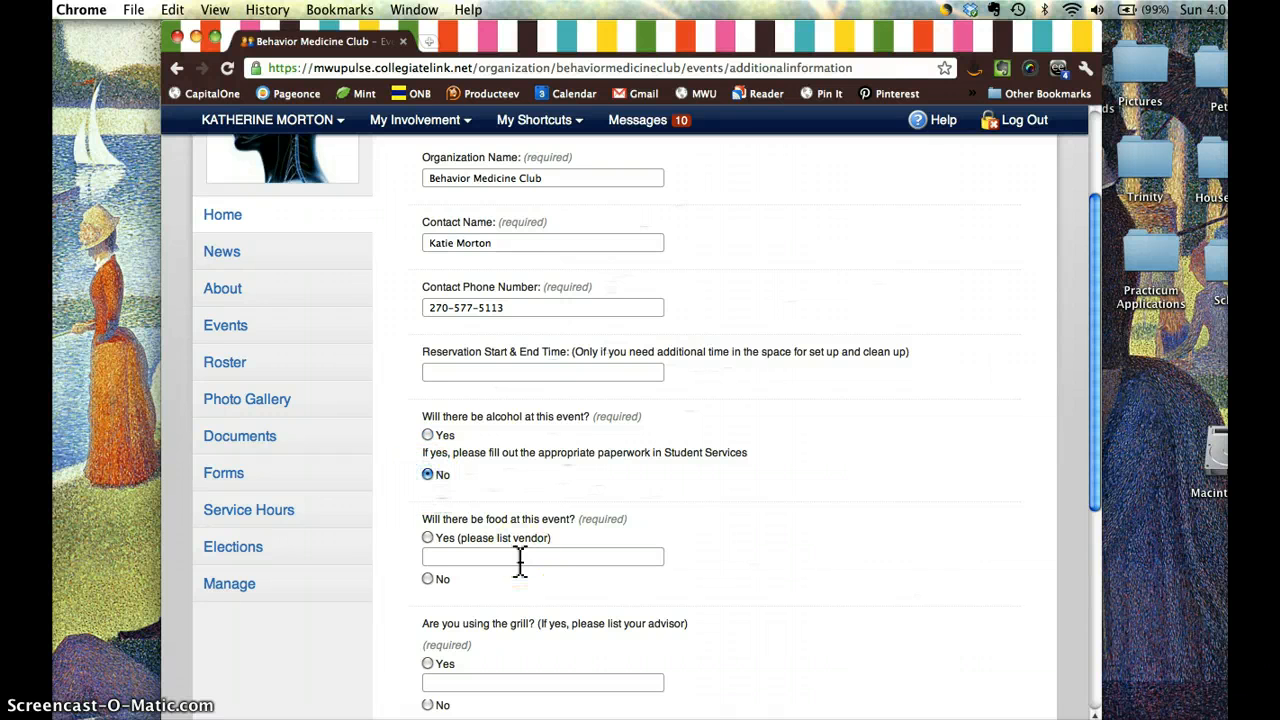
Answer Yes to food at the event and list Papa Johns as the vendor.
click(429, 538)
click(460, 558)
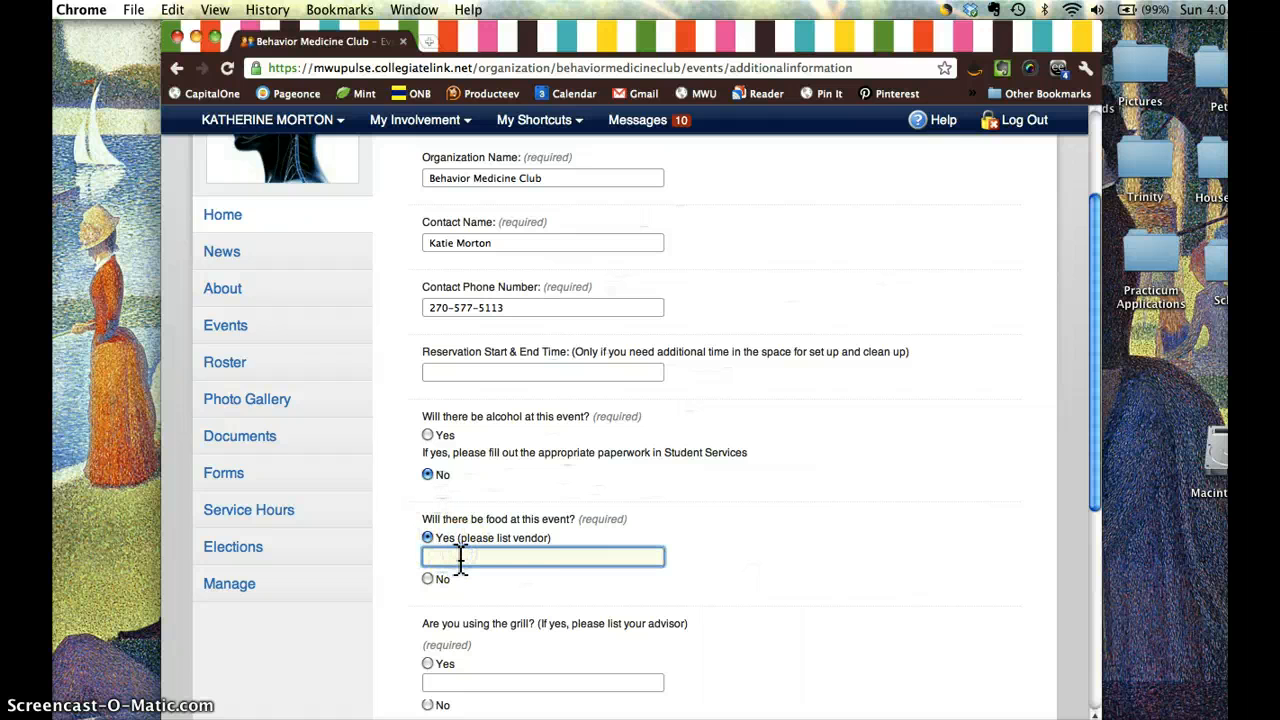
click(608, 553)
click(590, 552)
text(Piz)
key(BackSpace)
text(a)
click(585, 572)
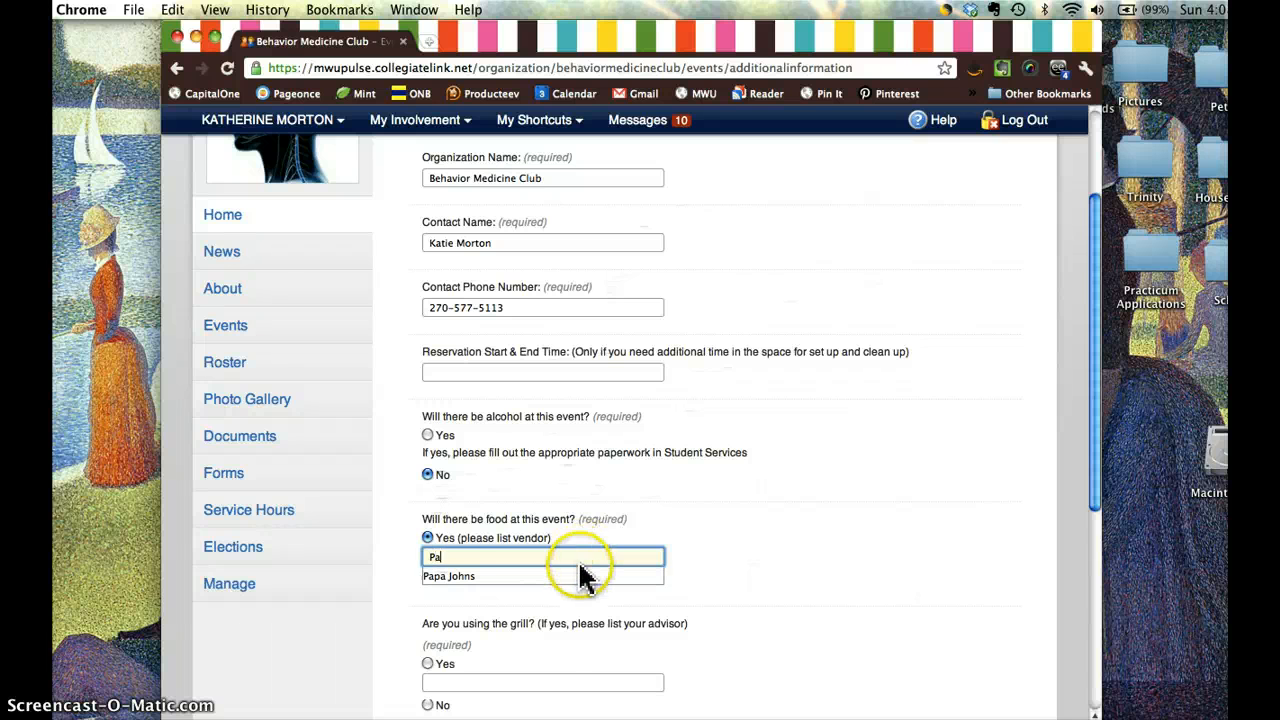
Answer No to using the grill and No to the event being outside.
drag(1097, 350, 1063, 491)
click(430, 341)
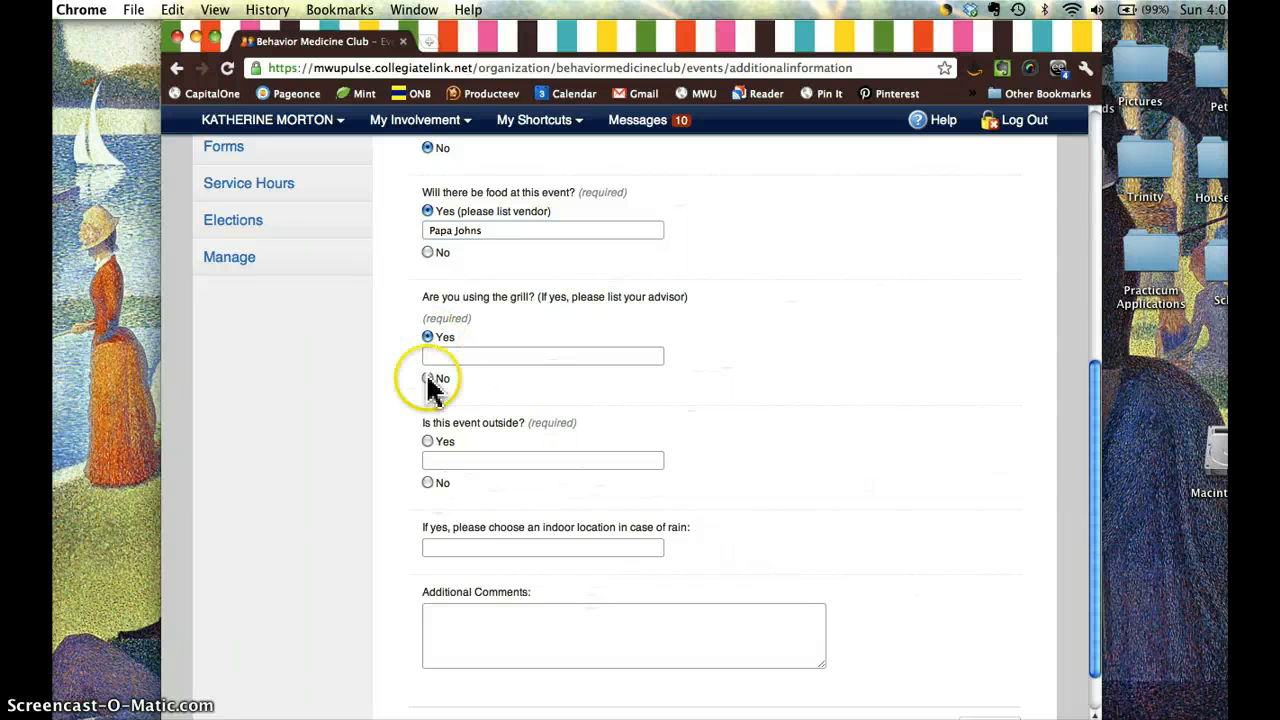
click(429, 379)
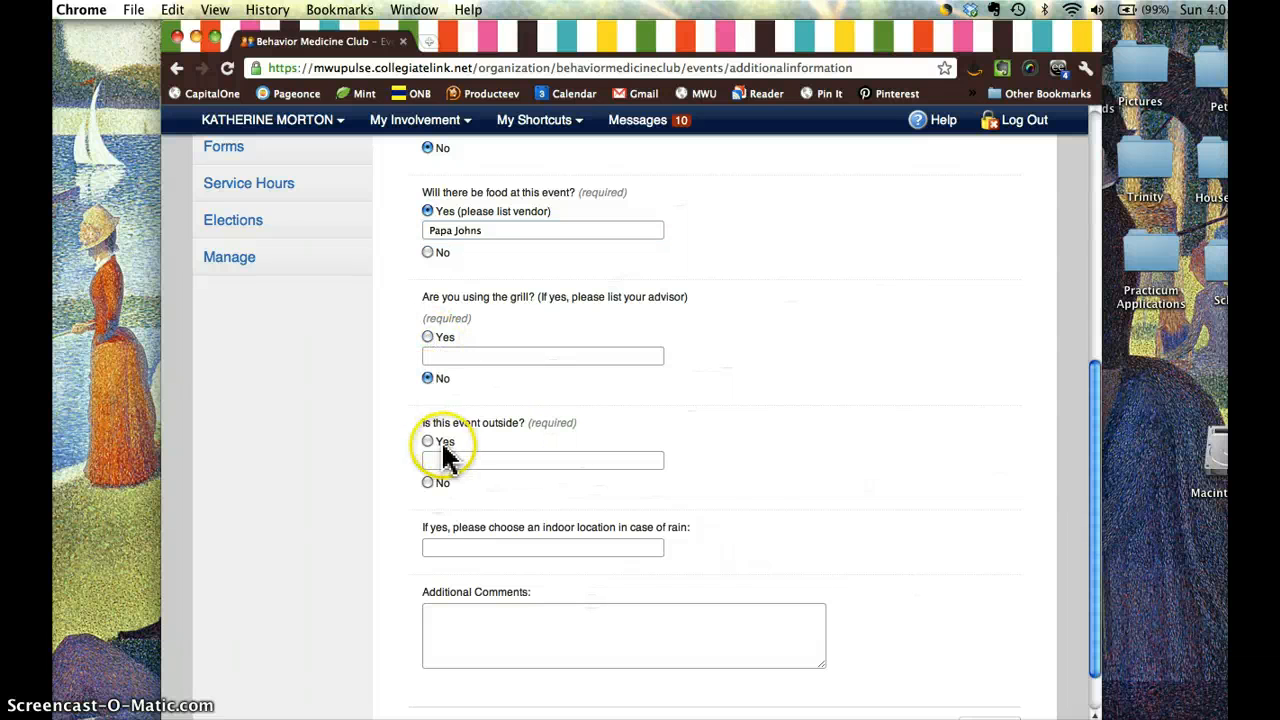
click(428, 483)
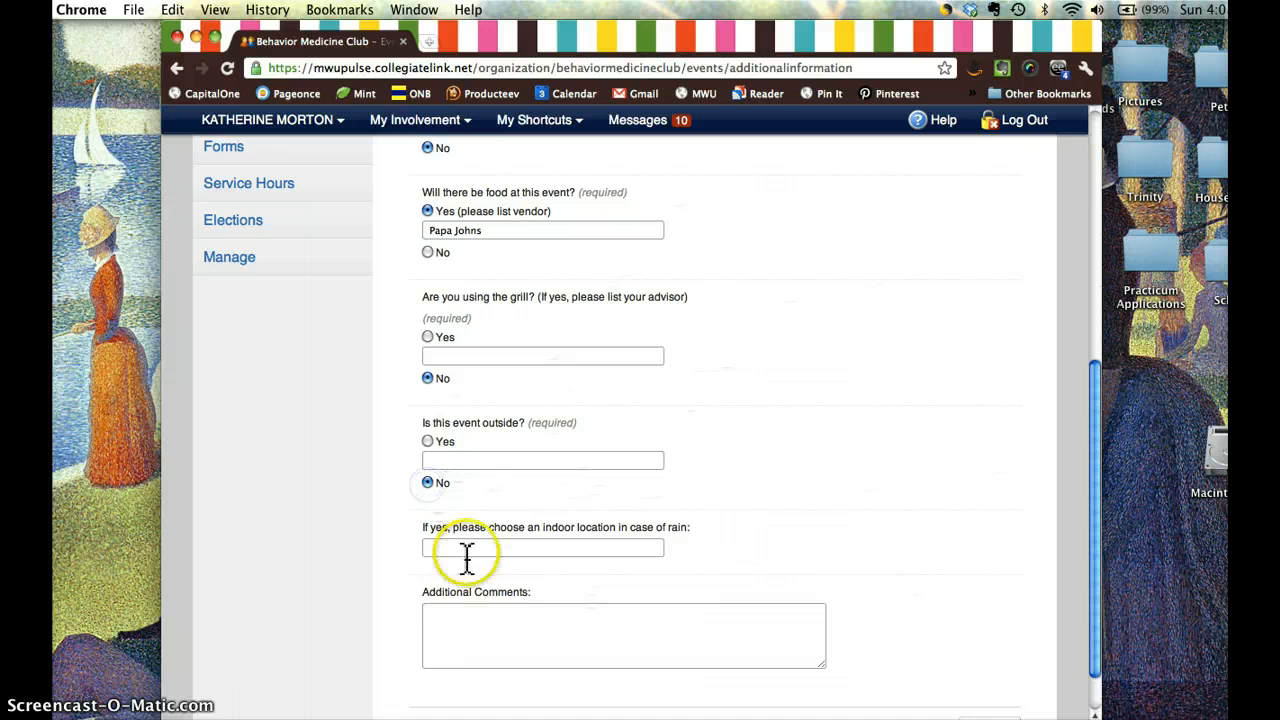
Leave the indoor rain location and additional comments blank and continue to the location list.
click(1098, 428)
scroll(1098, 455, down, 2)
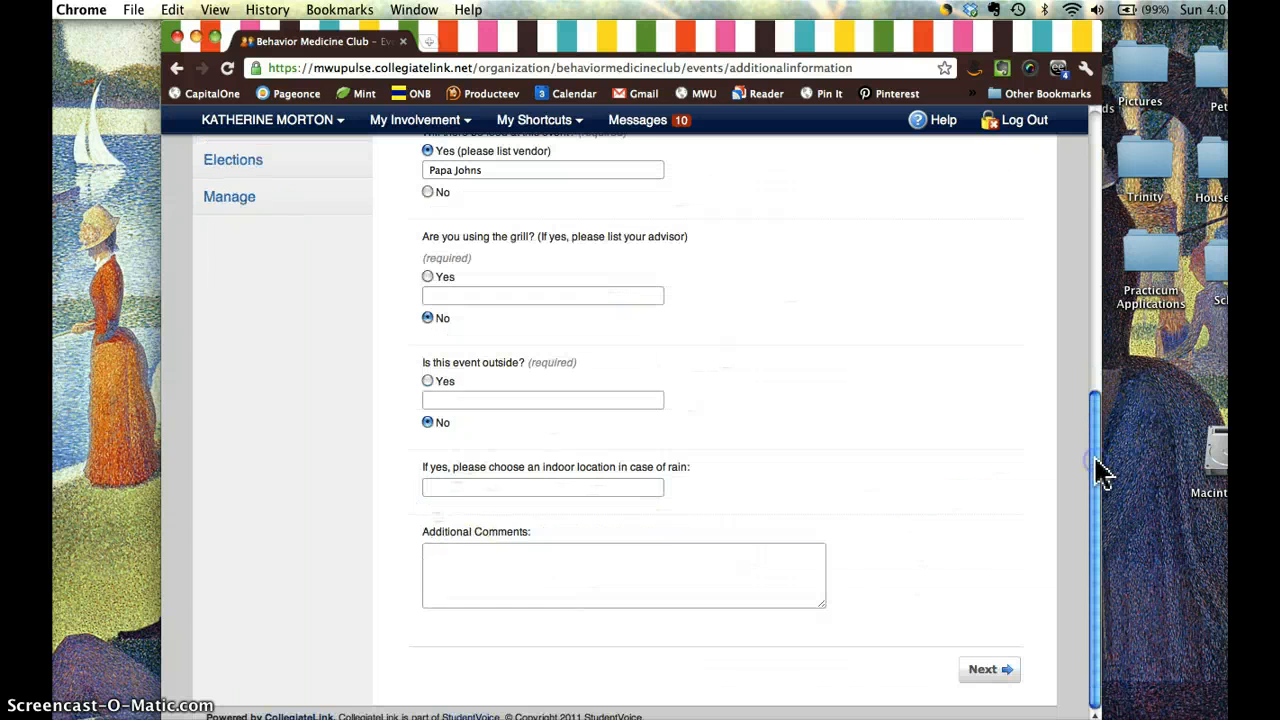
click(824, 592)
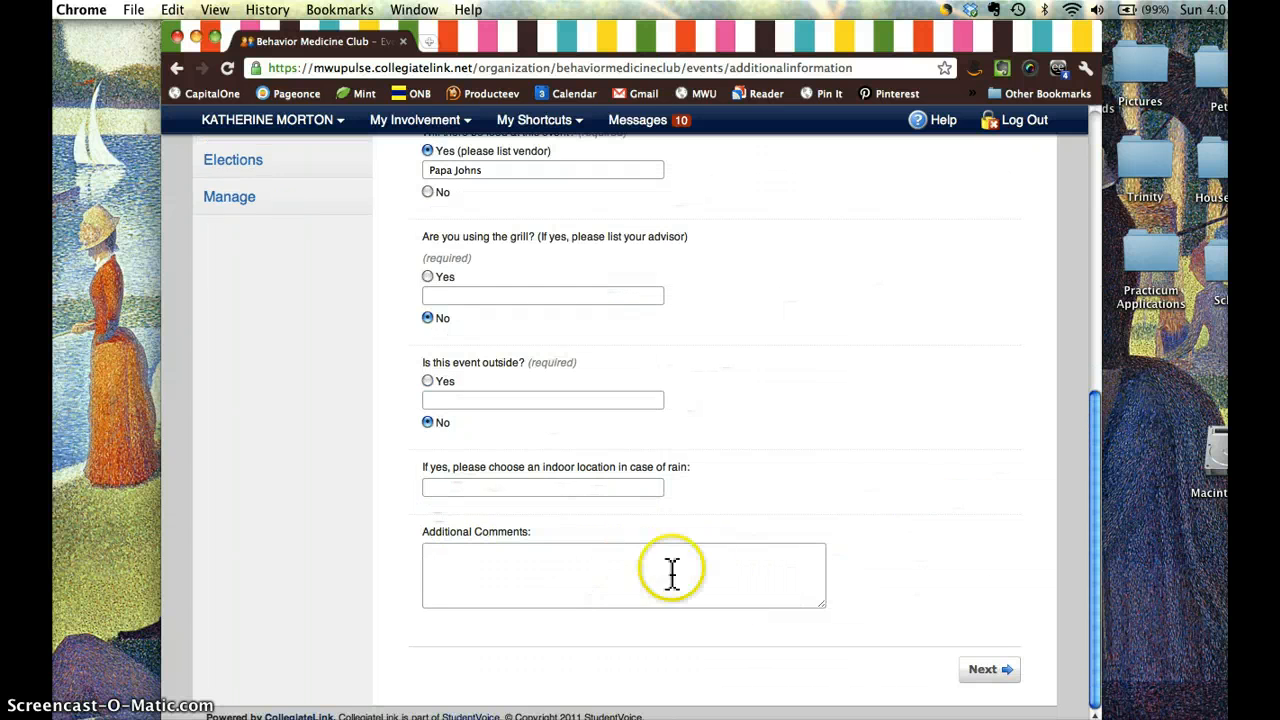
click(968, 672)
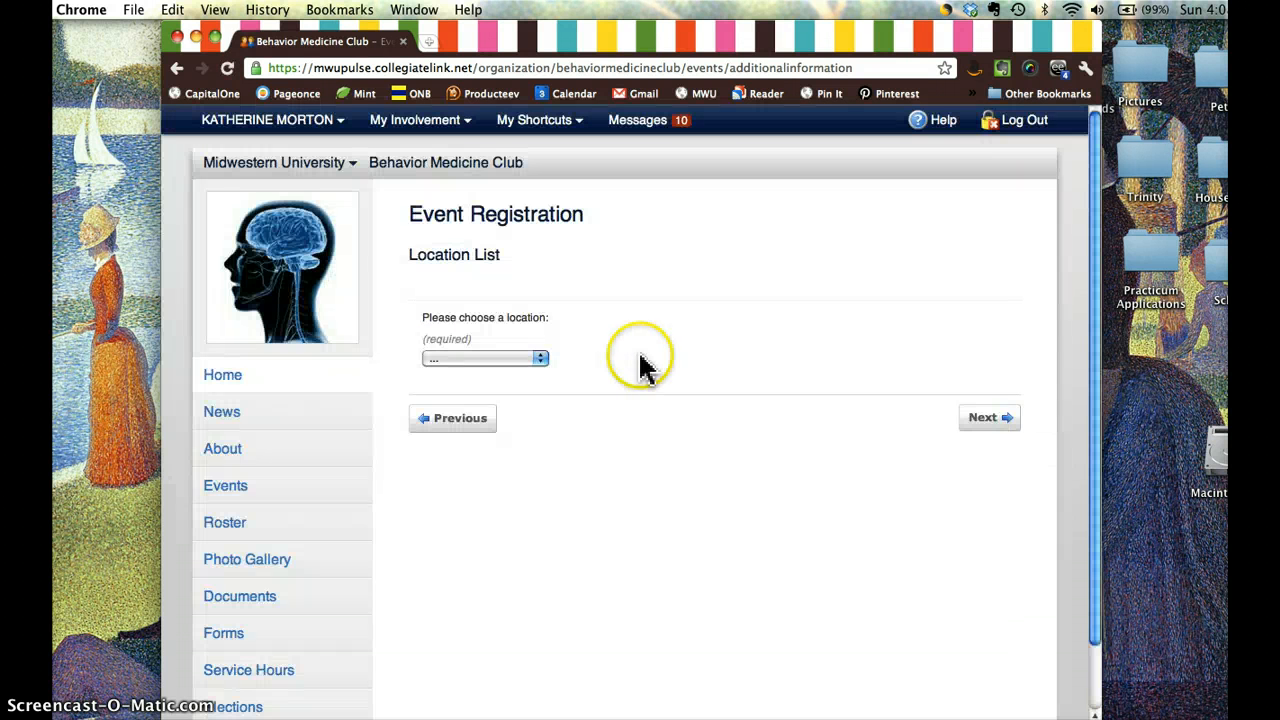
Choose The Commons as the event location and continue to its room selection.
click(540, 358)
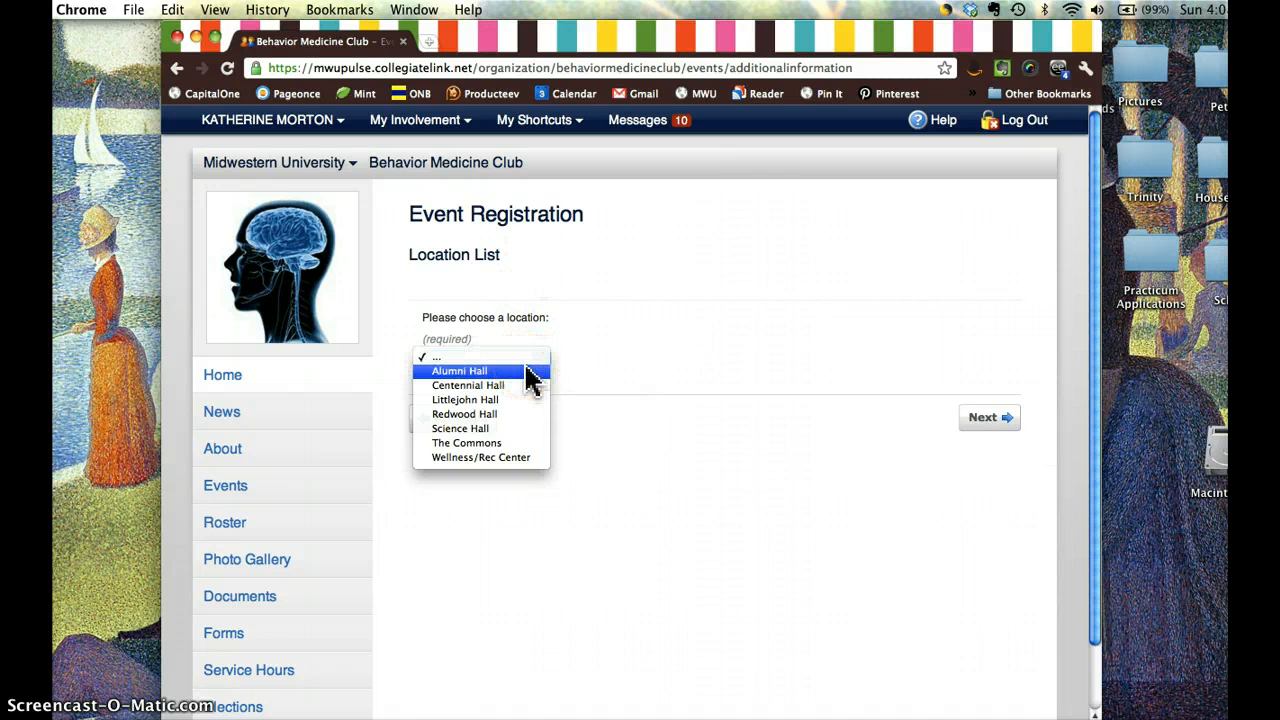
drag(528, 378, 533, 412)
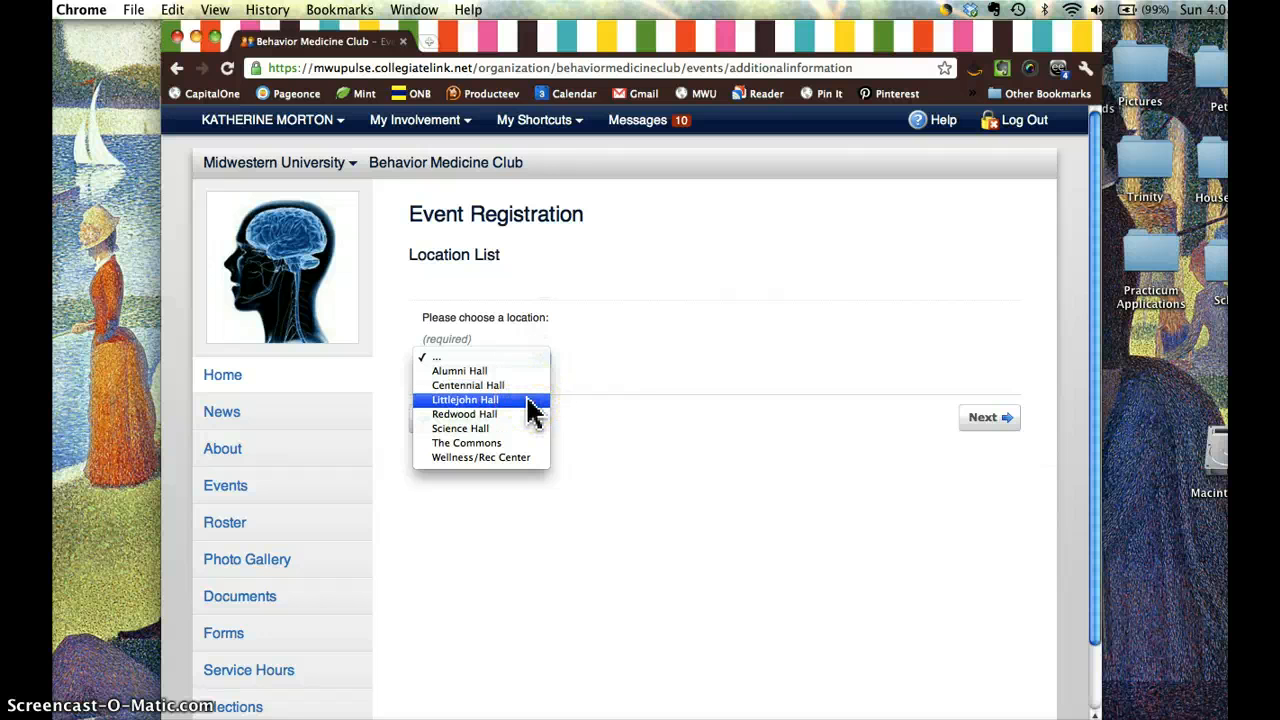
drag(531, 412, 533, 447)
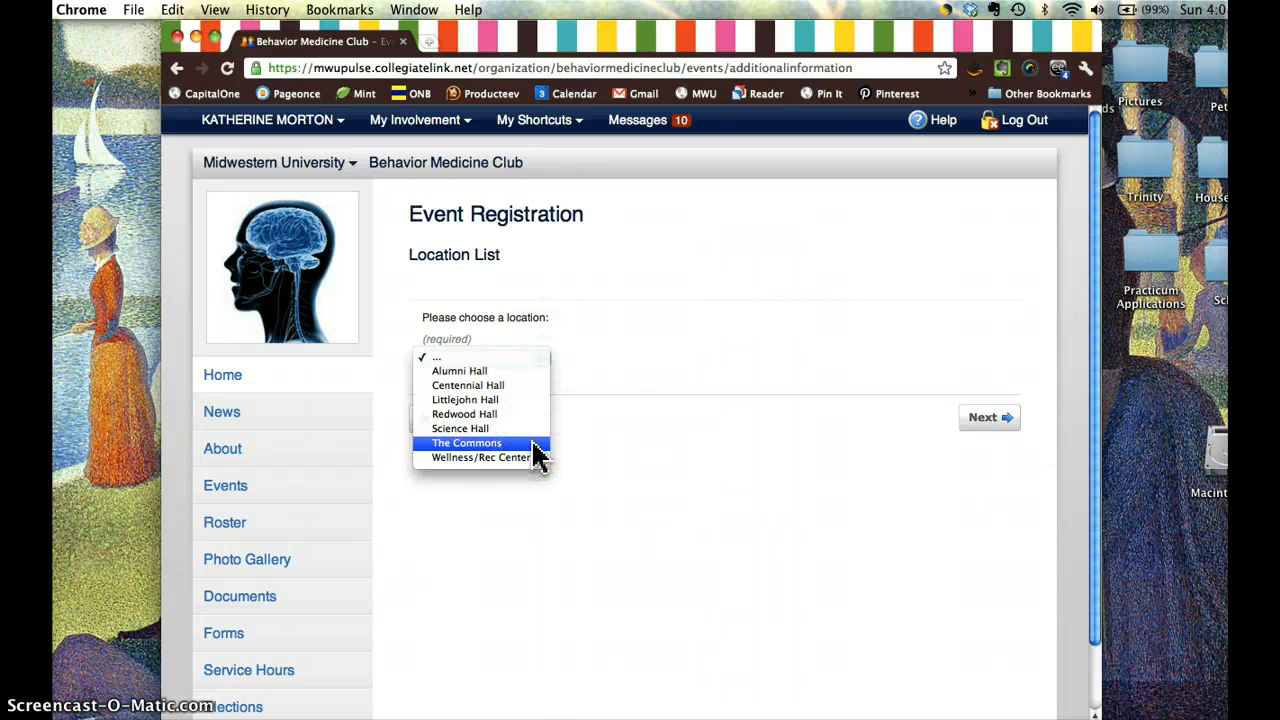
click(533, 447)
click(980, 416)
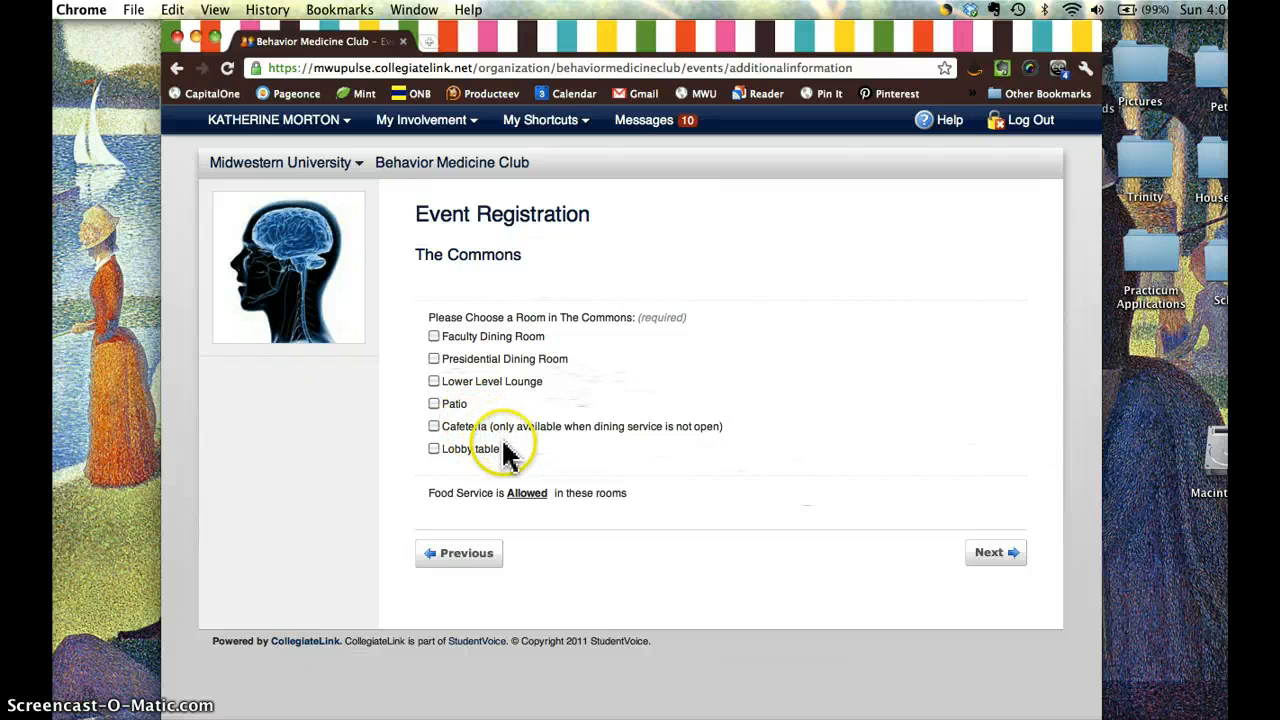
Select the Lobby table in The Commons and continue to Media/Facilities Services.
click(434, 450)
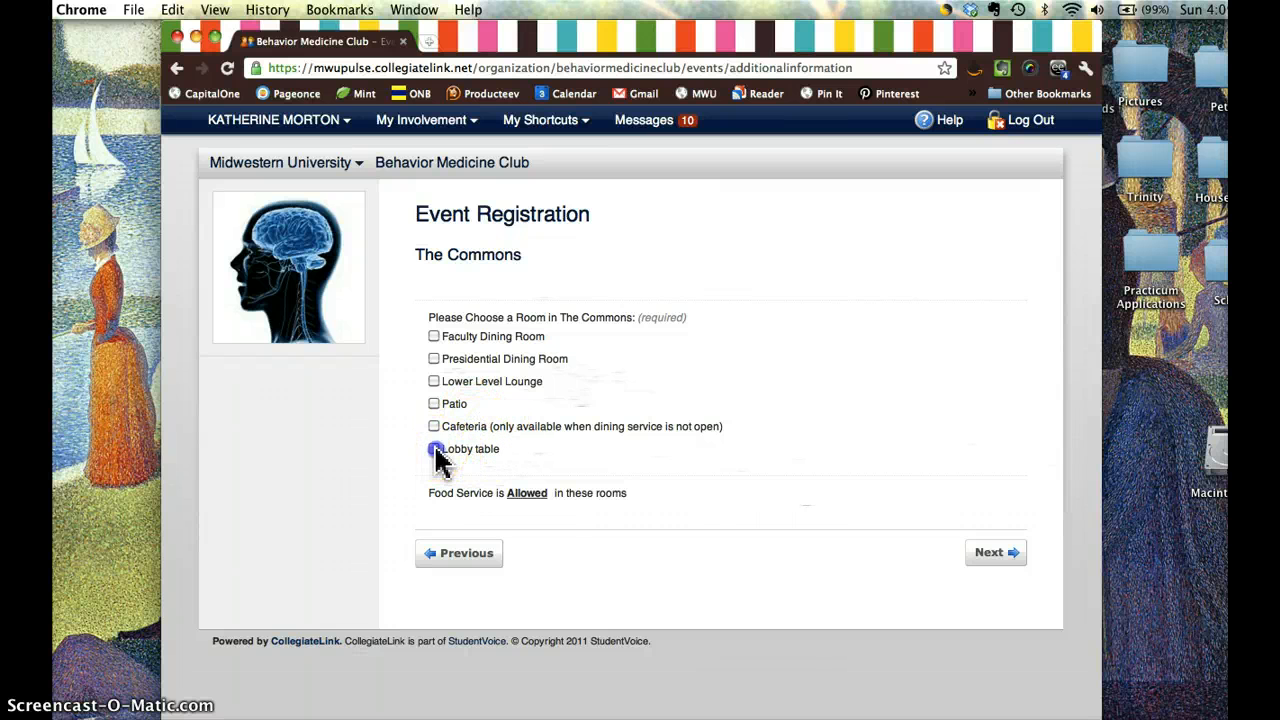
click(1002, 558)
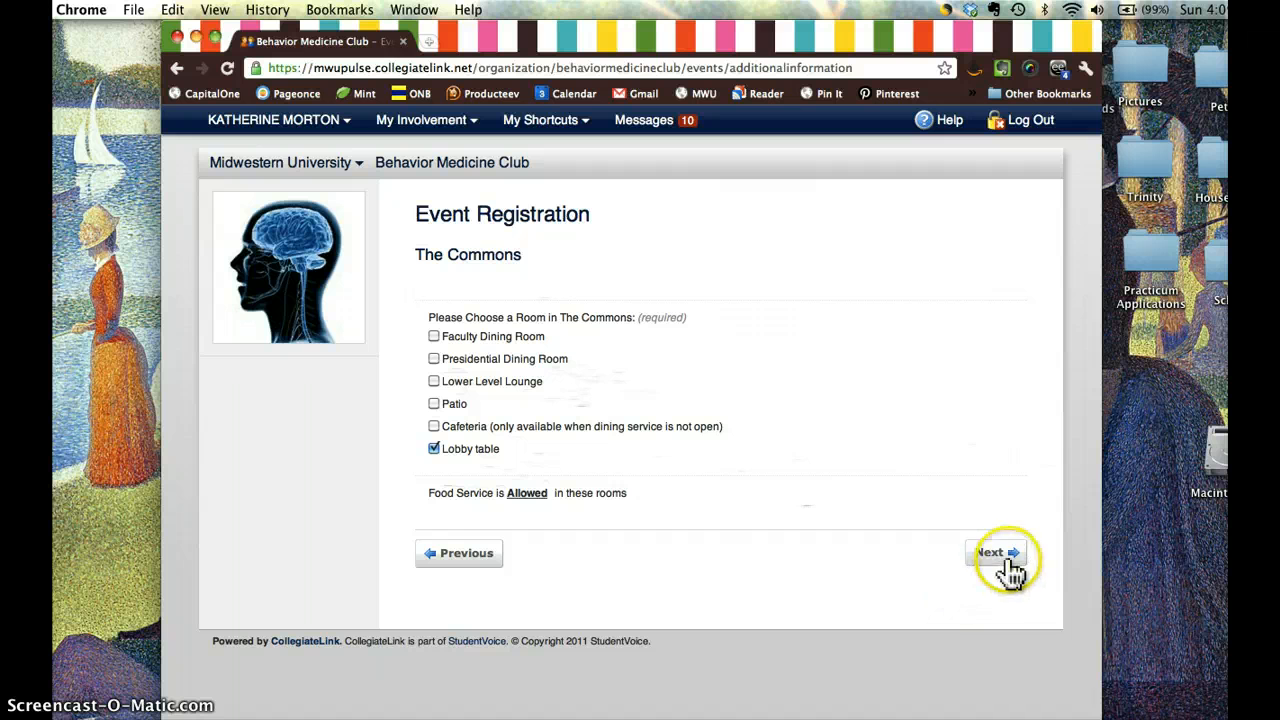
click(984, 450)
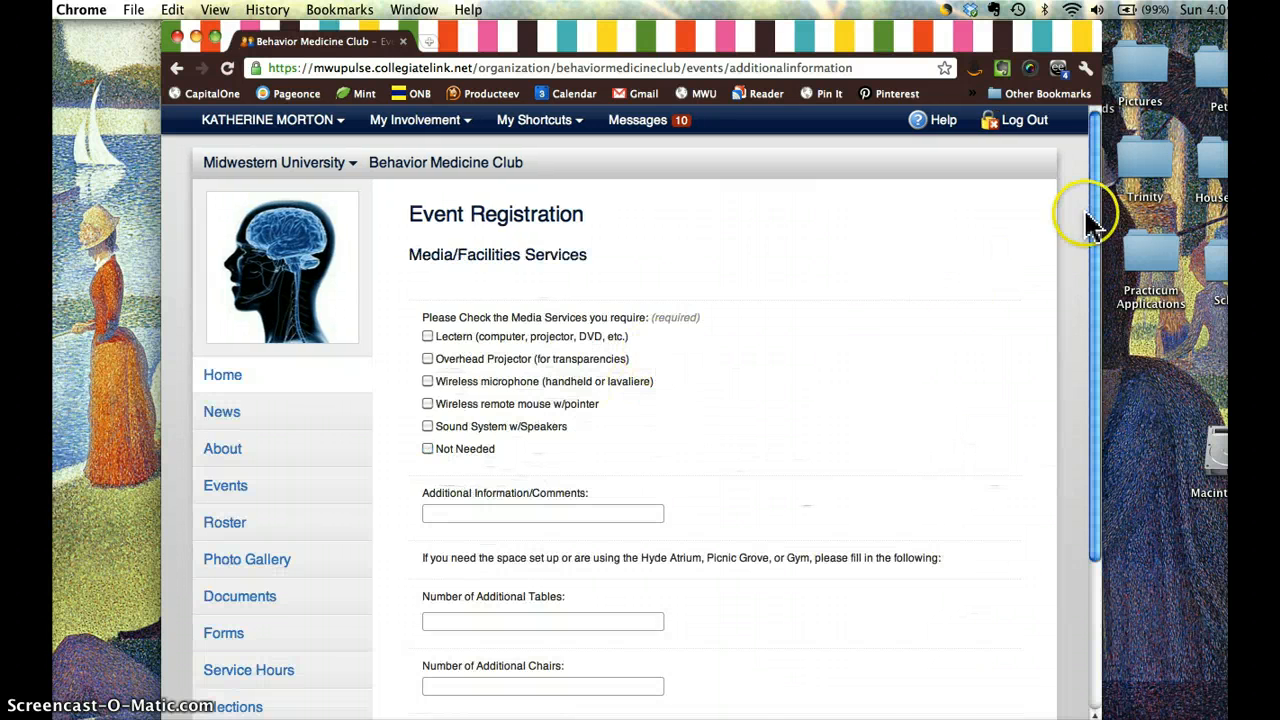
Mark the media services as Not Needed and leave the additional information field blank.
drag(1094, 177, 1100, 277)
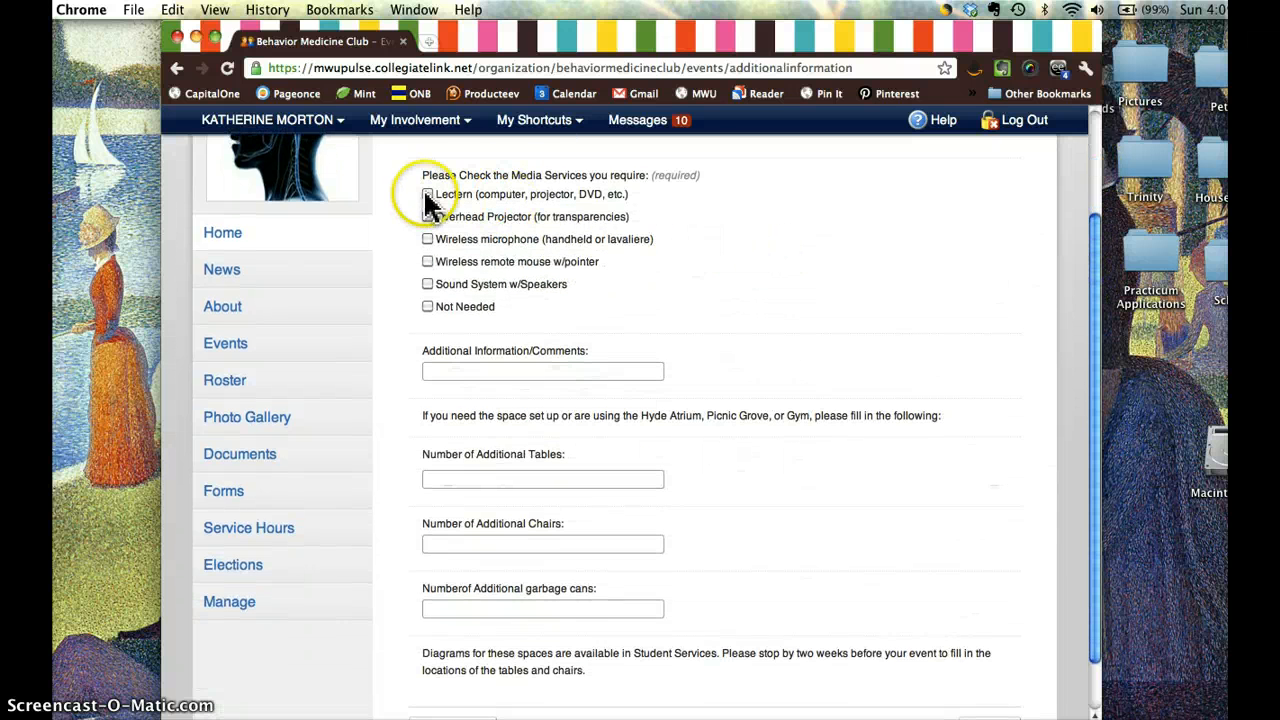
click(428, 310)
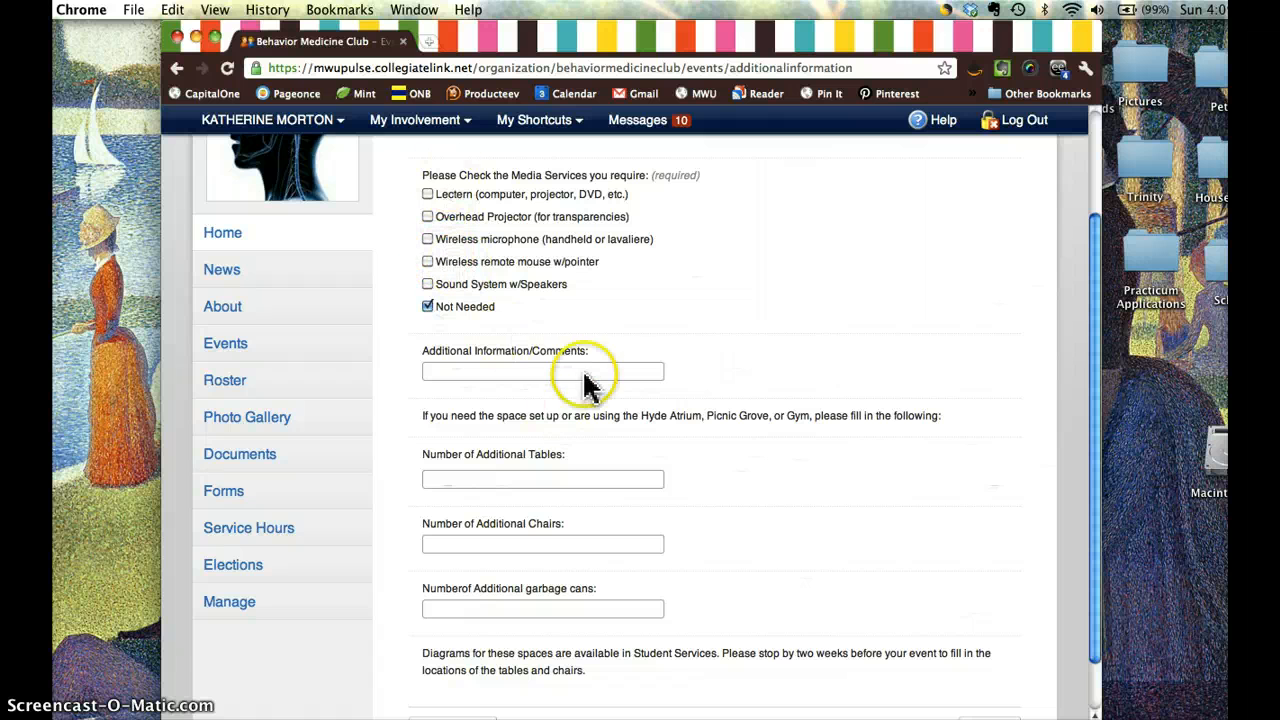
click(619, 372)
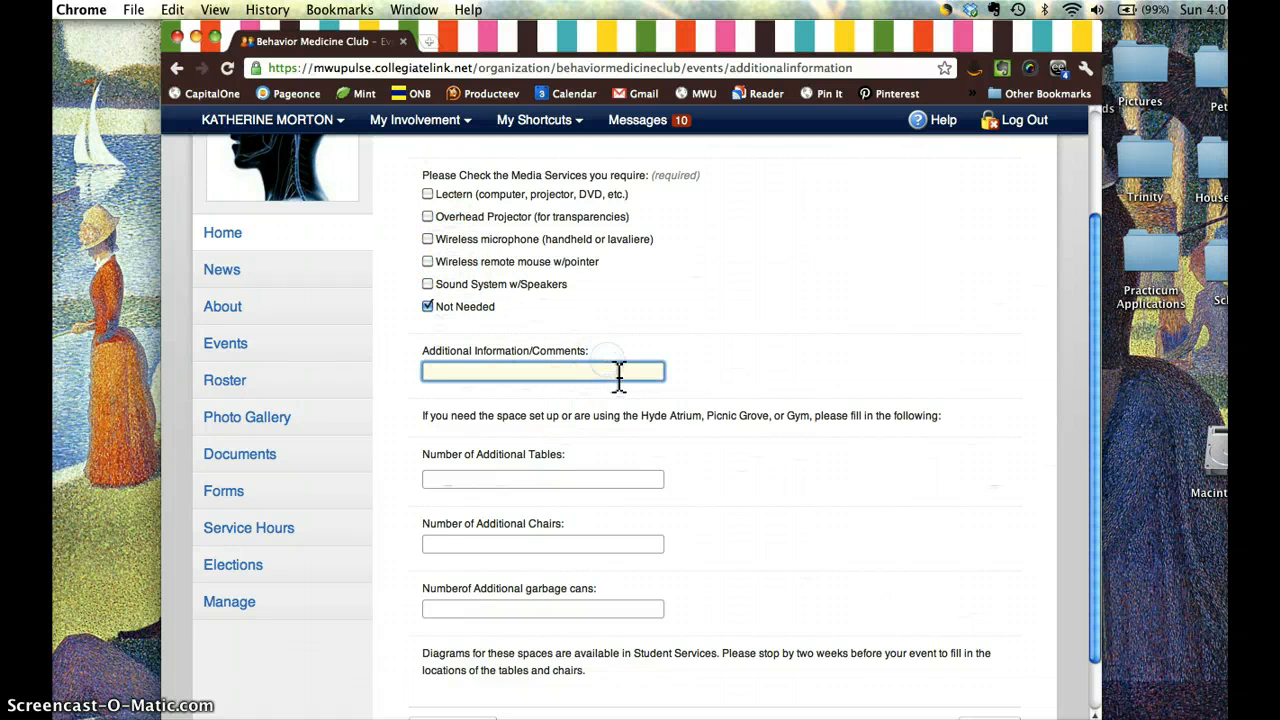
Request 1 additional table, 1 additional chair and 2 additional garbage cans, and continue to the comments page.
click(651, 479)
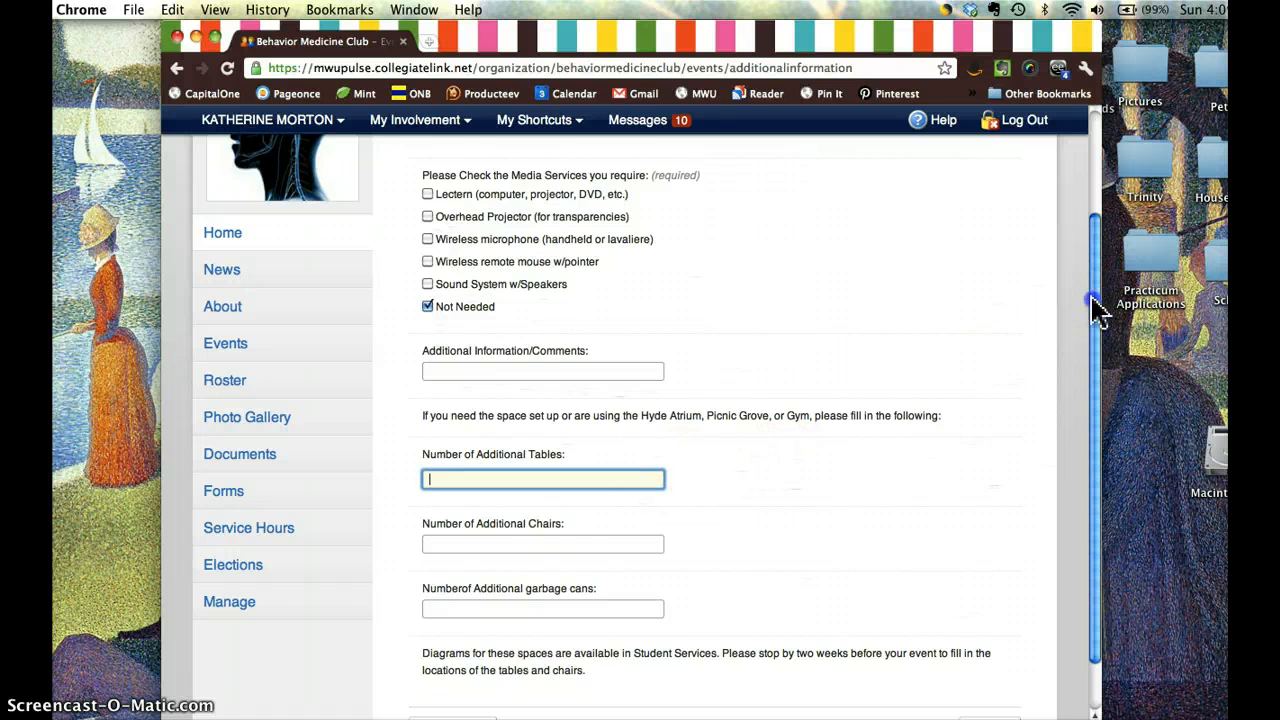
drag(1097, 310, 1090, 366)
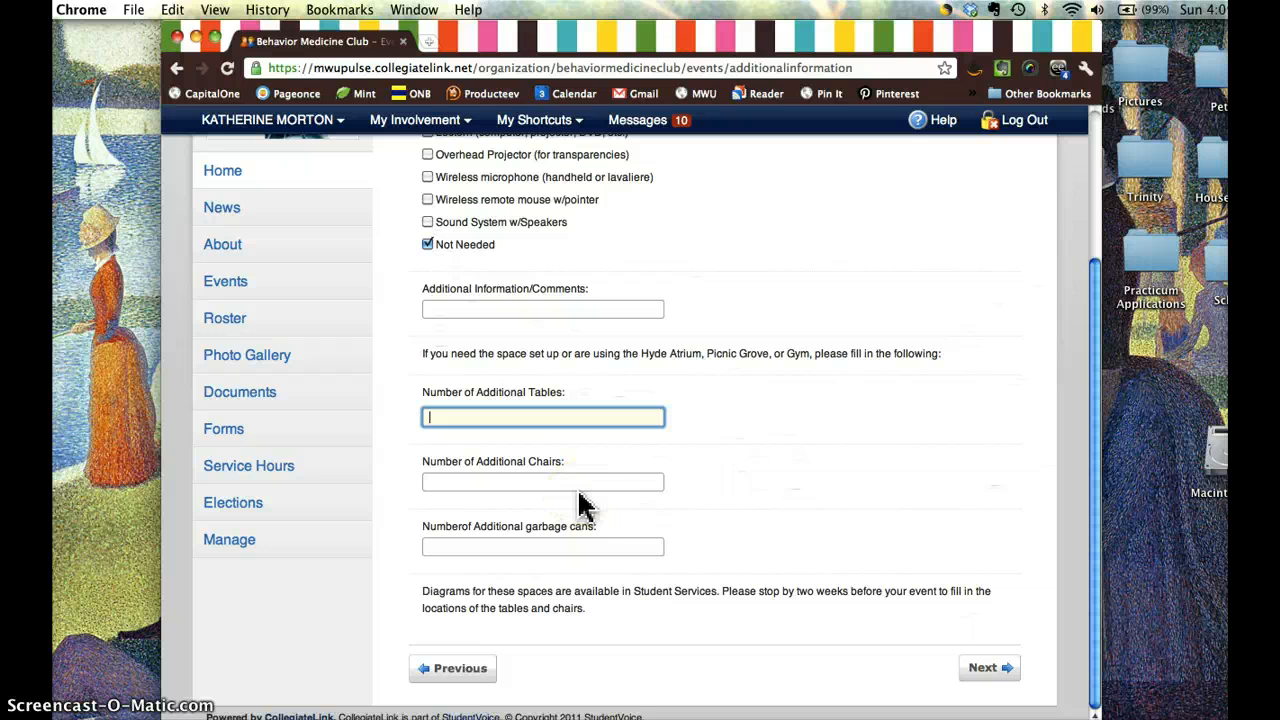
text(1)
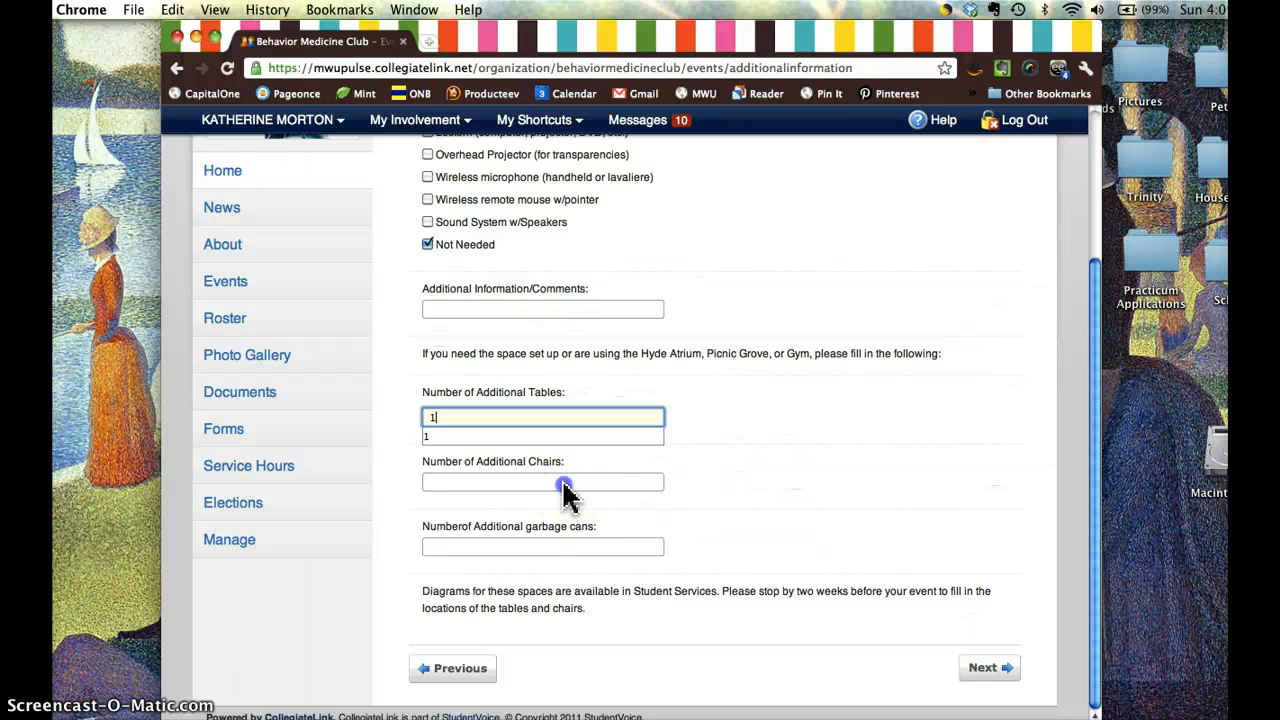
click(566, 487)
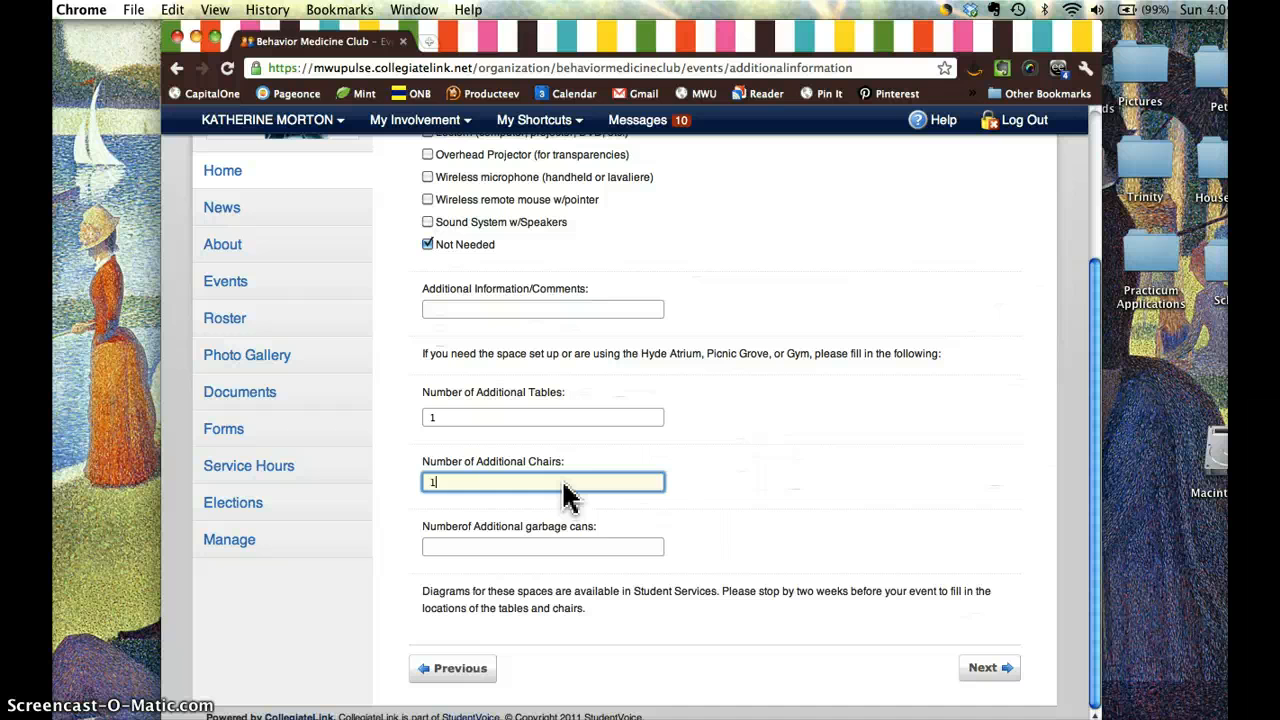
click(558, 545)
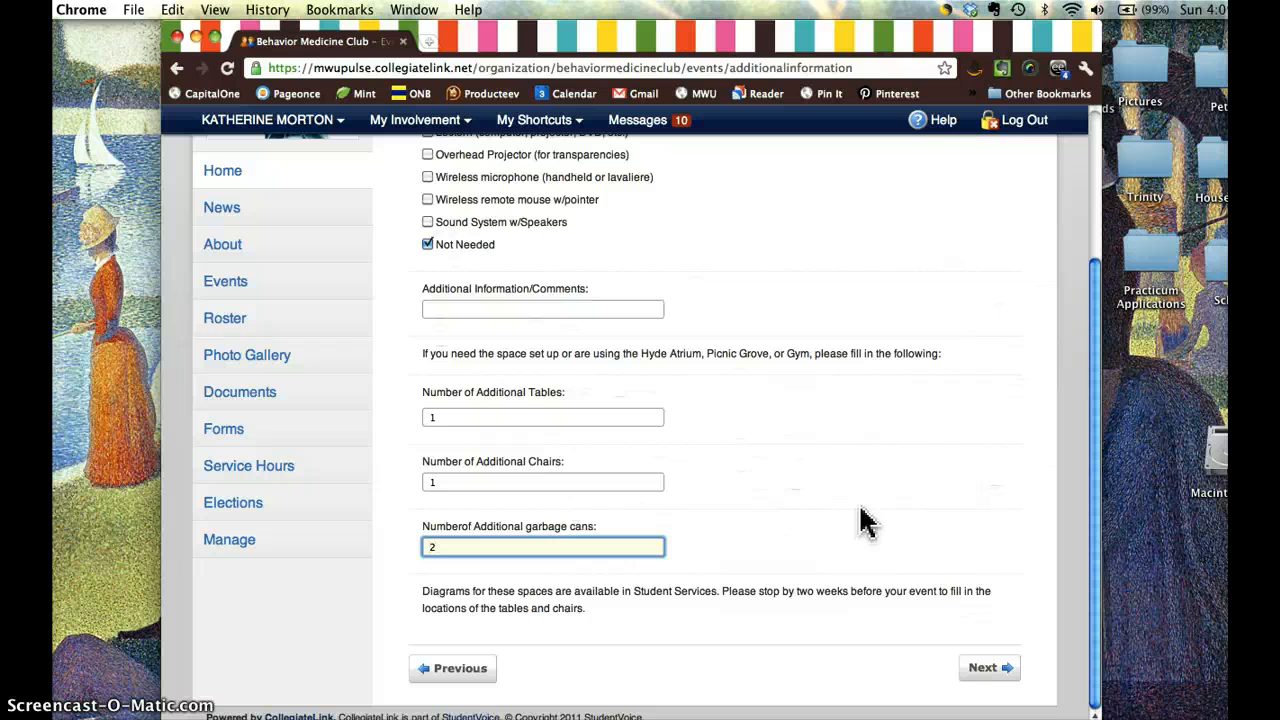
click(986, 670)
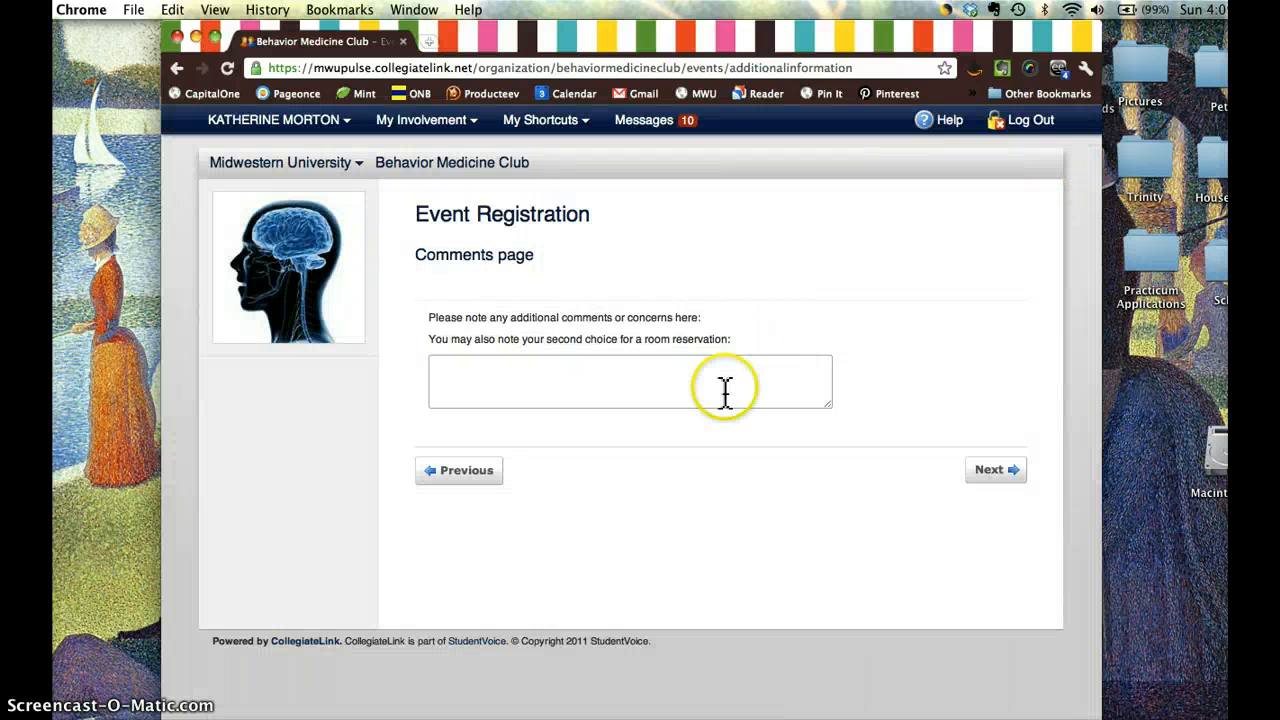
Leave the comments page blank, continue to the submission review and look over the Goose T-Shirt Sale summary.
click(725, 391)
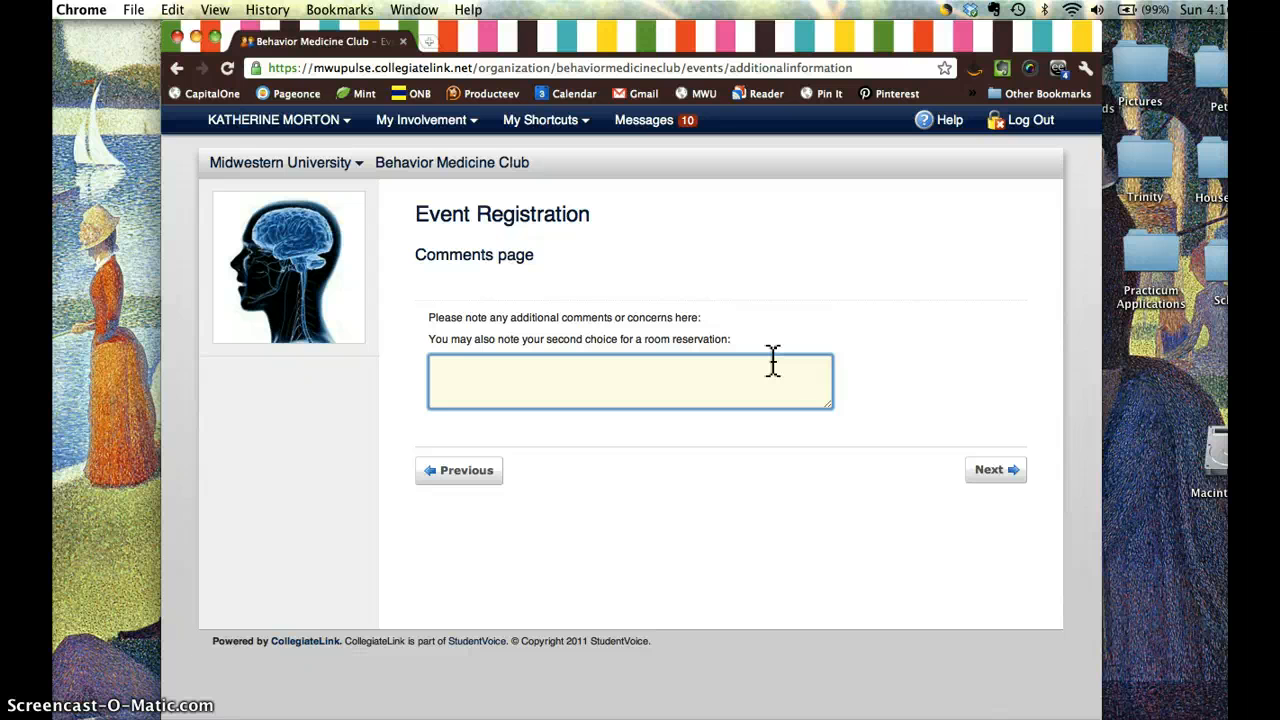
click(979, 469)
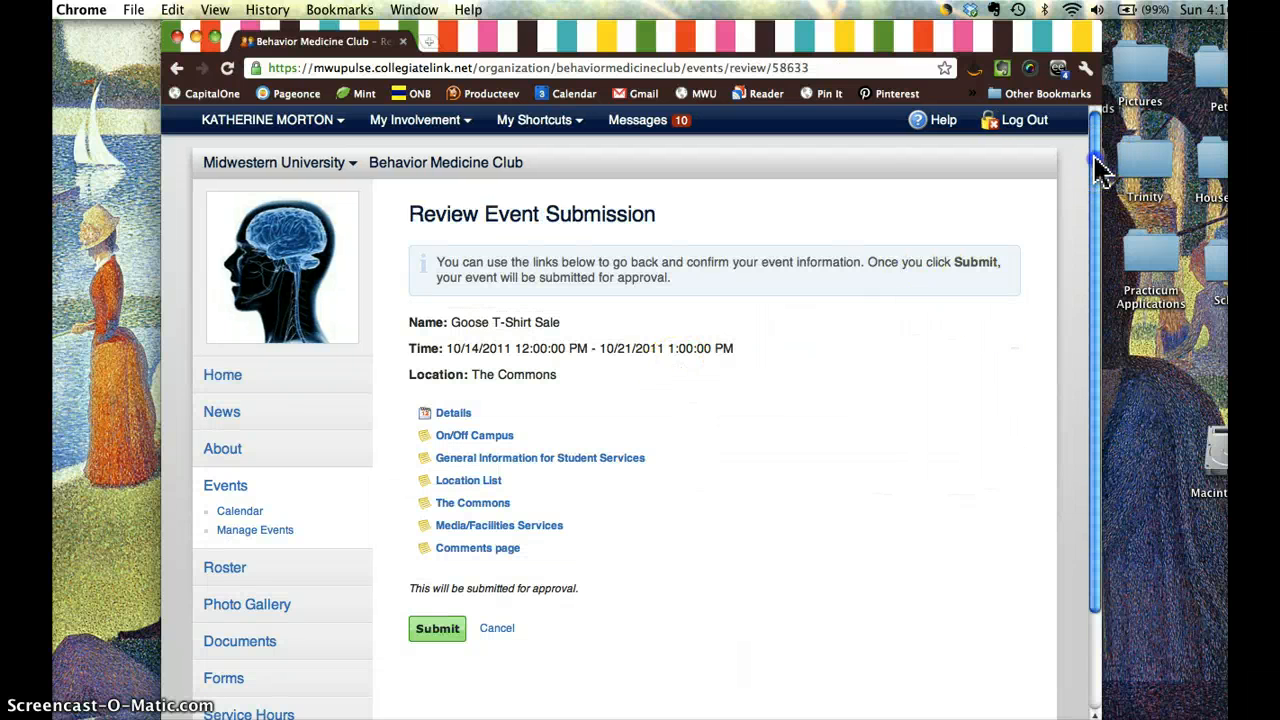
drag(1097, 166, 1104, 260)
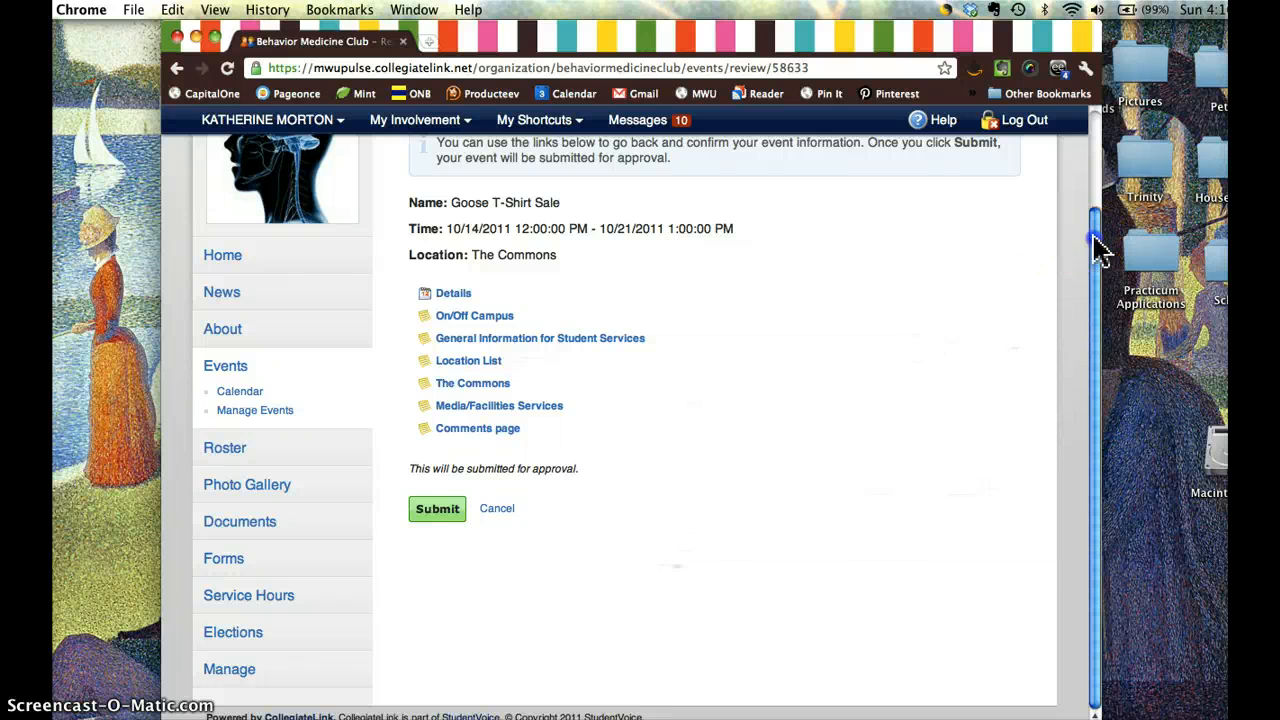
drag(1097, 248, 1095, 130)
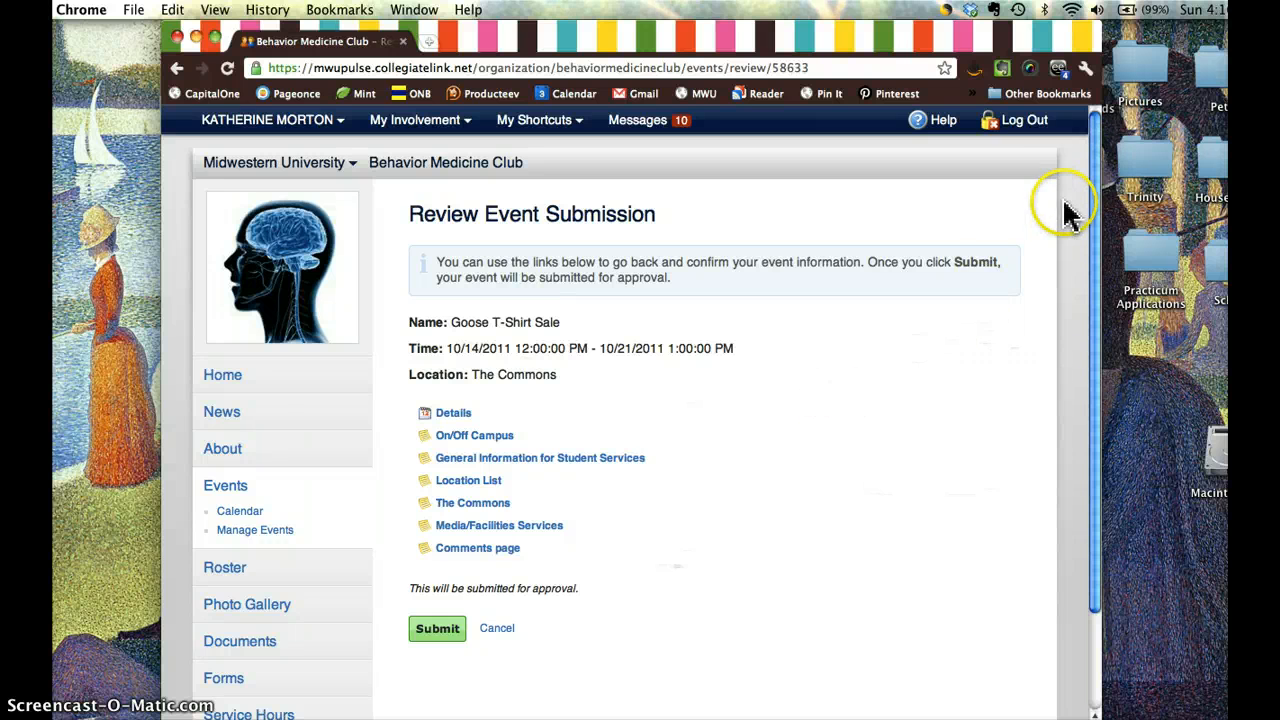
drag(1093, 160, 1100, 135)
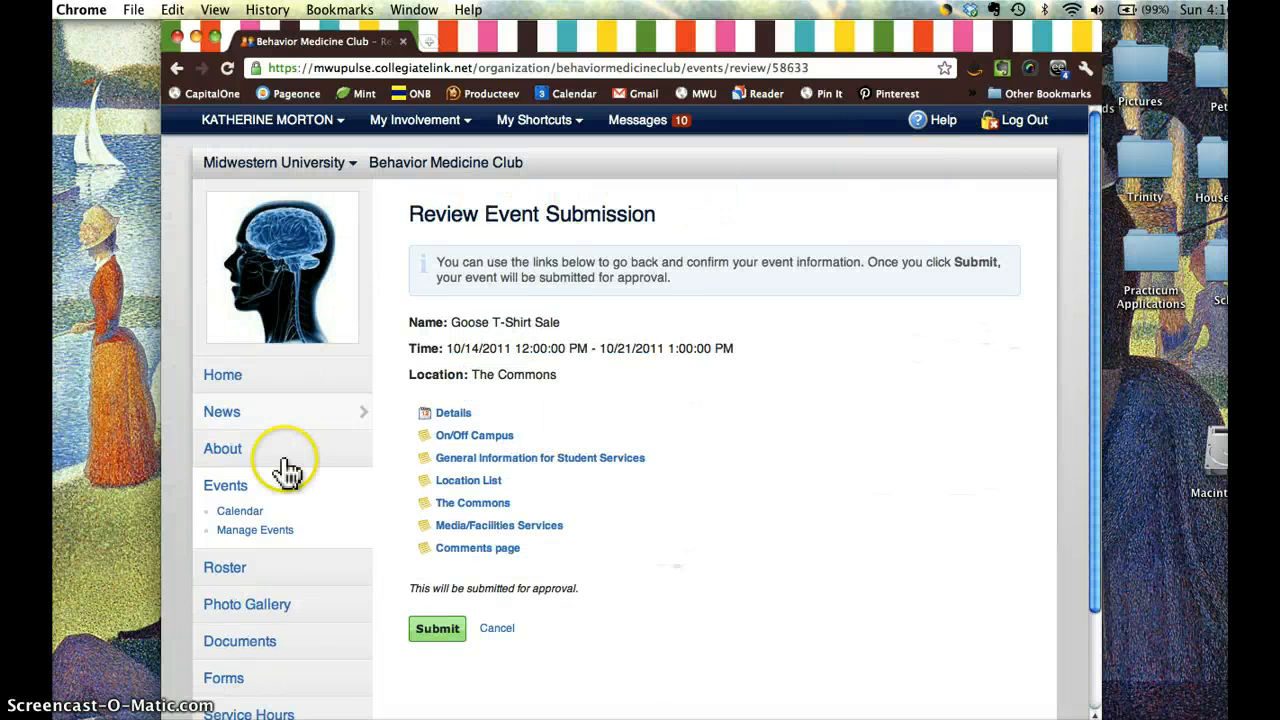
Open The Annual Pumpkin Carving Contest from the club's events and start changing it.
click(236, 490)
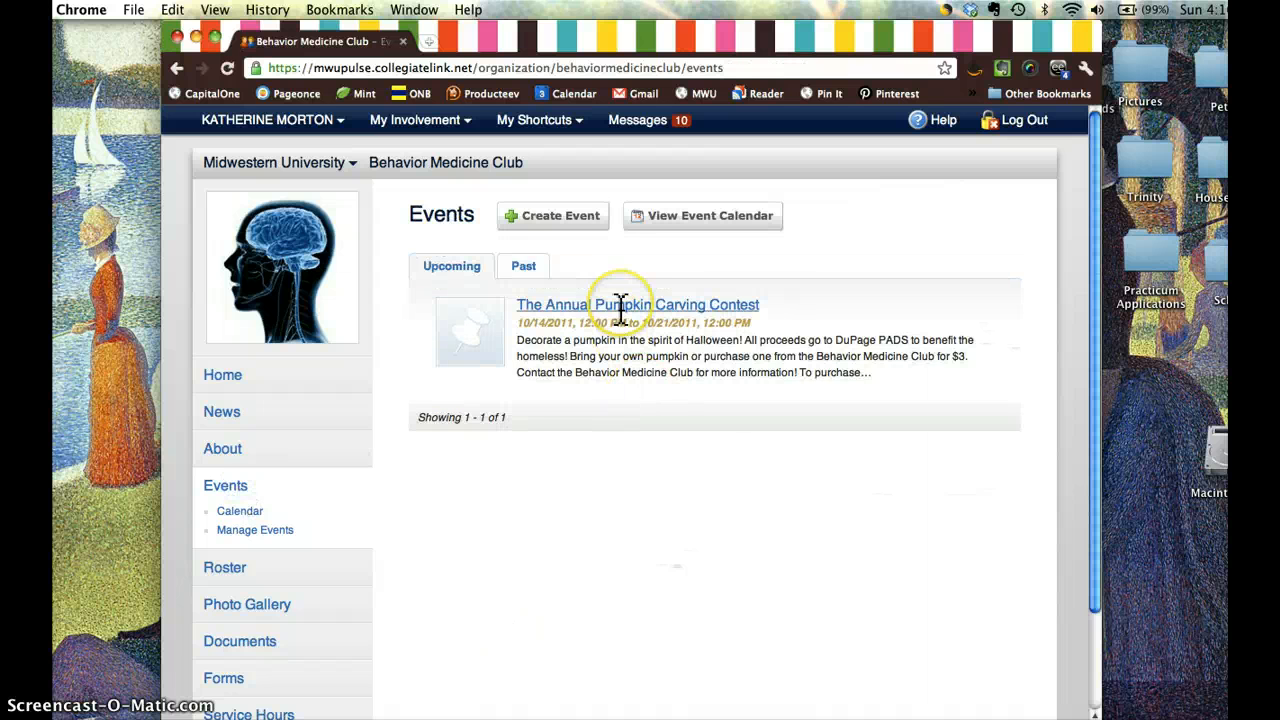
click(620, 305)
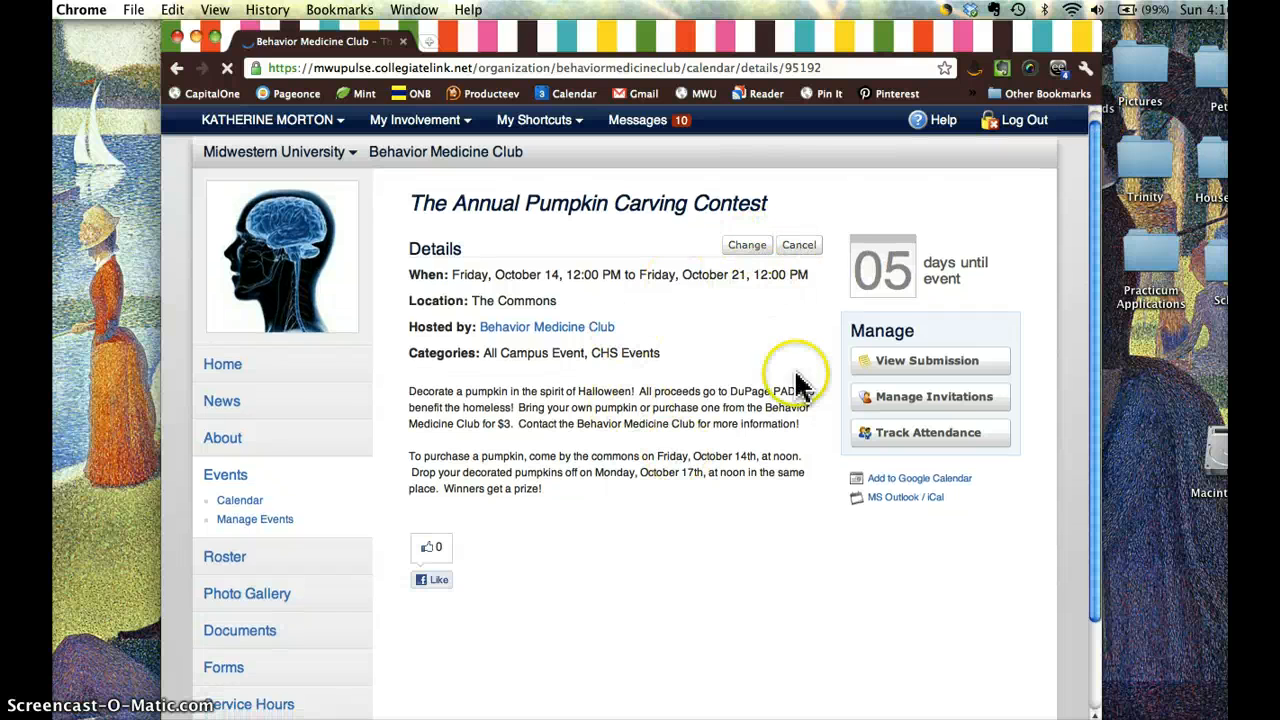
click(747, 247)
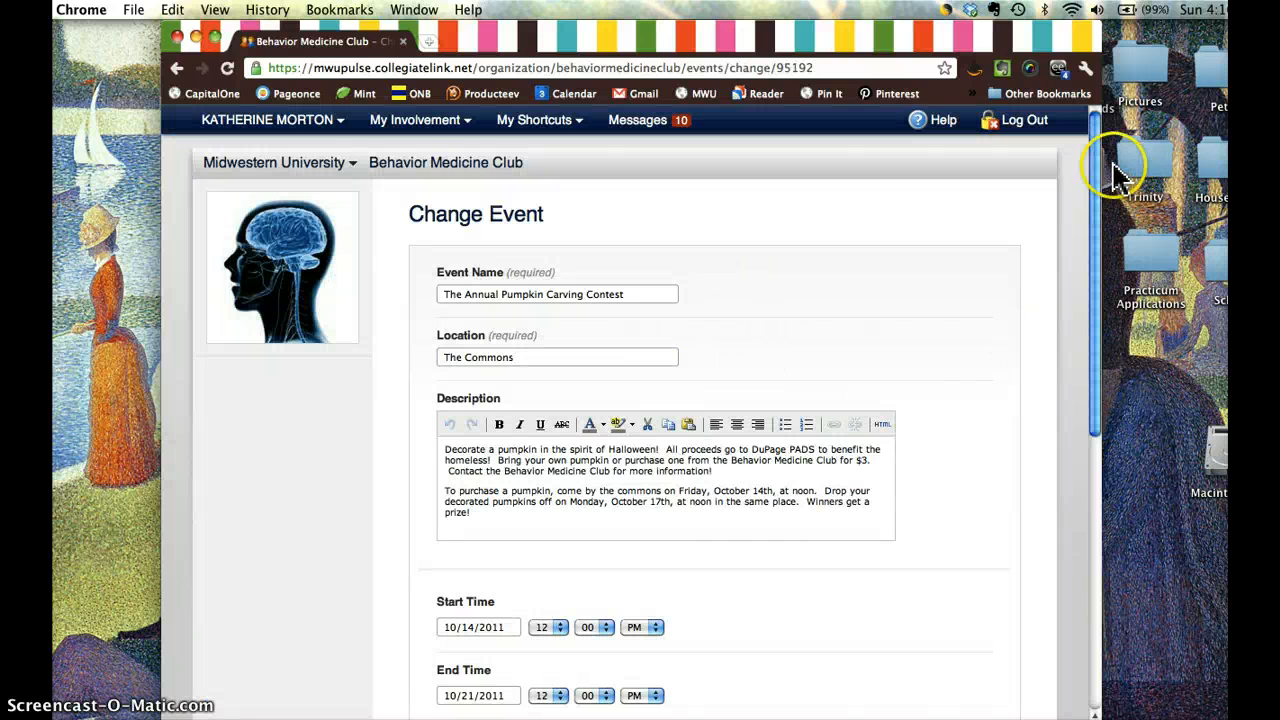
Keep the contest's event details and On/Off Campus answers and continue to General Information for Student Services.
drag(1097, 178, 1105, 440)
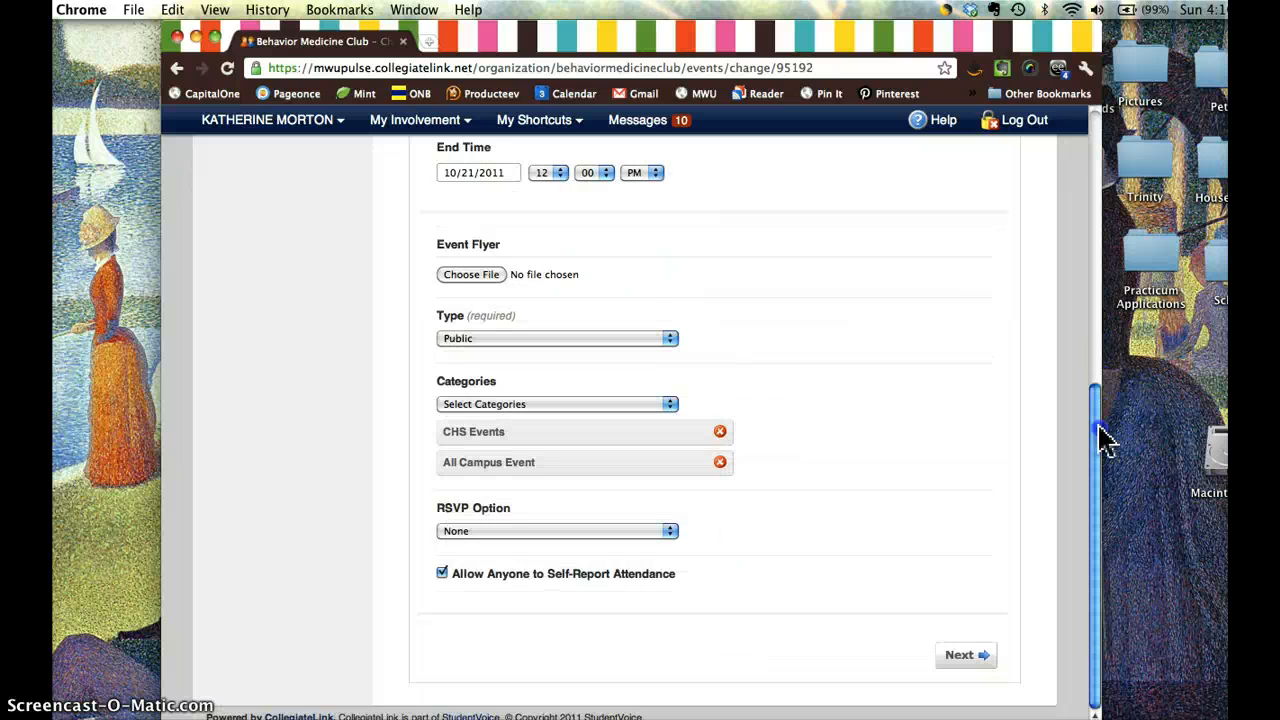
click(963, 658)
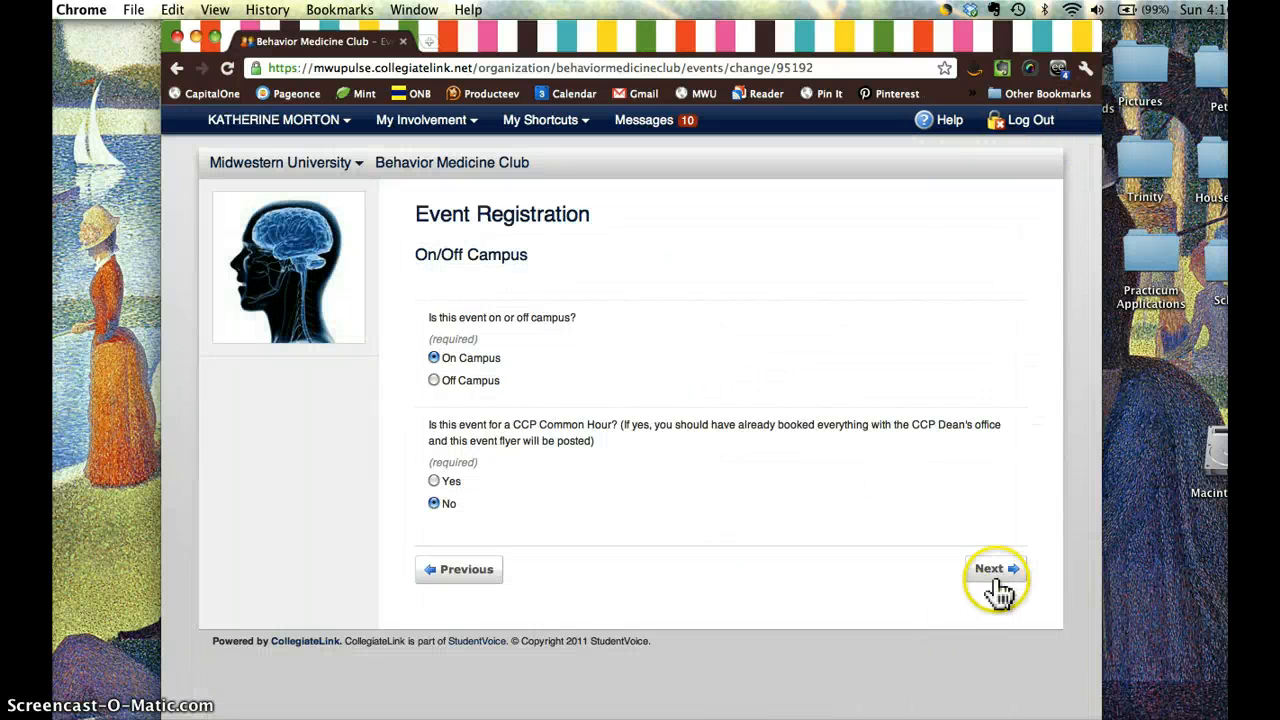
click(995, 580)
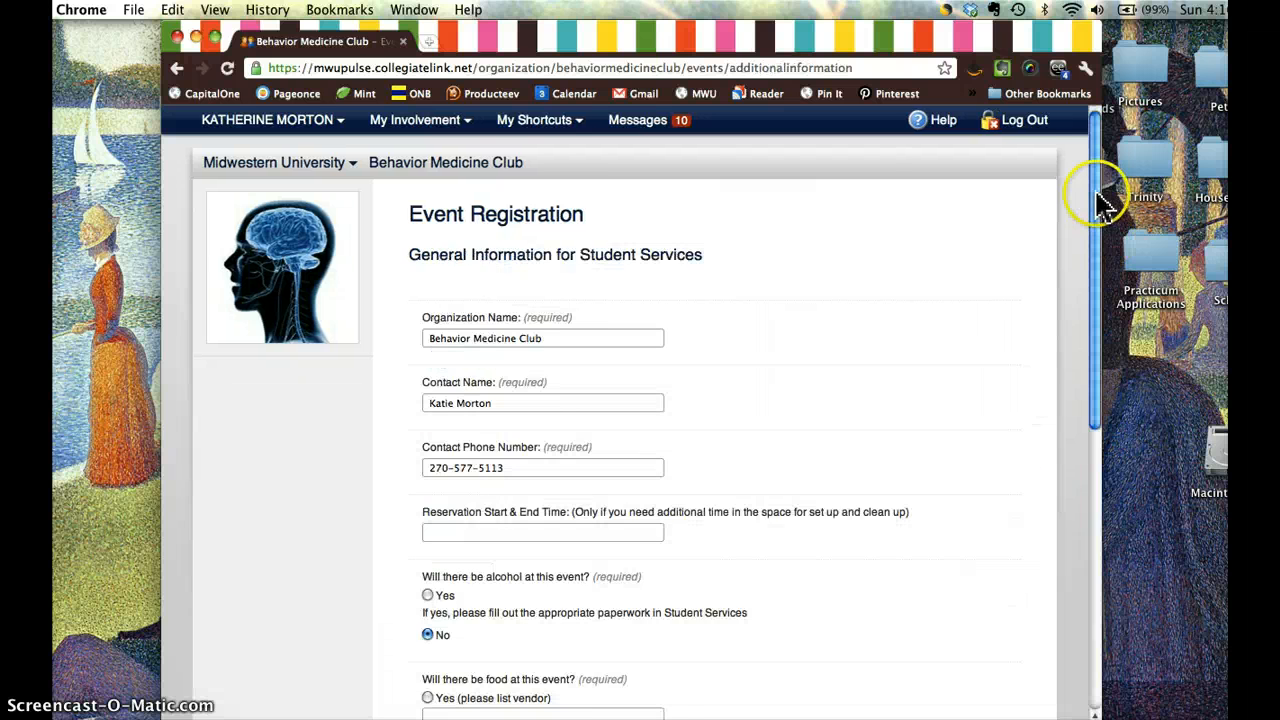
Keep the contest's general information, The Commons location and Lobby table selection, and continue to Media/Facilities Services.
drag(1097, 196, 1078, 532)
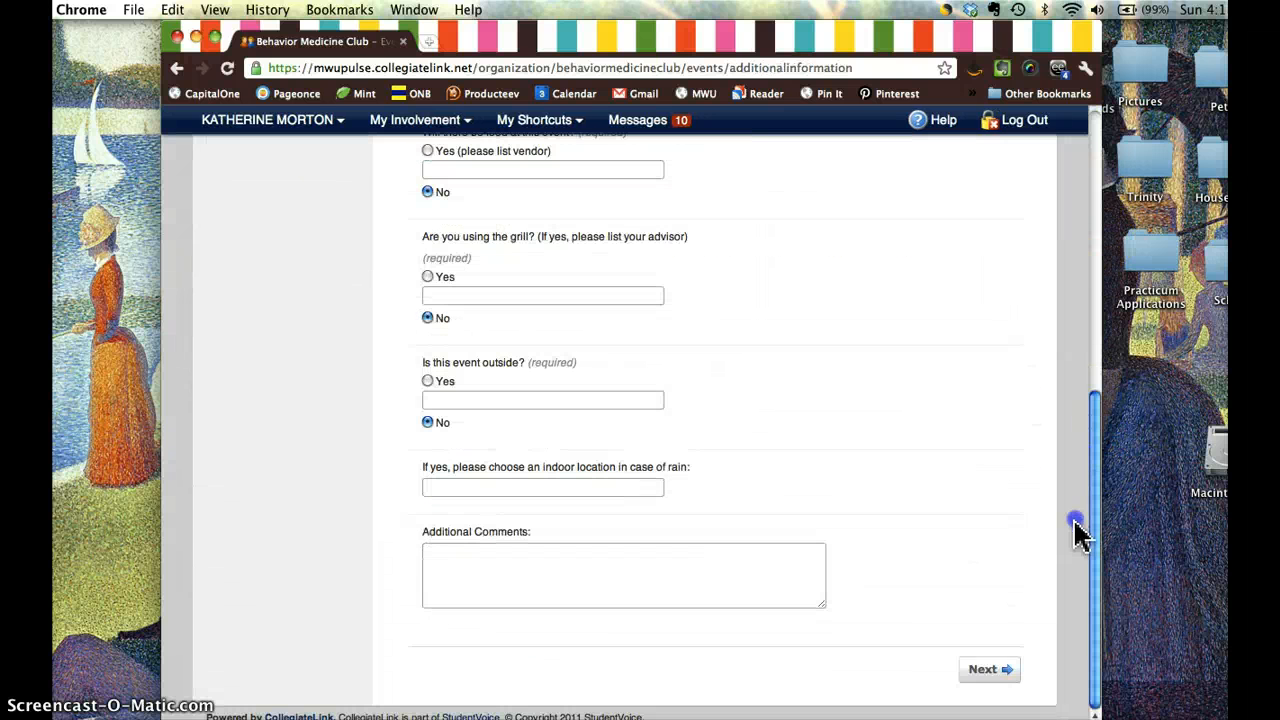
click(986, 669)
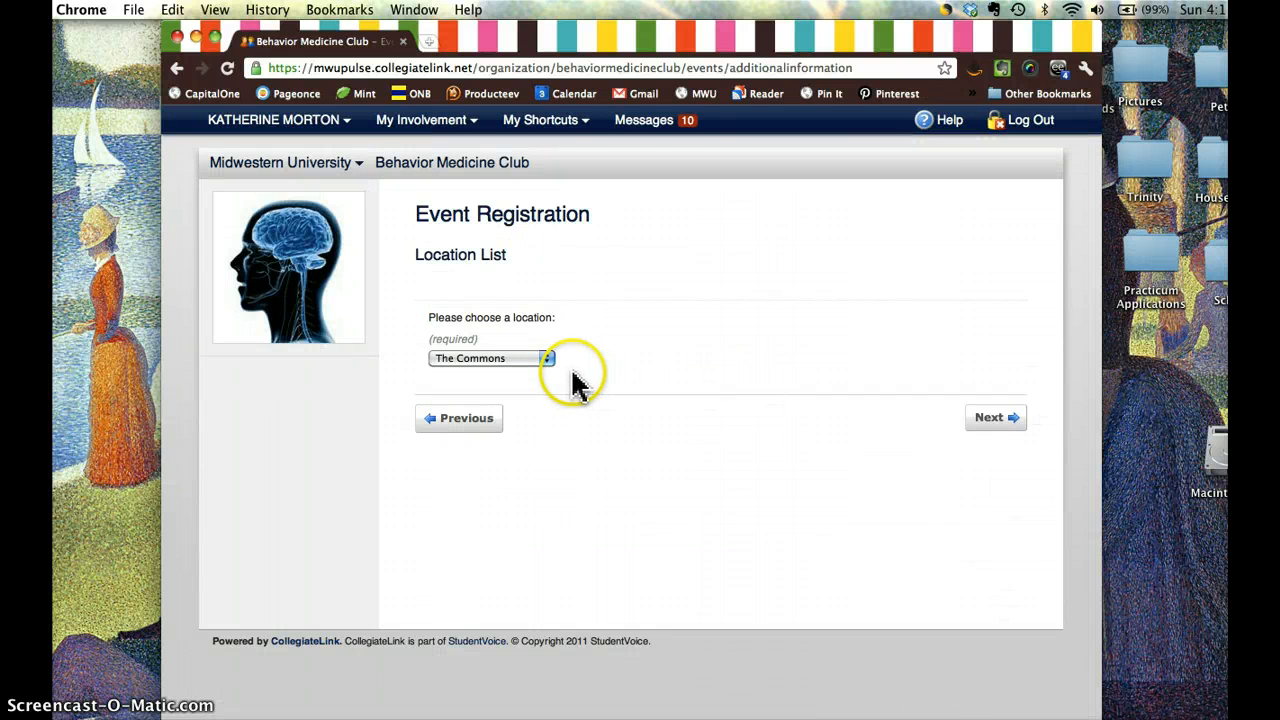
click(994, 420)
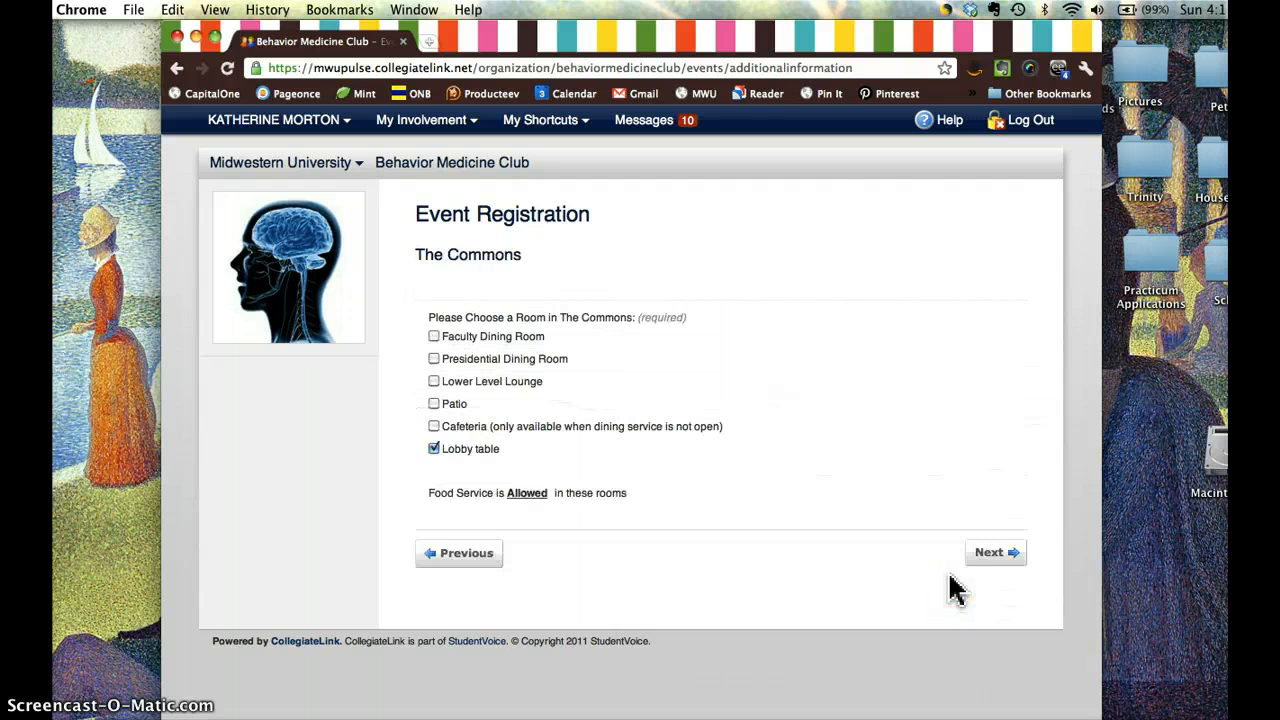
click(991, 555)
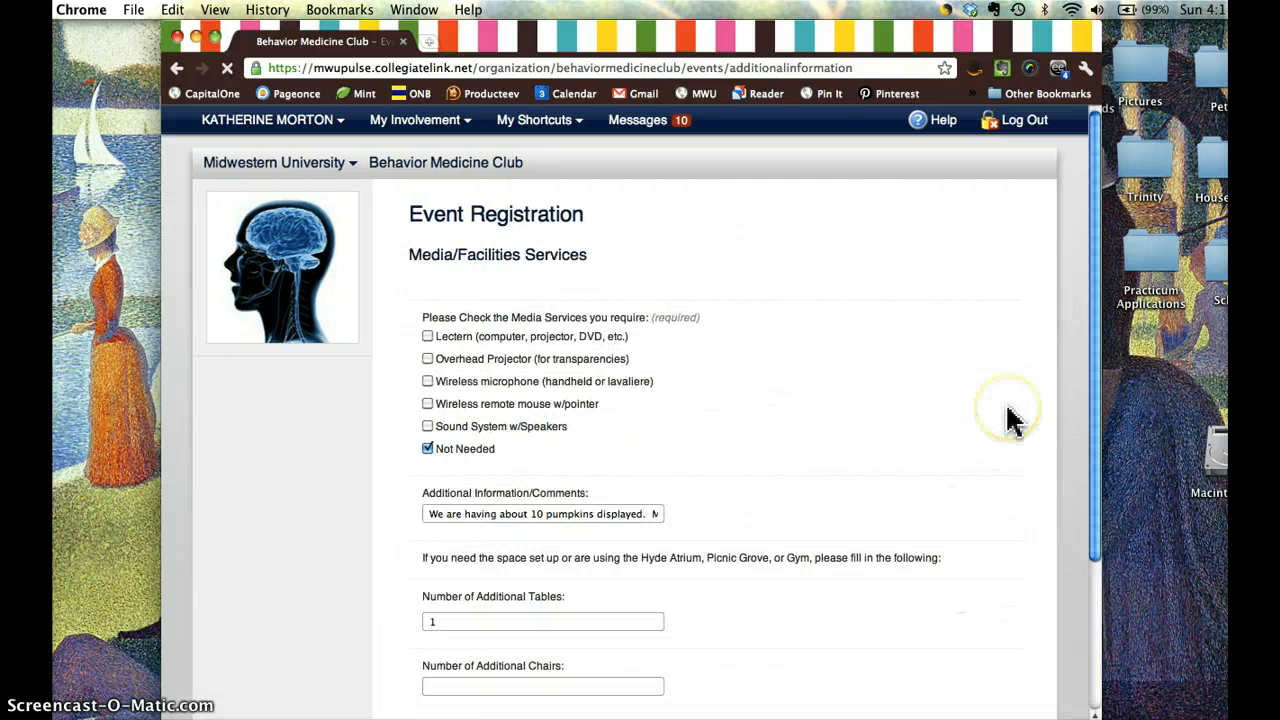
Keep the contest's media and facilities requests and its existing comments, and continue to the submission review.
drag(1090, 200, 1092, 435)
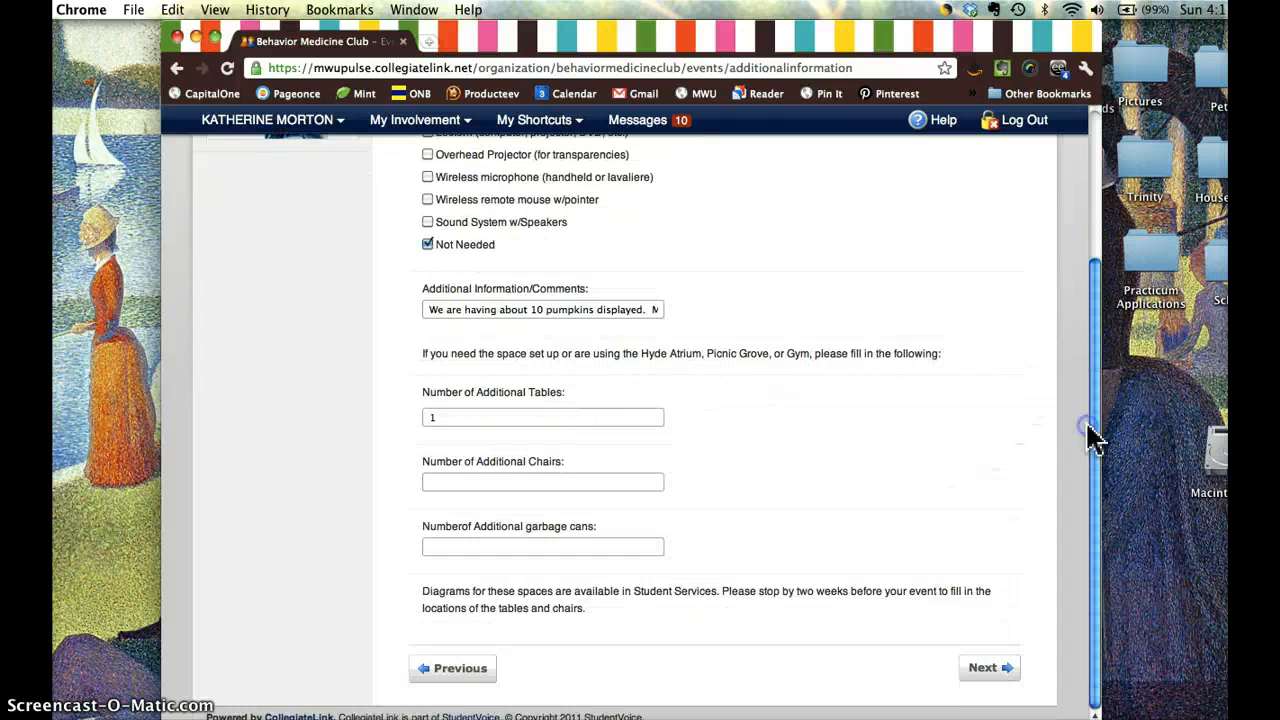
click(975, 667)
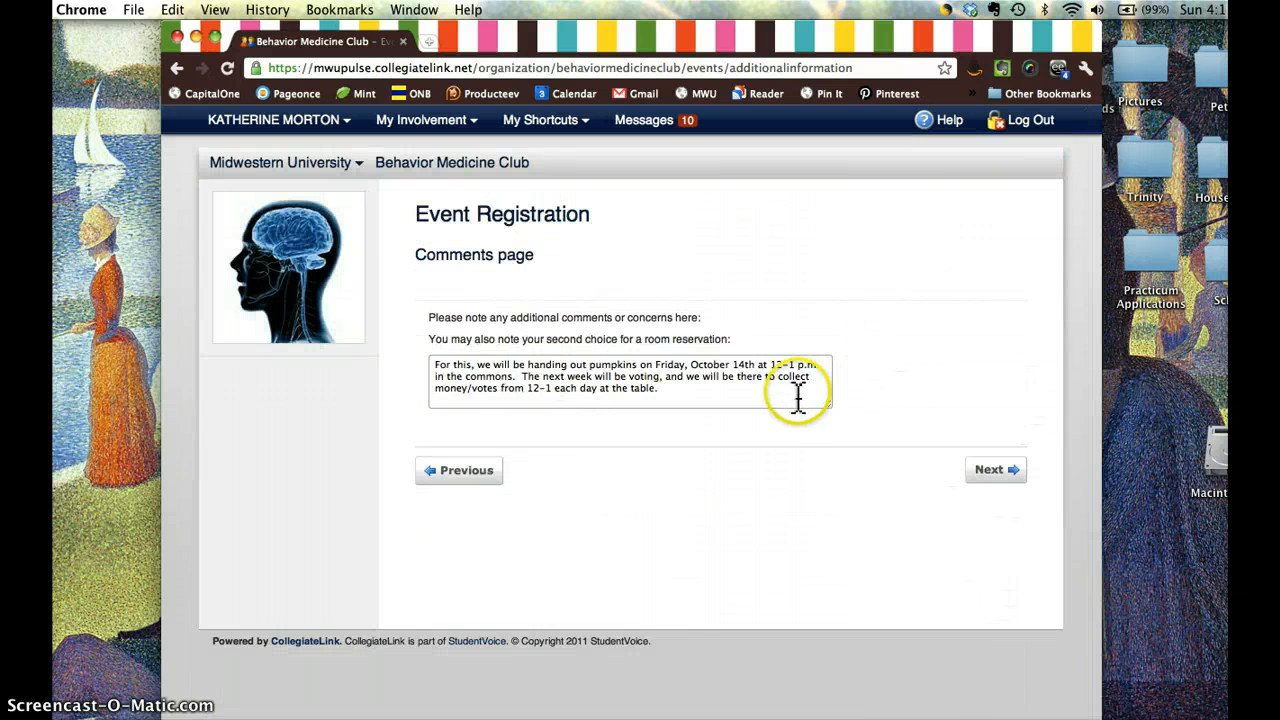
click(779, 397)
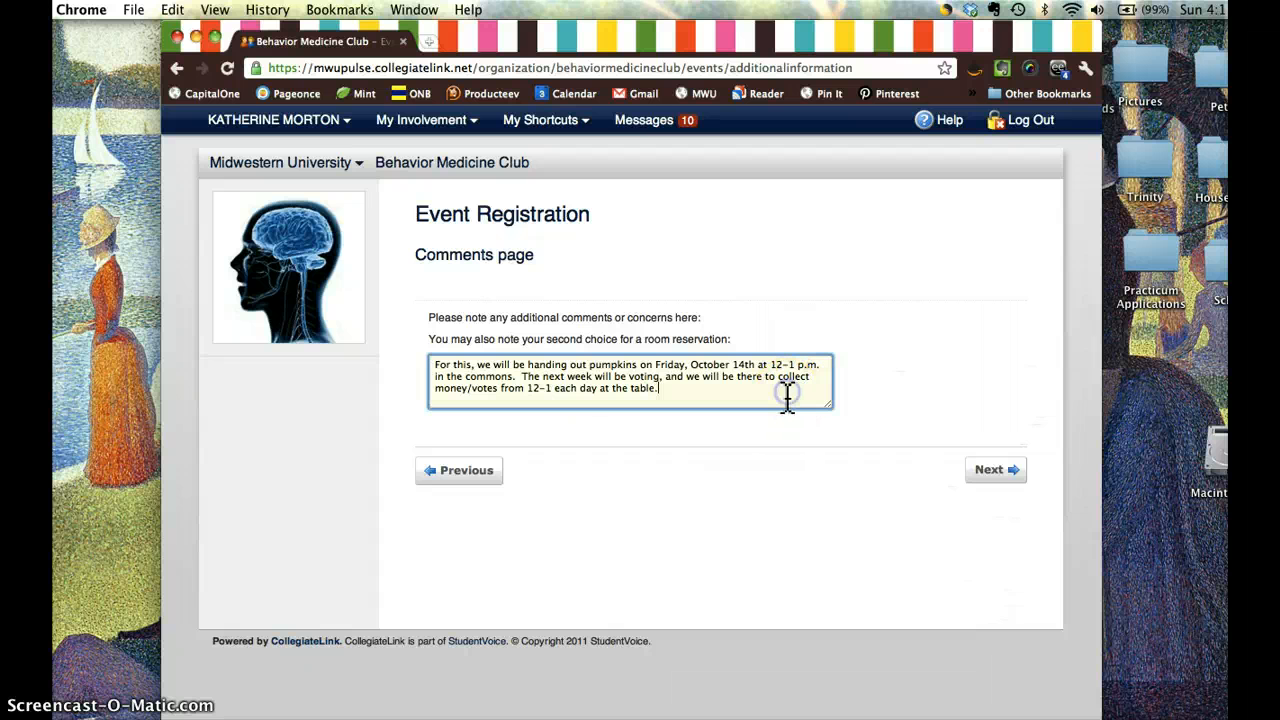
click(992, 470)
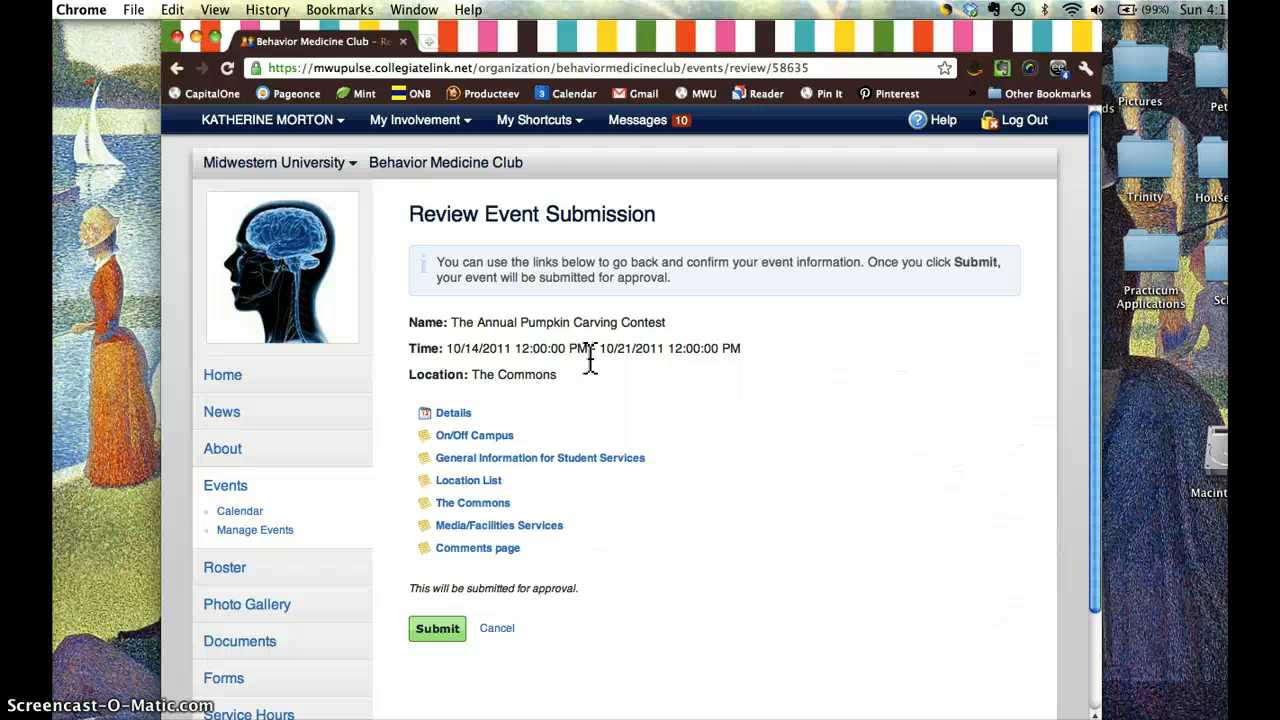
Read the inbox message approving the event change for The Annual Pumpkin Carving Contest and return to the inbox.
click(676, 124)
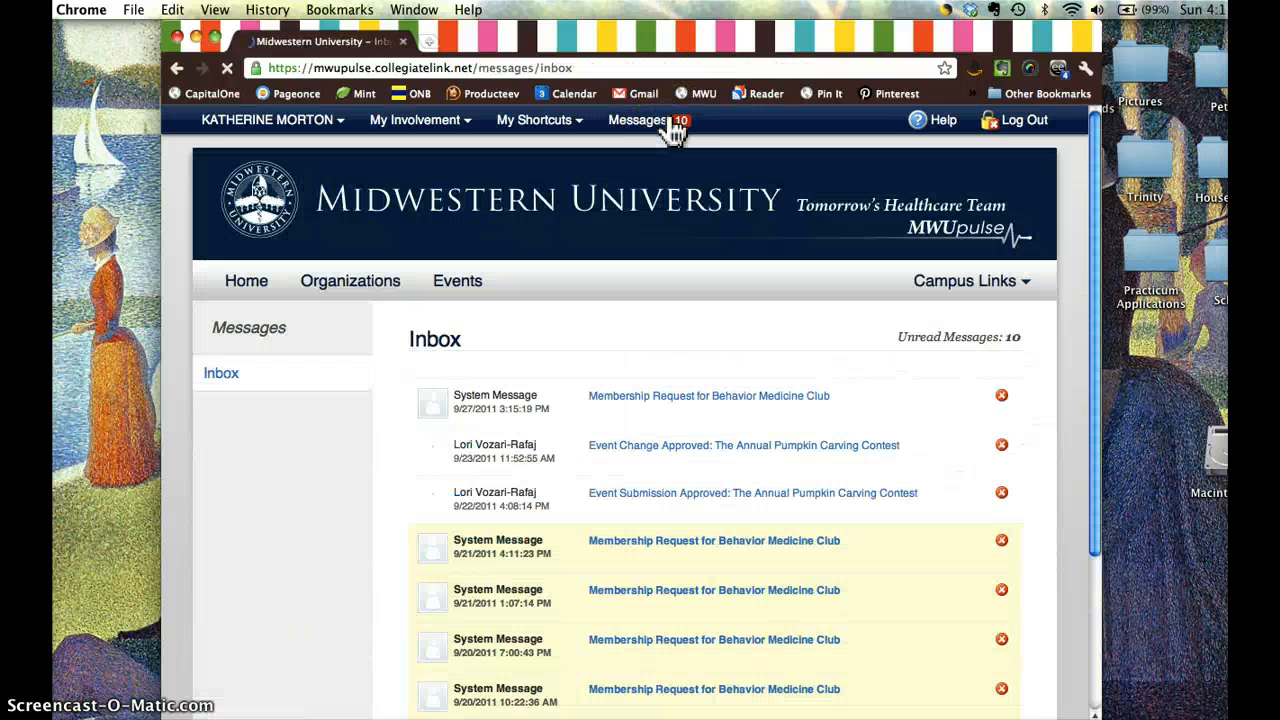
click(698, 446)
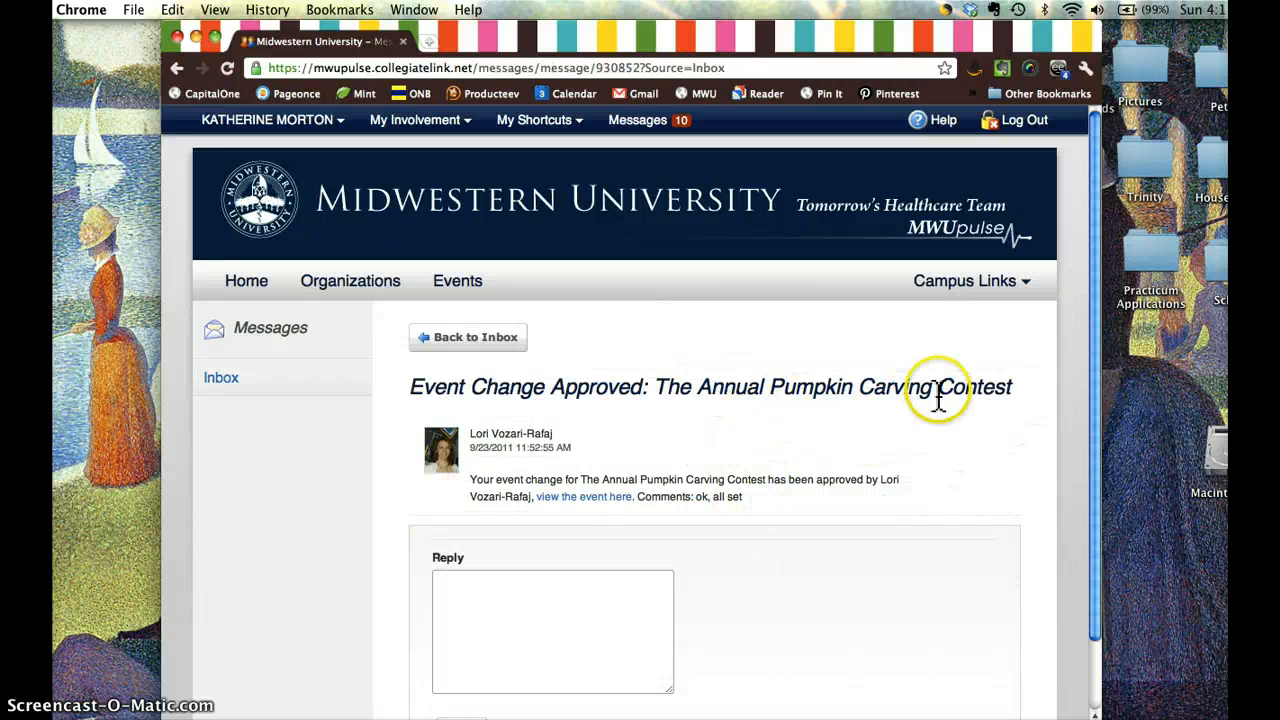
click(645, 124)
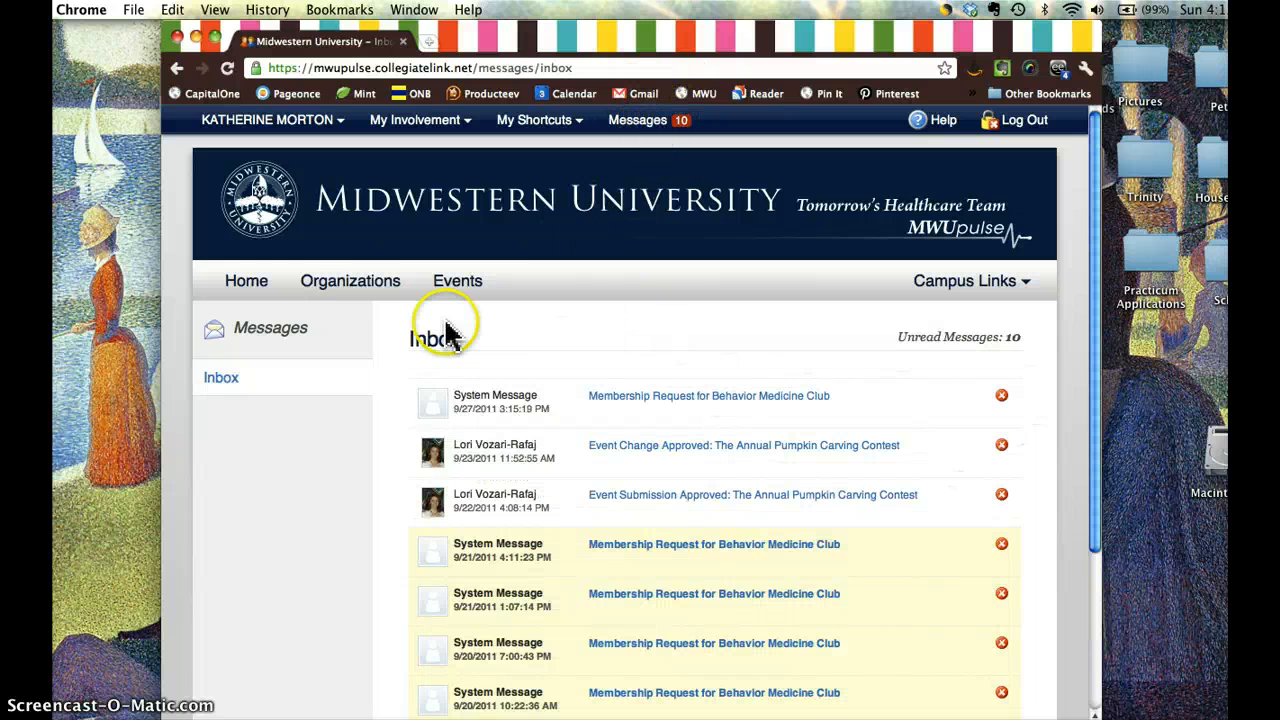
Go to the MWUpulse home page and browse the event flyers on the Events and News board forward and back.
click(255, 280)
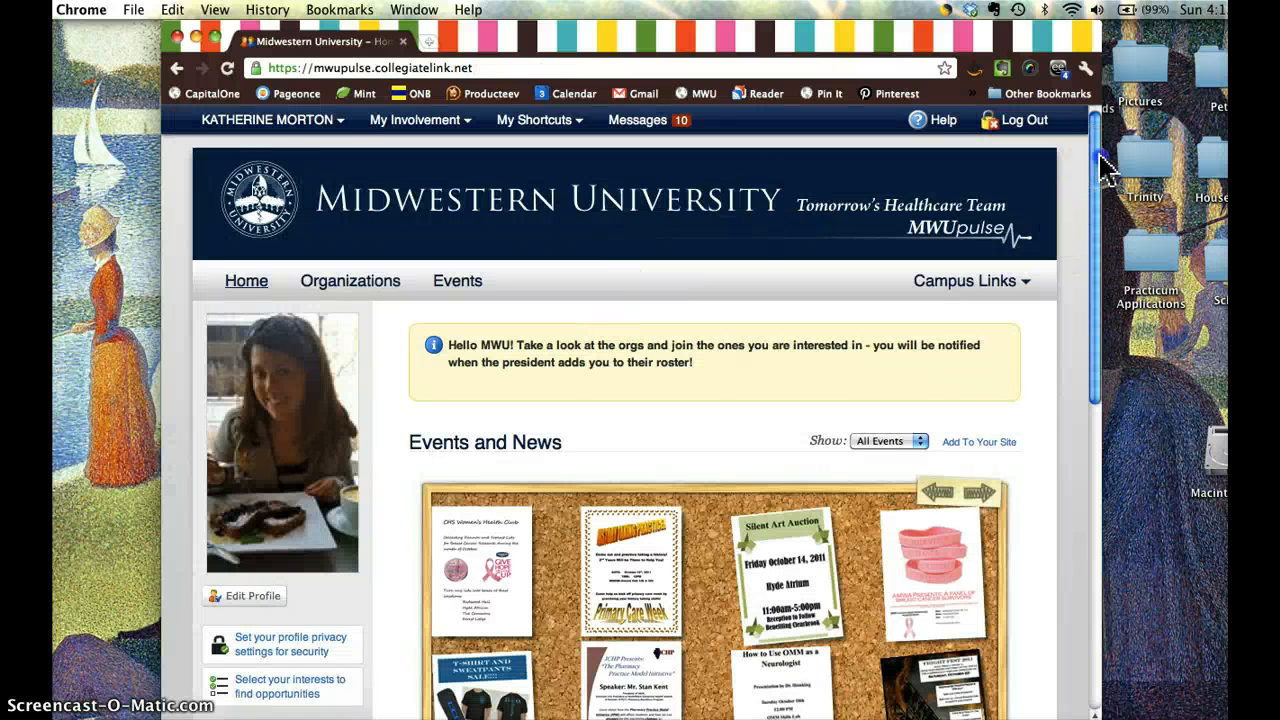
mouse_move(1105, 170)
mouse_down()
mouse_move(1094, 280)
mouse_move(1105, 165)
mouse_up()
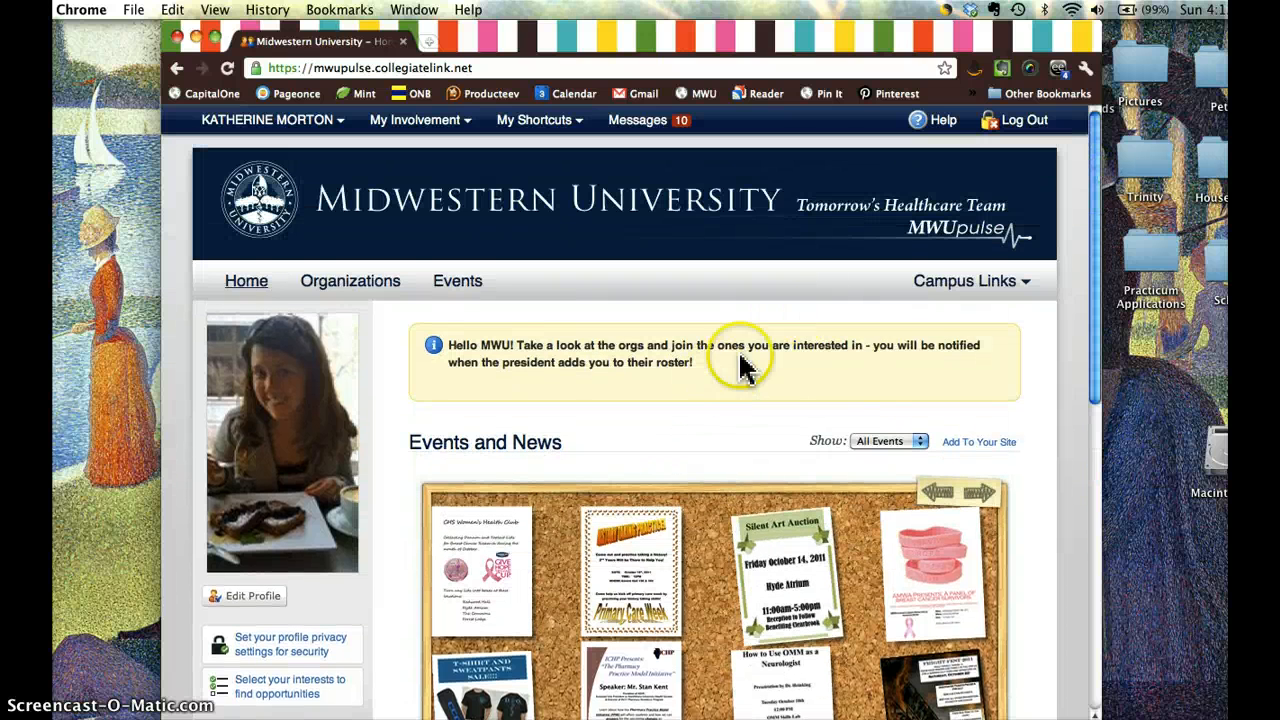
drag(1095, 130, 1096, 208)
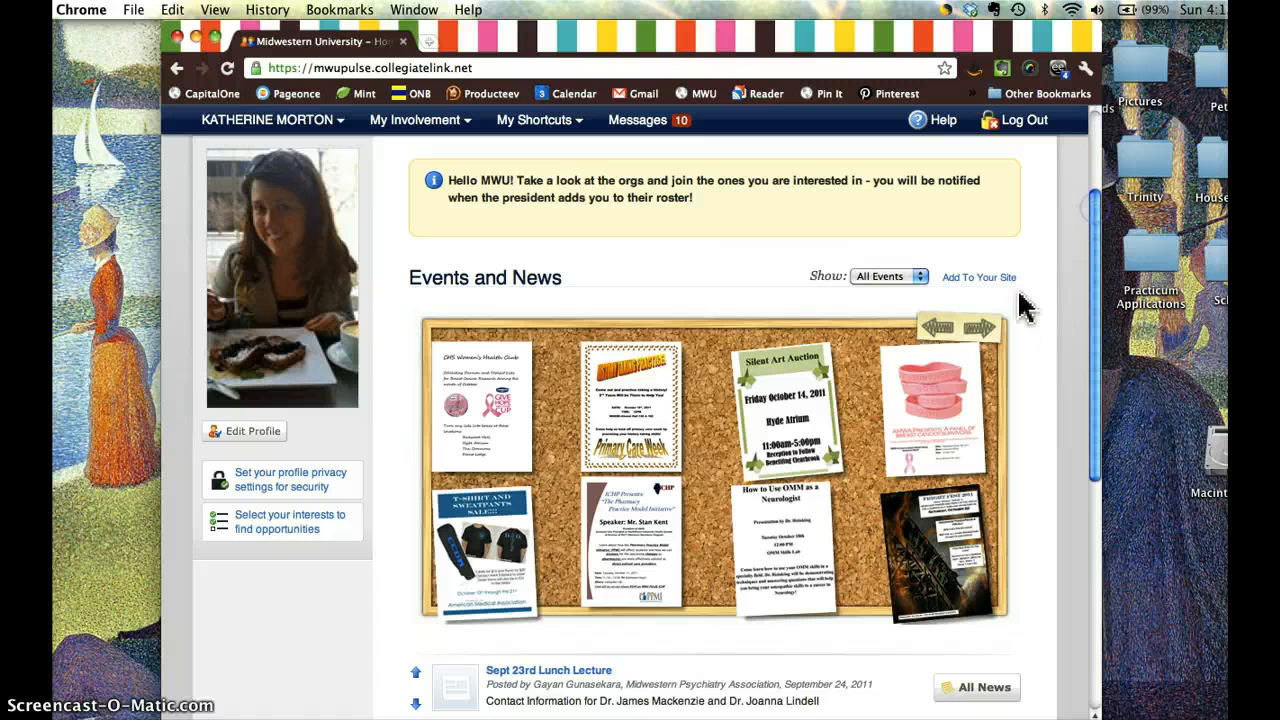
click(993, 330)
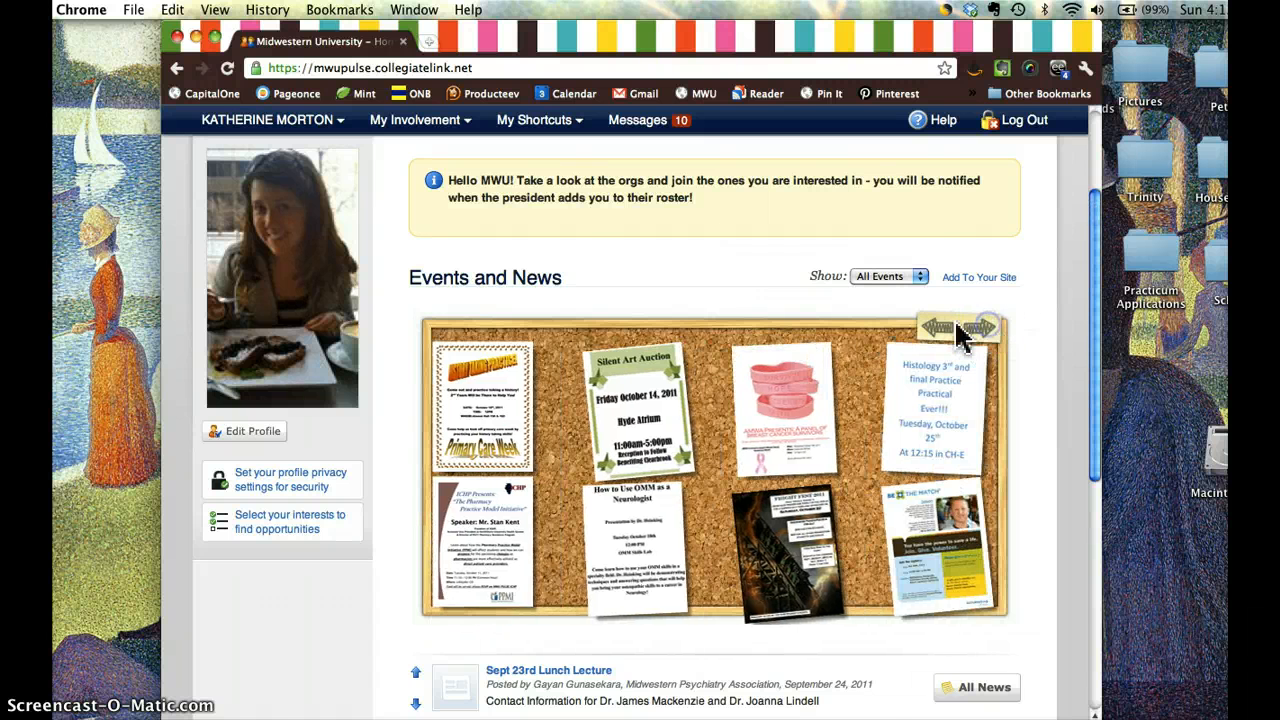
click(984, 332)
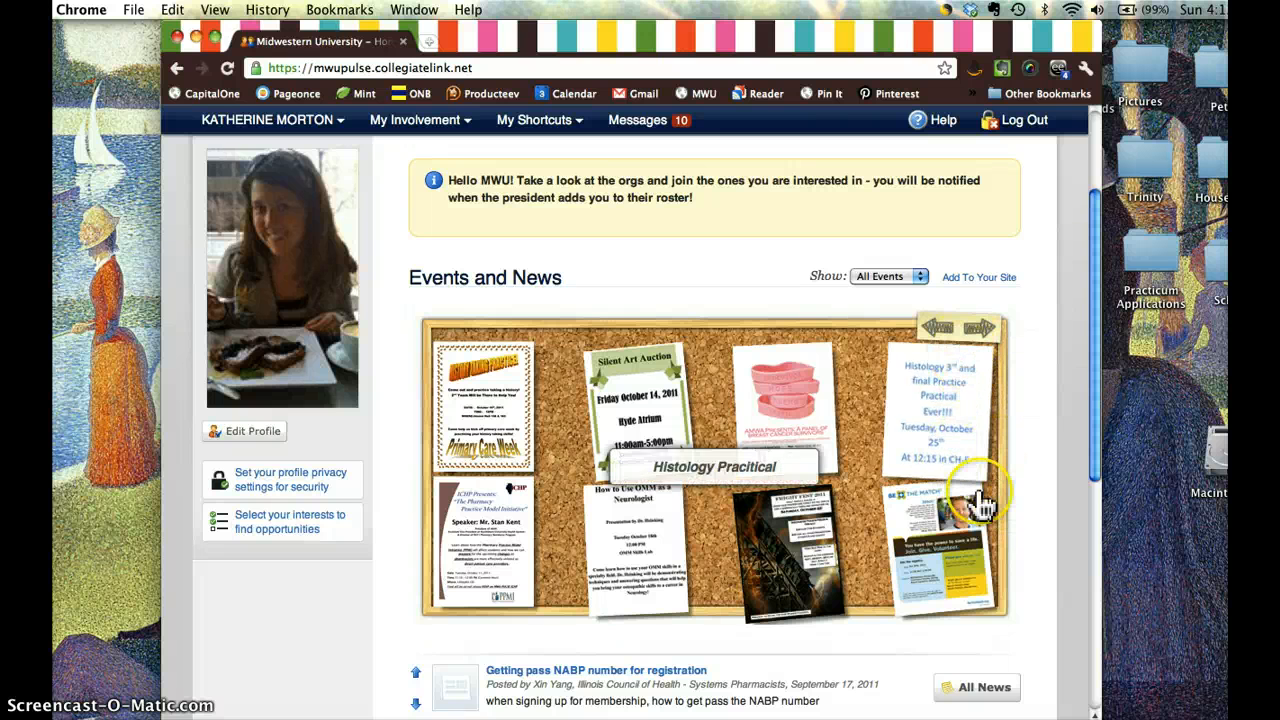
click(948, 332)
click(948, 332)
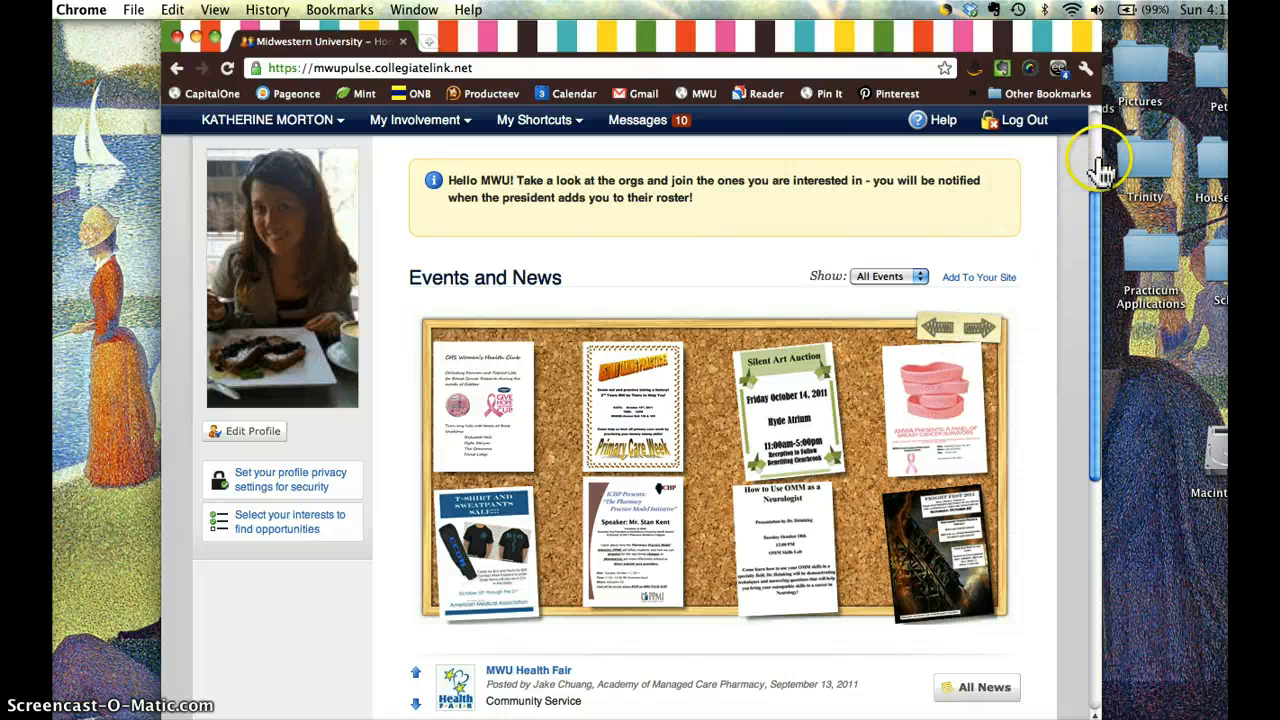
scroll(1097, 170, up, 3)
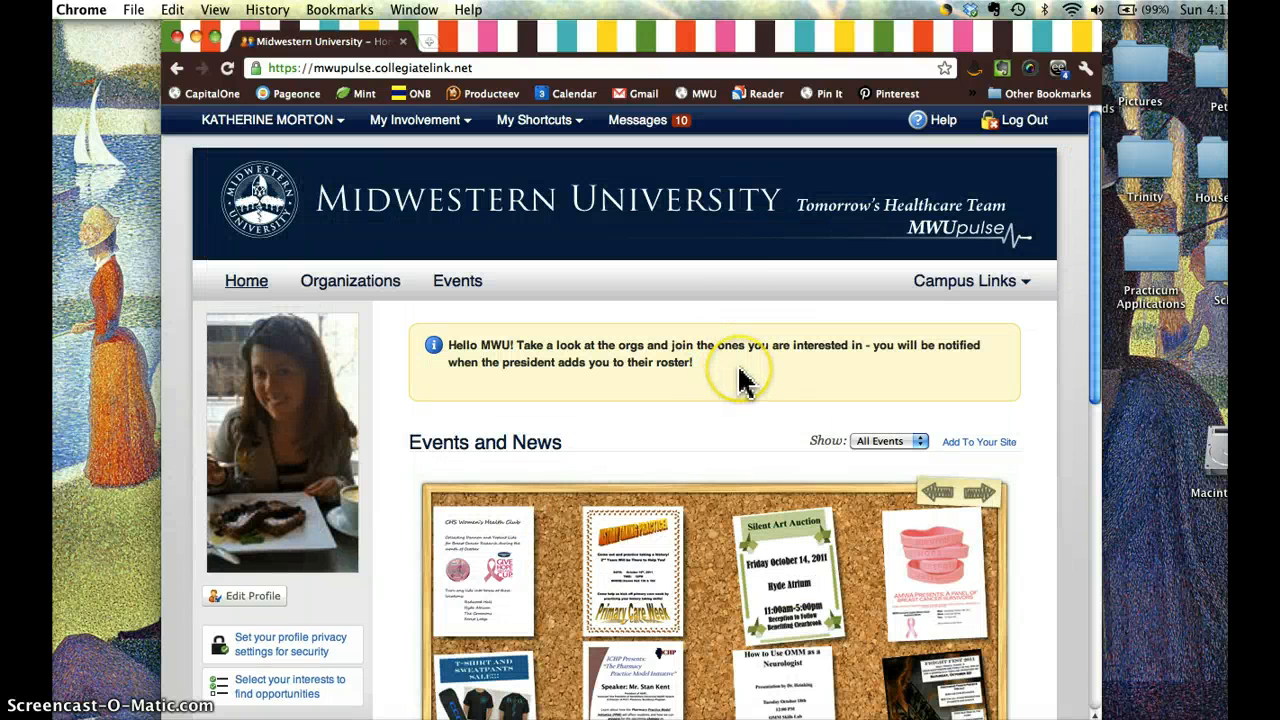